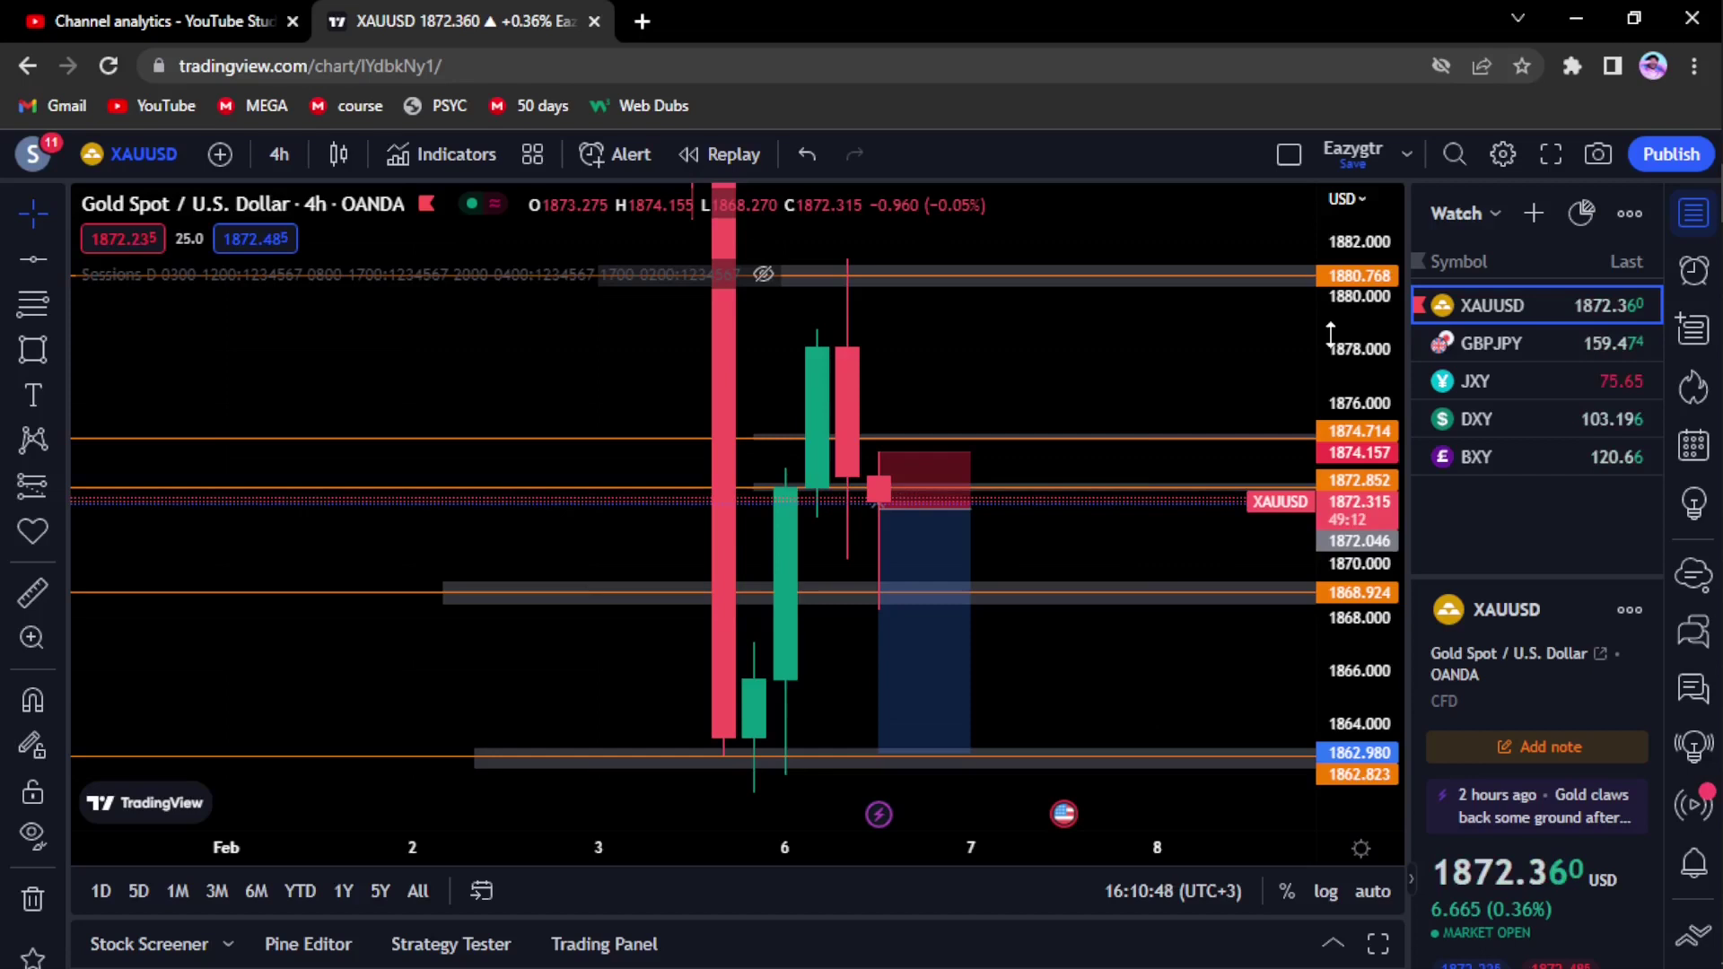
Rescale the XAUUSD price and time axes to review its levels, then switch to GBPJPY.
left_click_drag(1331, 335, 1332, 363)
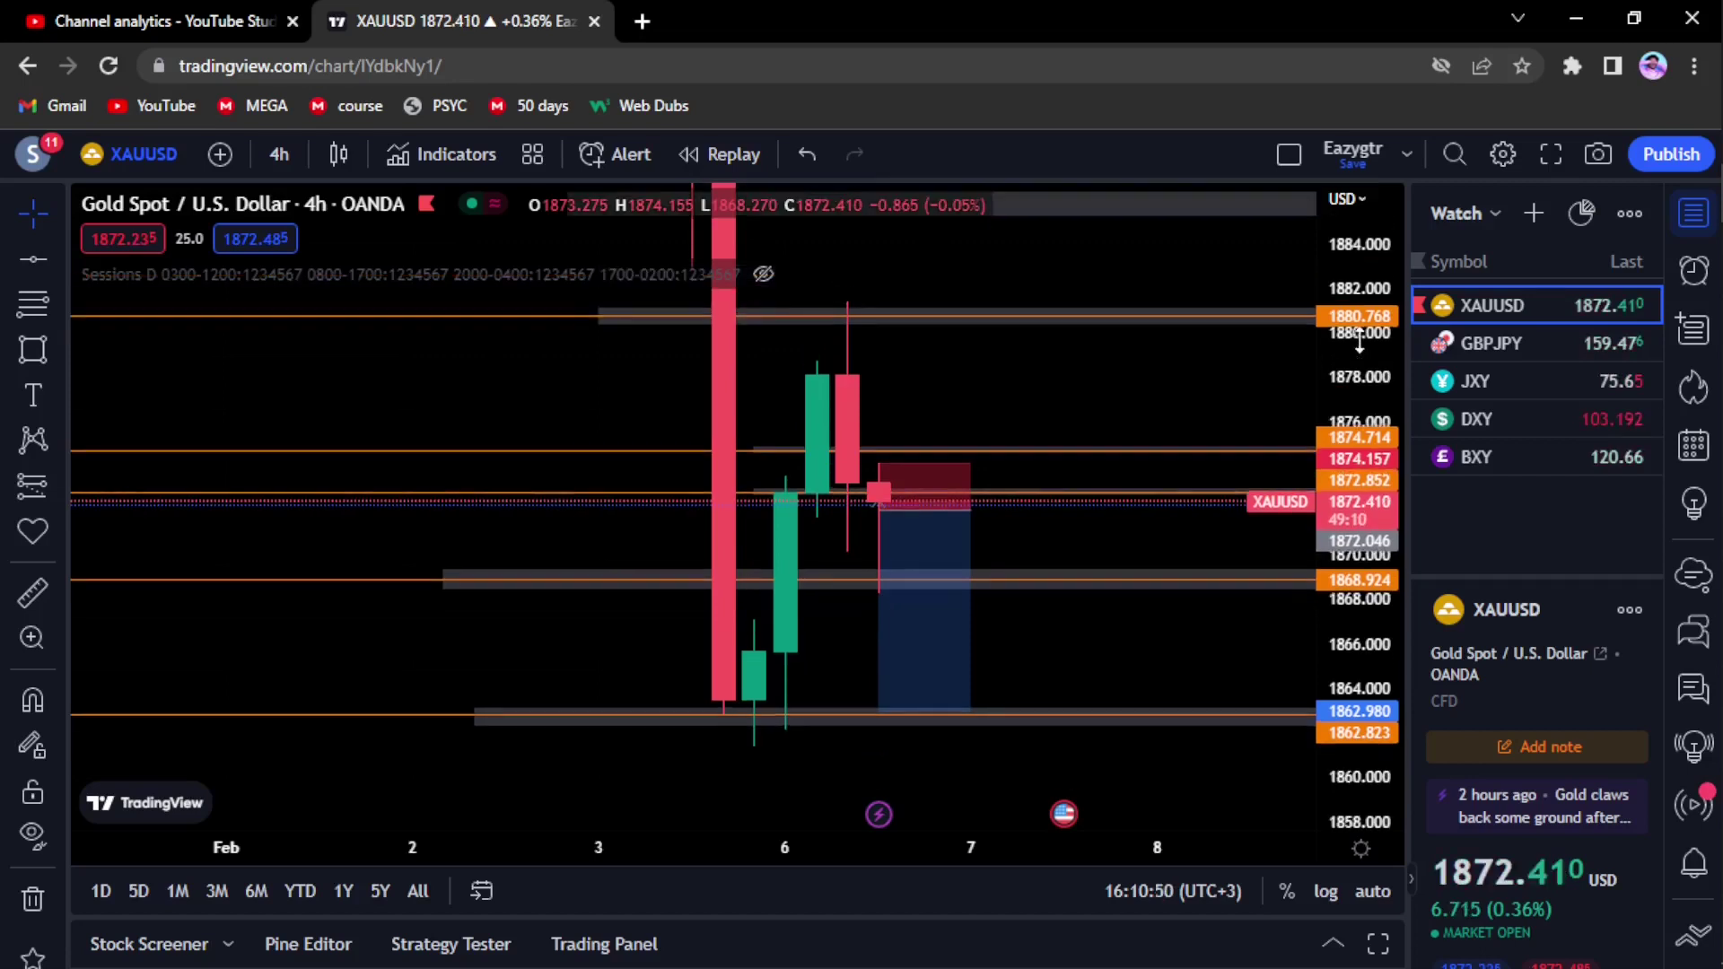
scroll(862, 373, "up", 2)
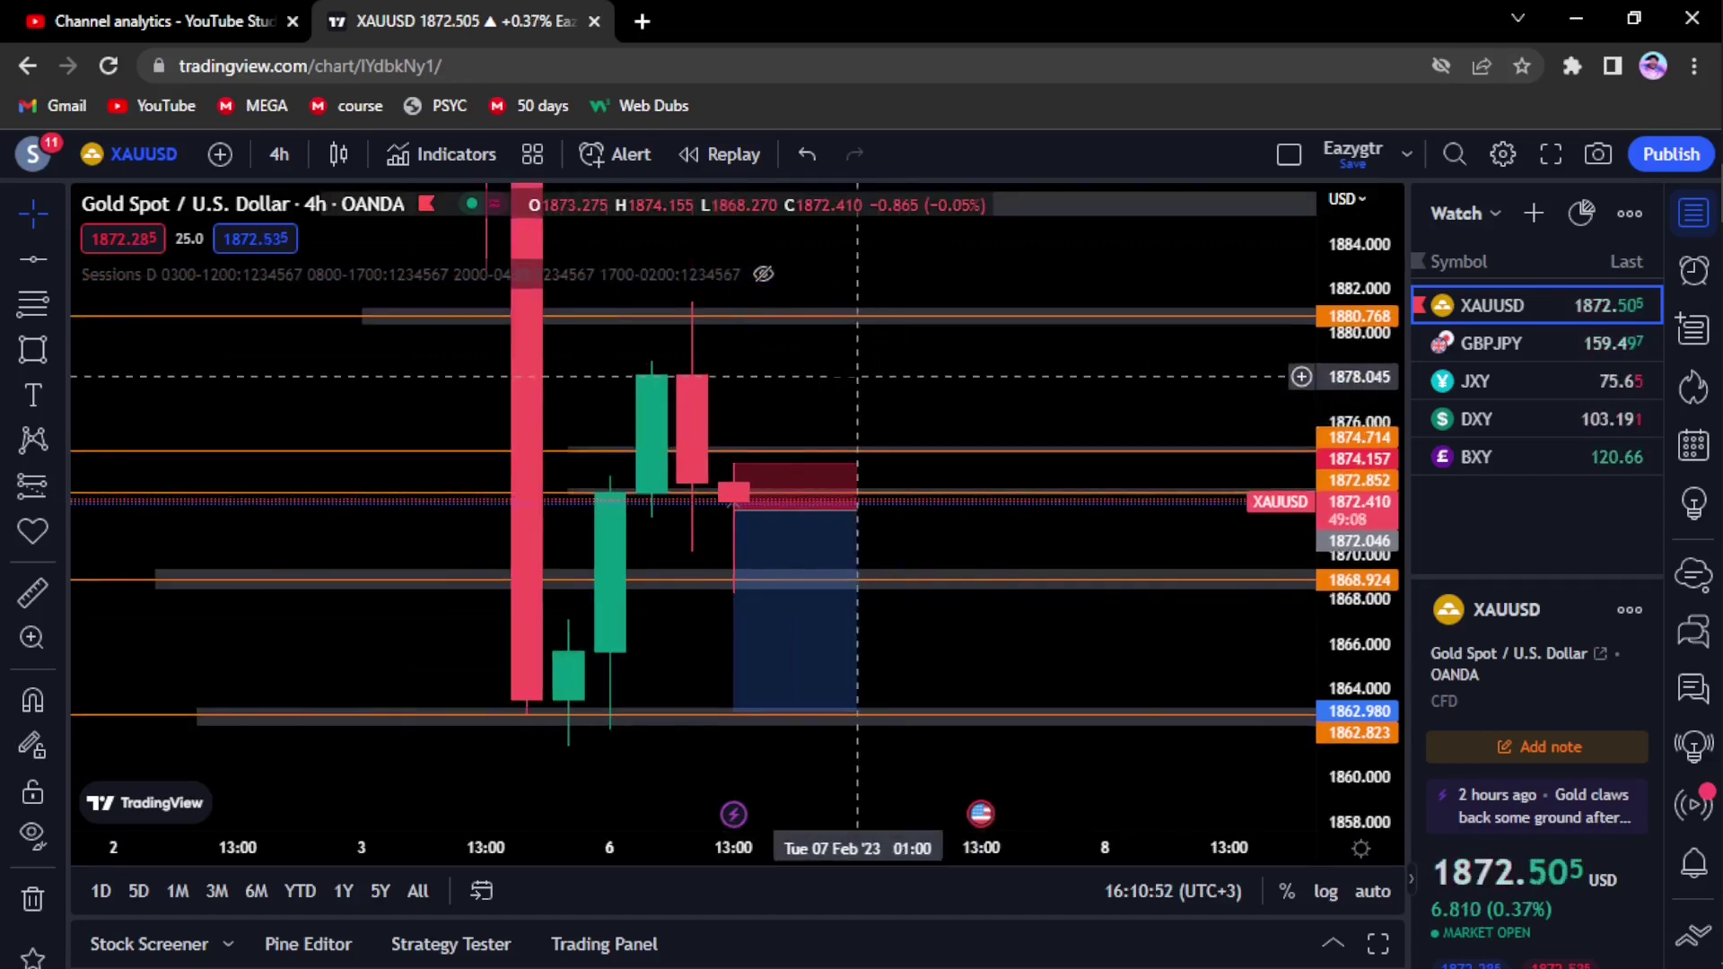
left_click_drag(857, 373, 1034, 375)
left_click_drag(1356, 499, 1356, 489)
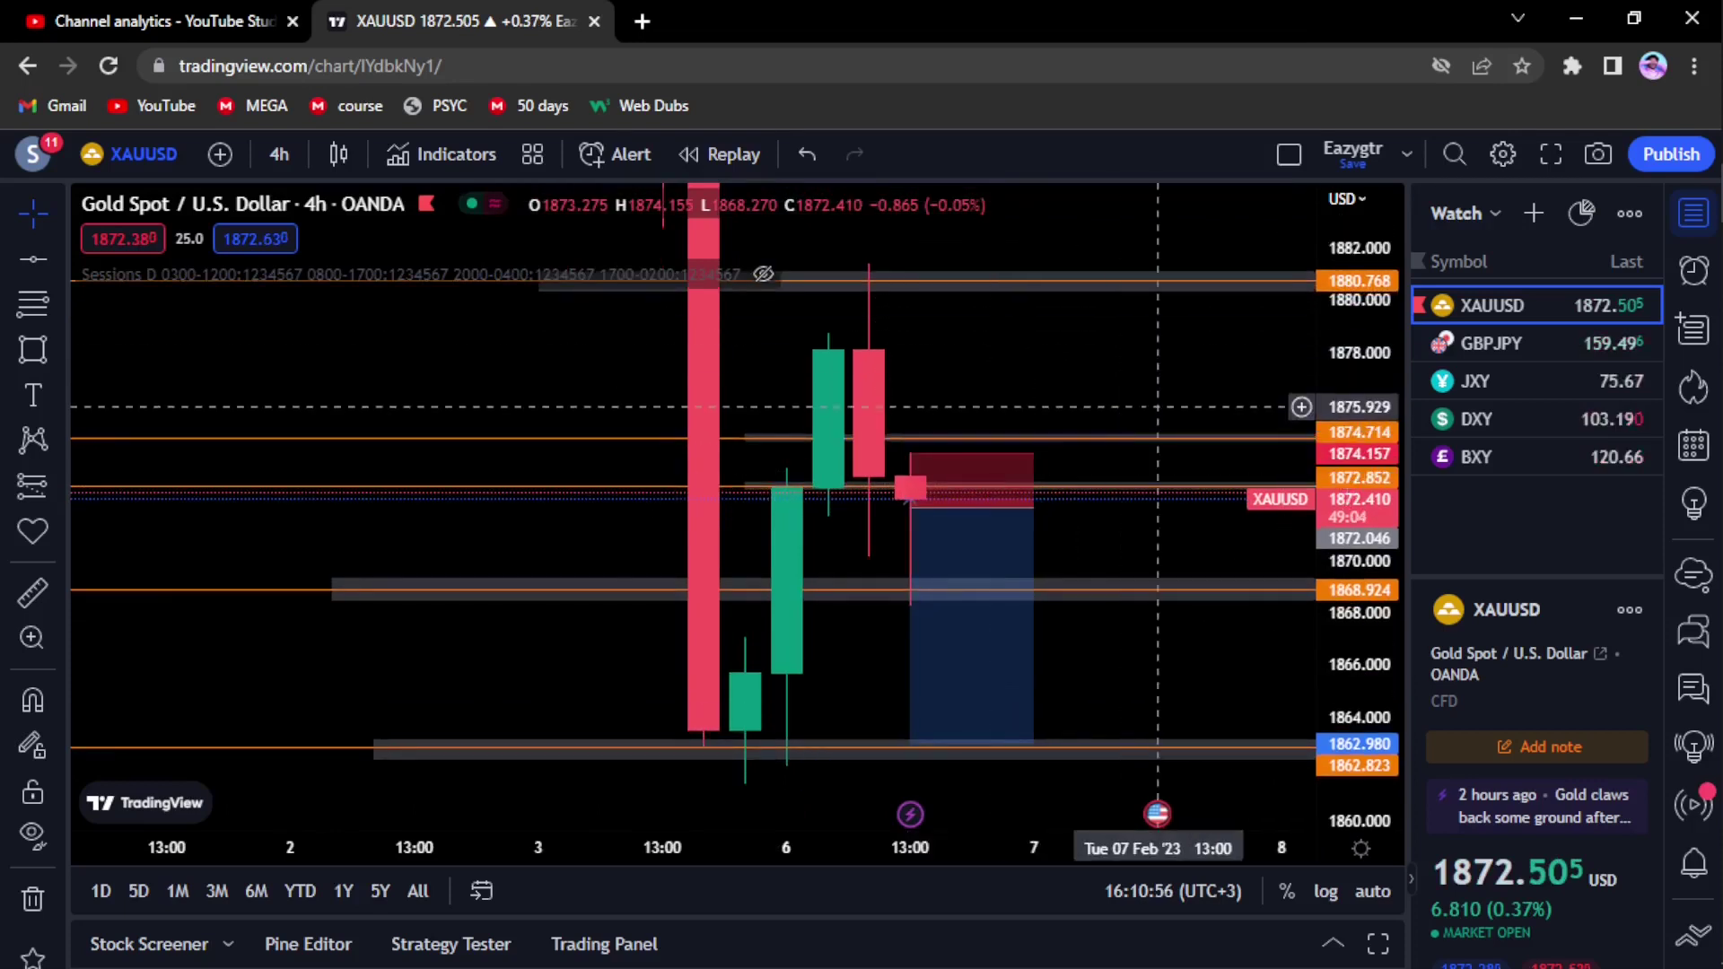
scroll(1097, 519, "up", 1)
scroll(1020, 460, "up", 1)
scroll(1020, 461, "down", 2)
left_click_drag(1349, 300, 1349, 327)
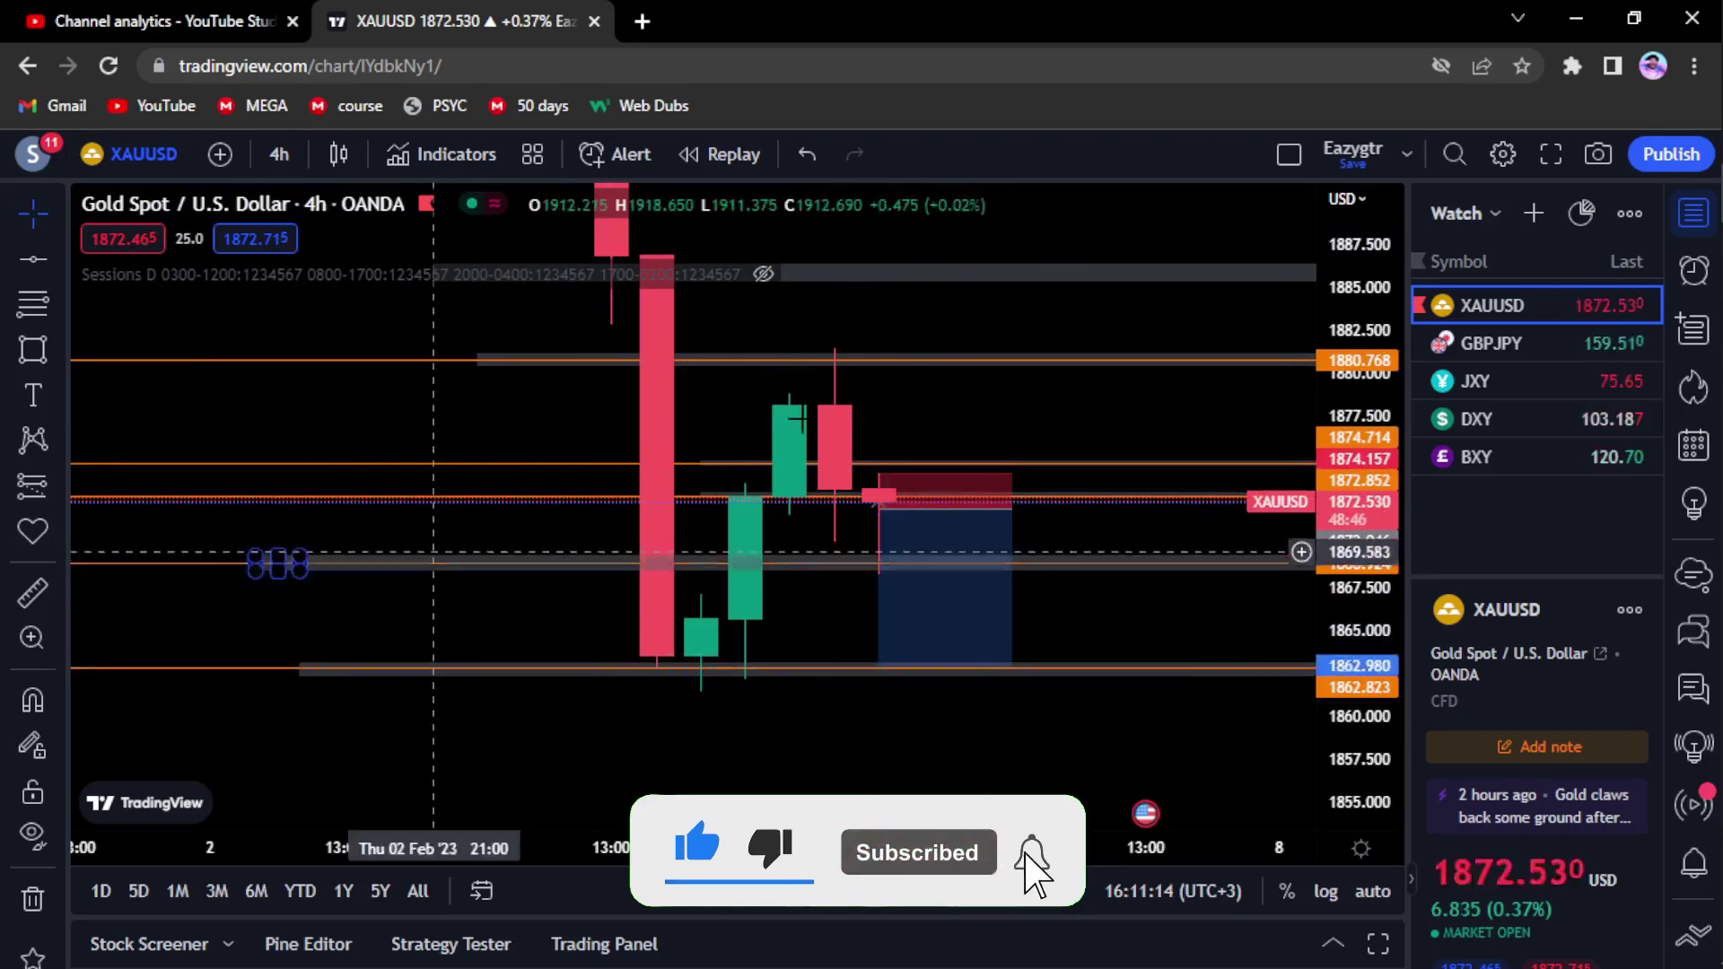
left_click(1531, 352)
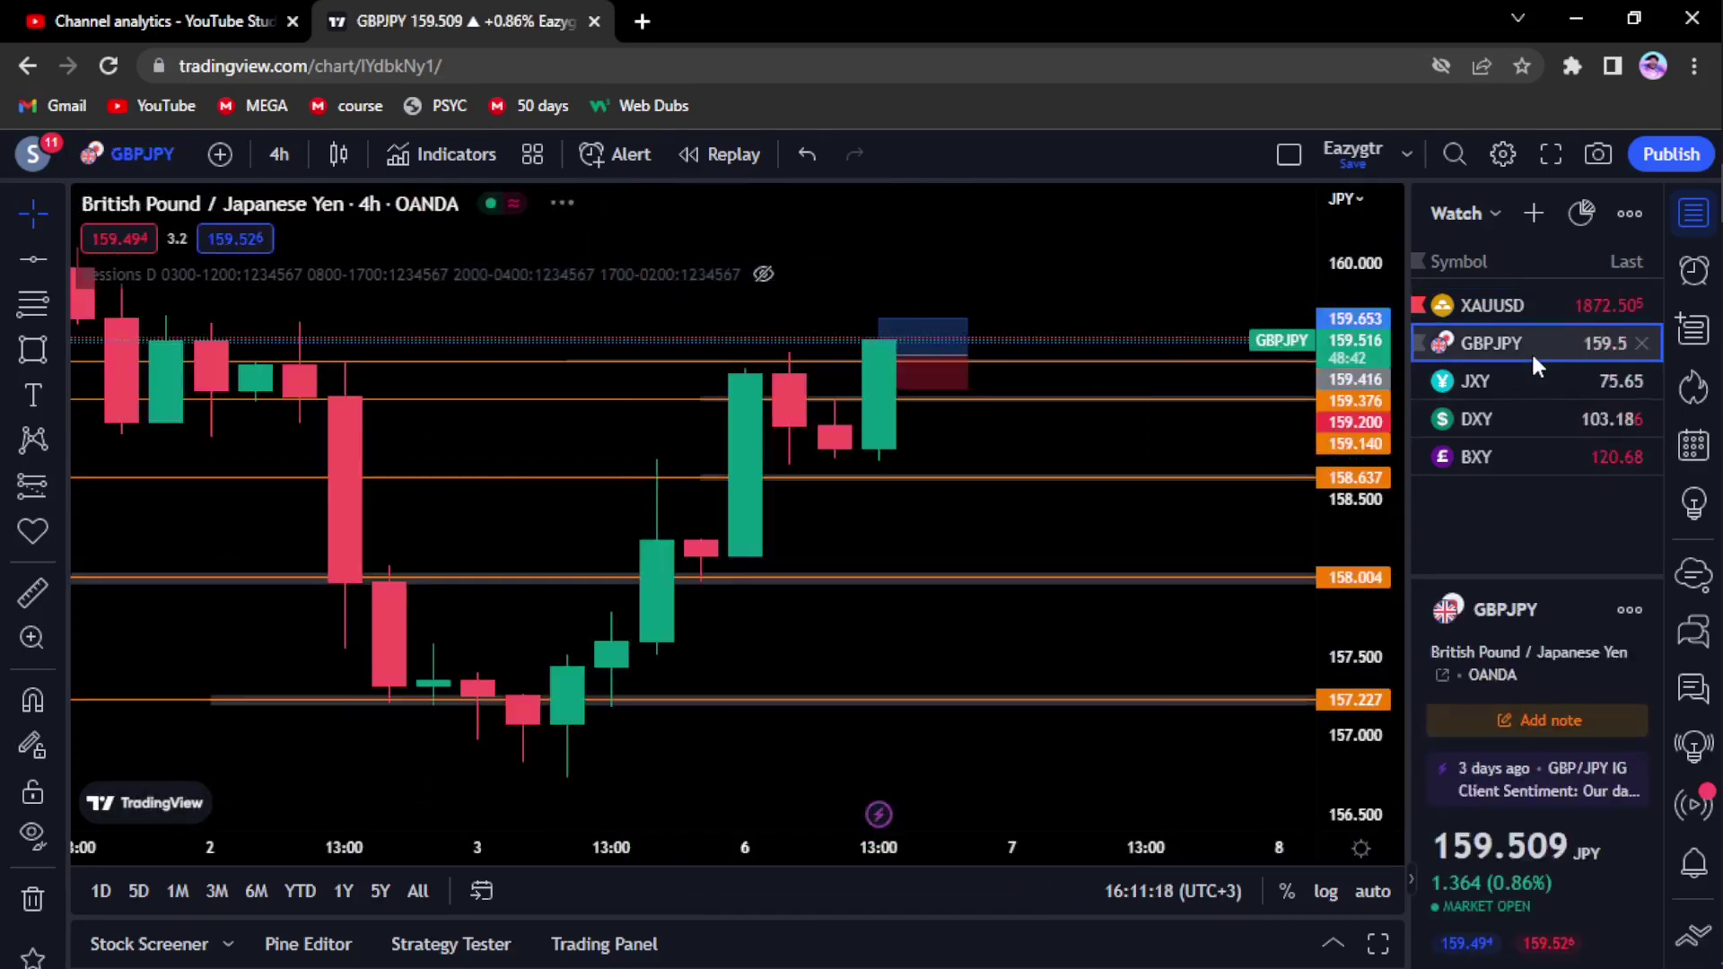
left_click_drag(988, 561, 1019, 744)
scroll(1310, 594, "up", 4)
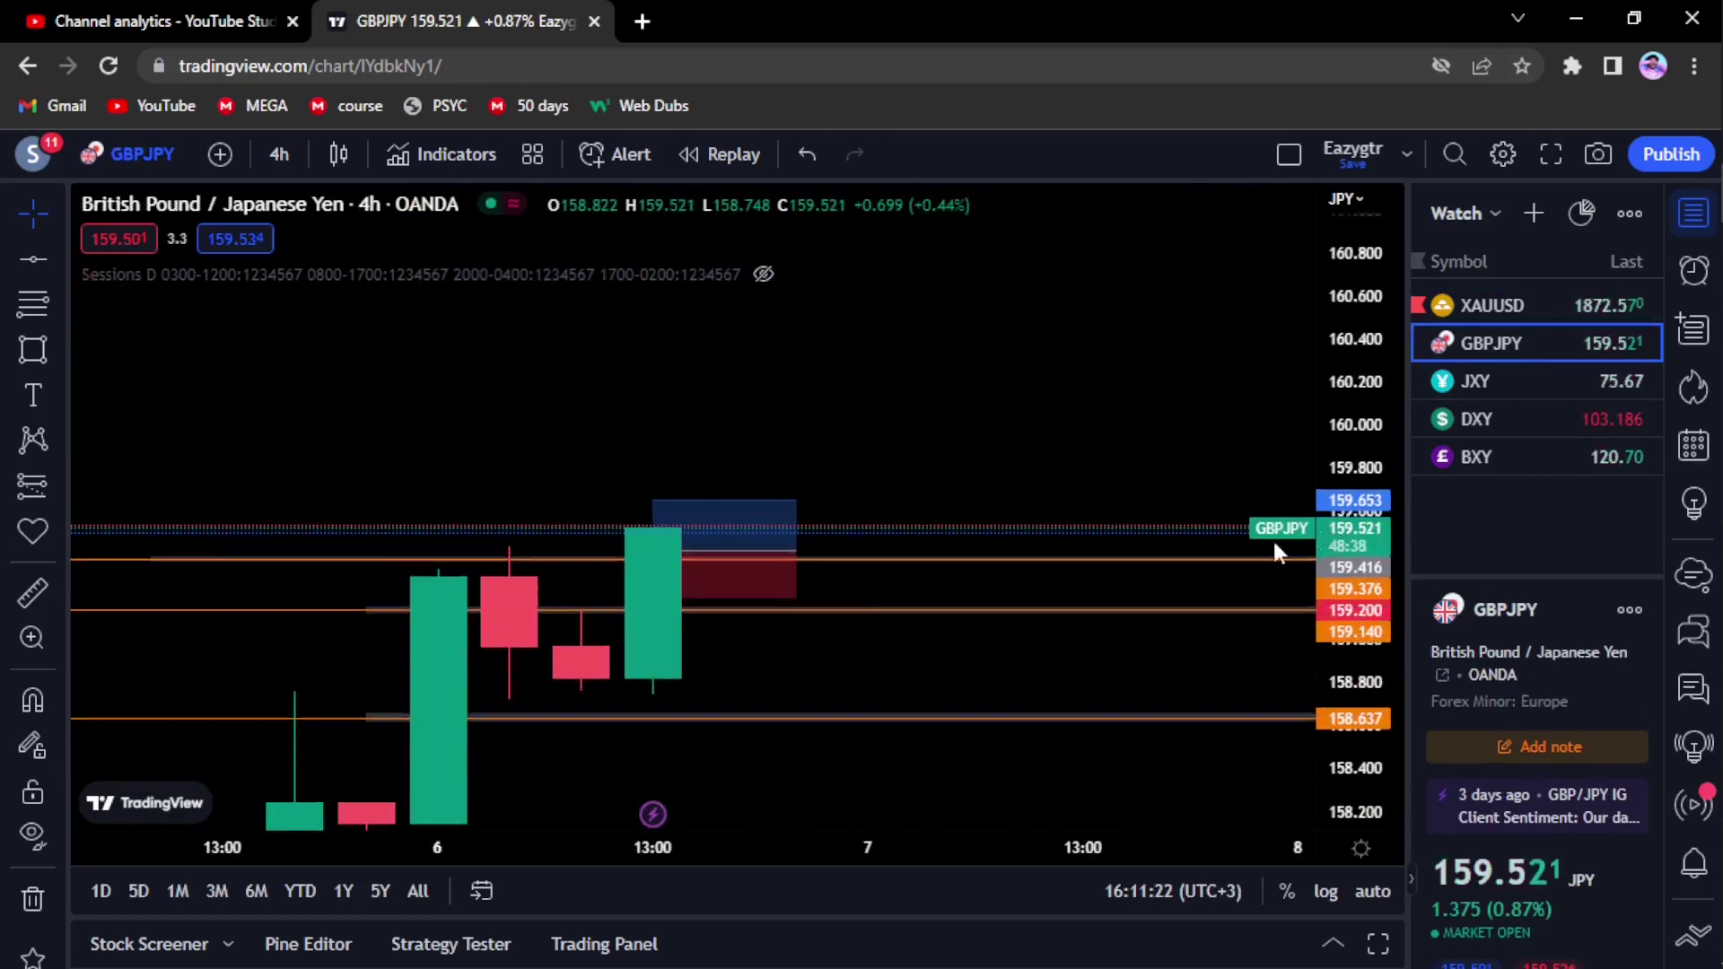
left_click_drag(675, 564, 903, 565)
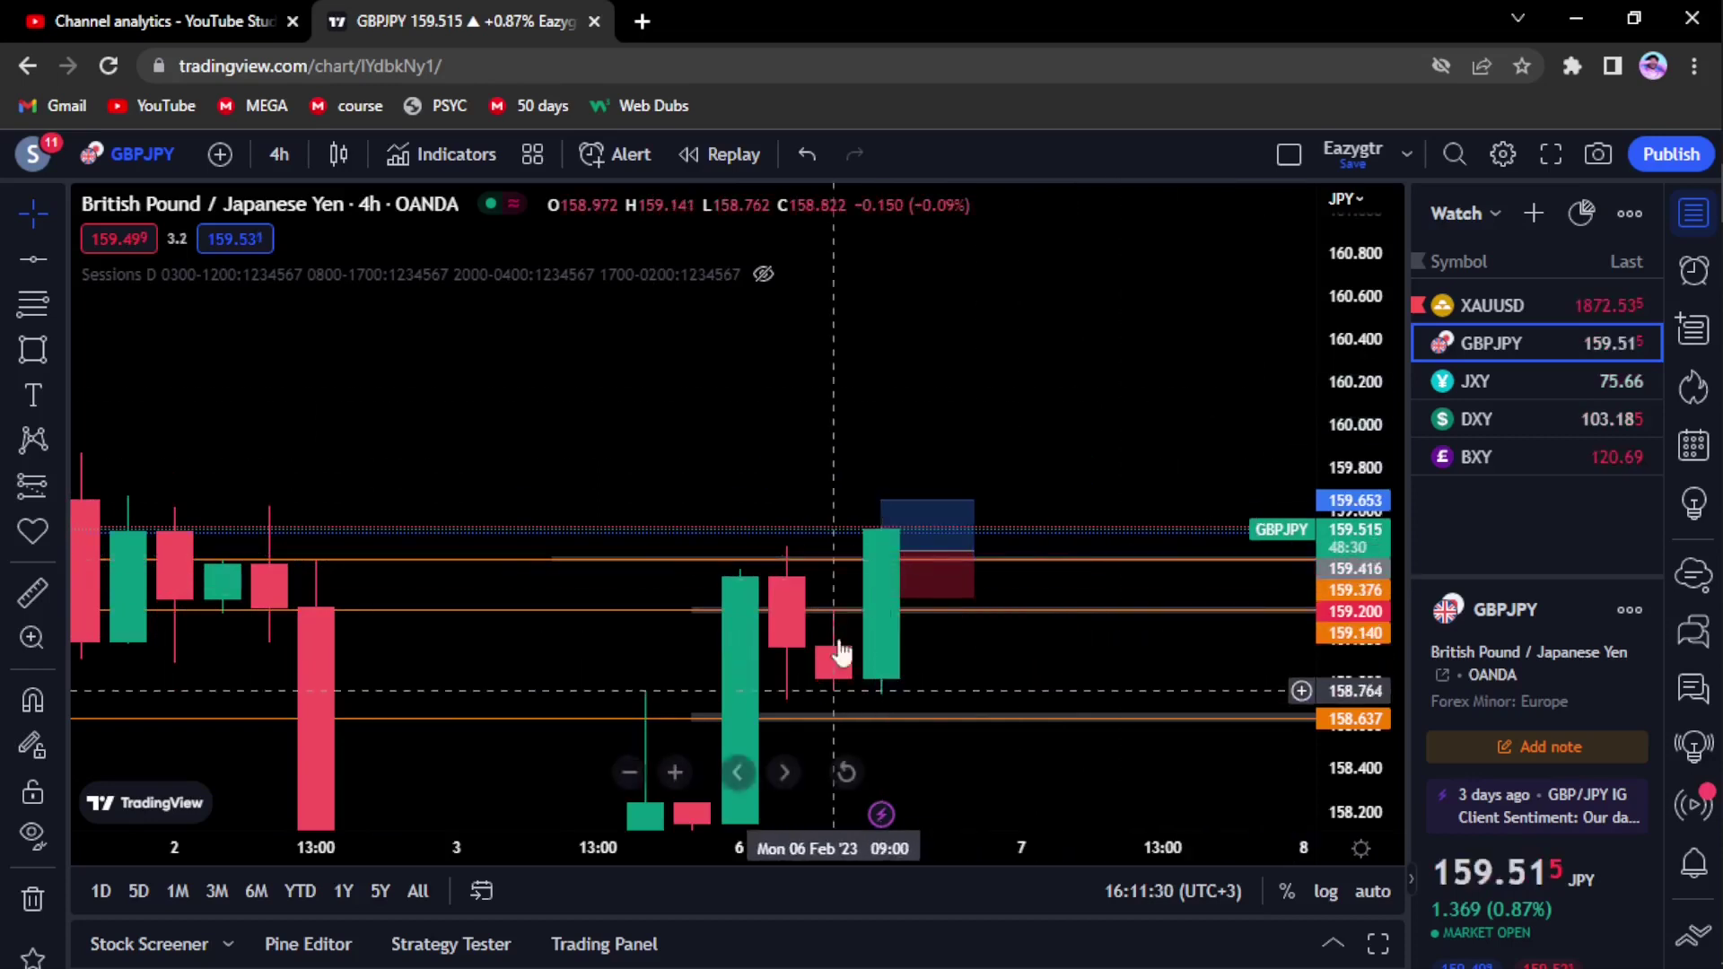
left_click(915, 549)
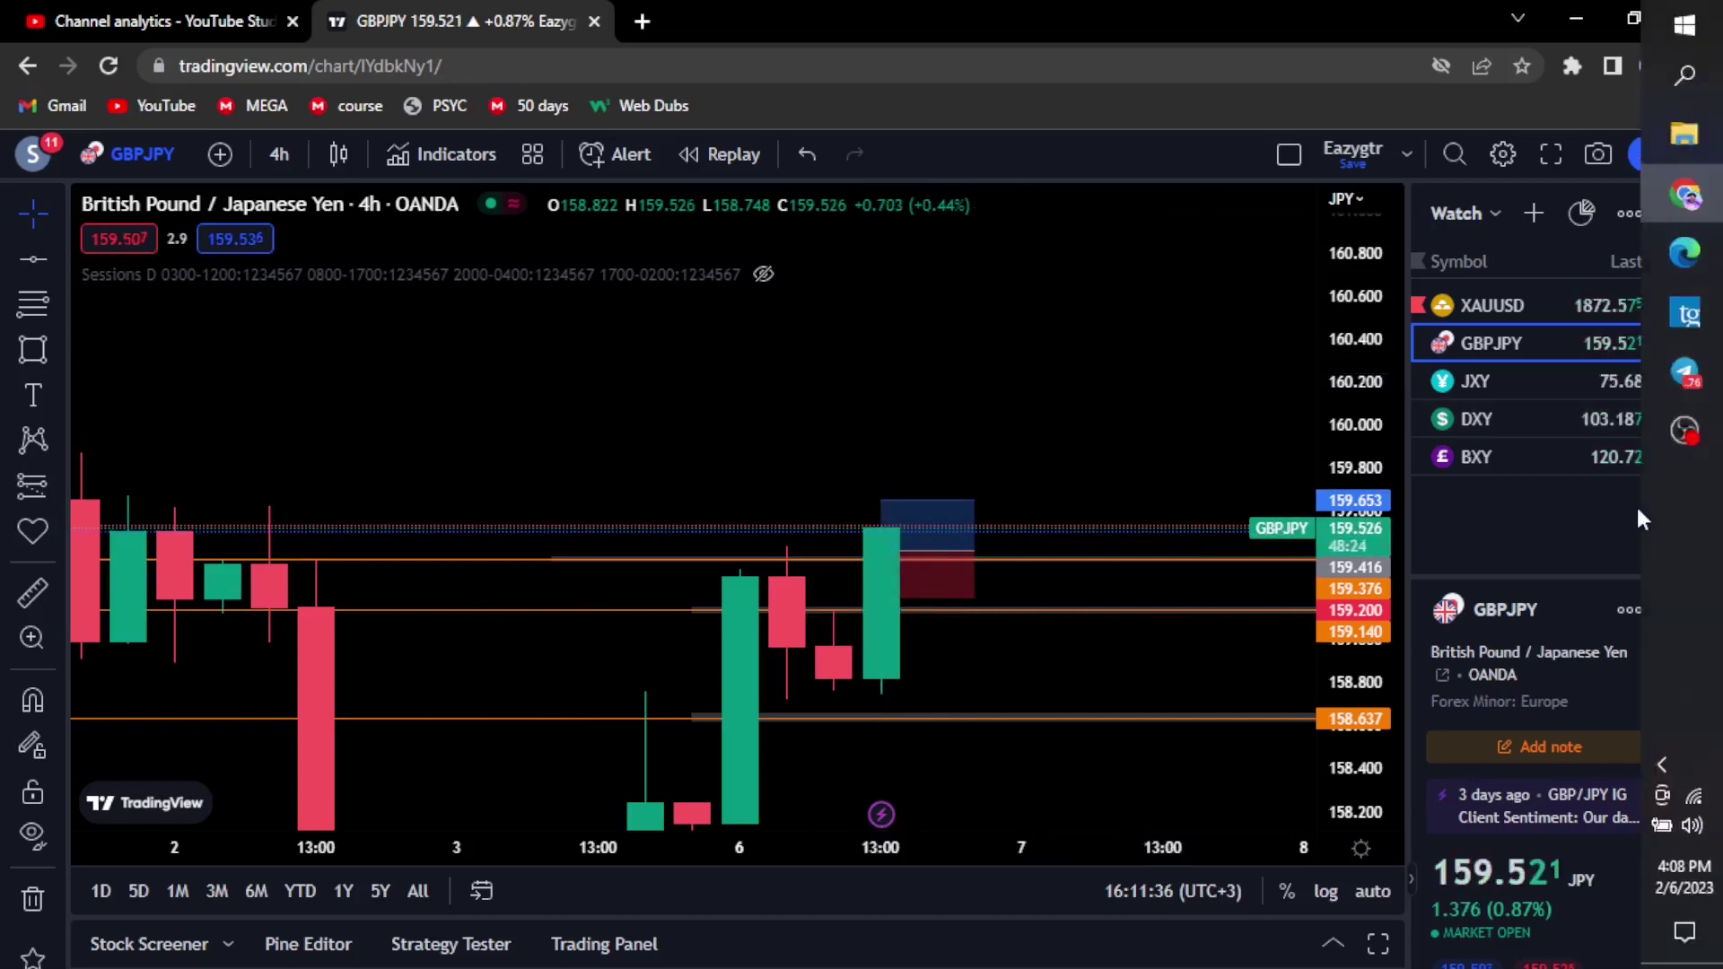
left_click(1708, 377)
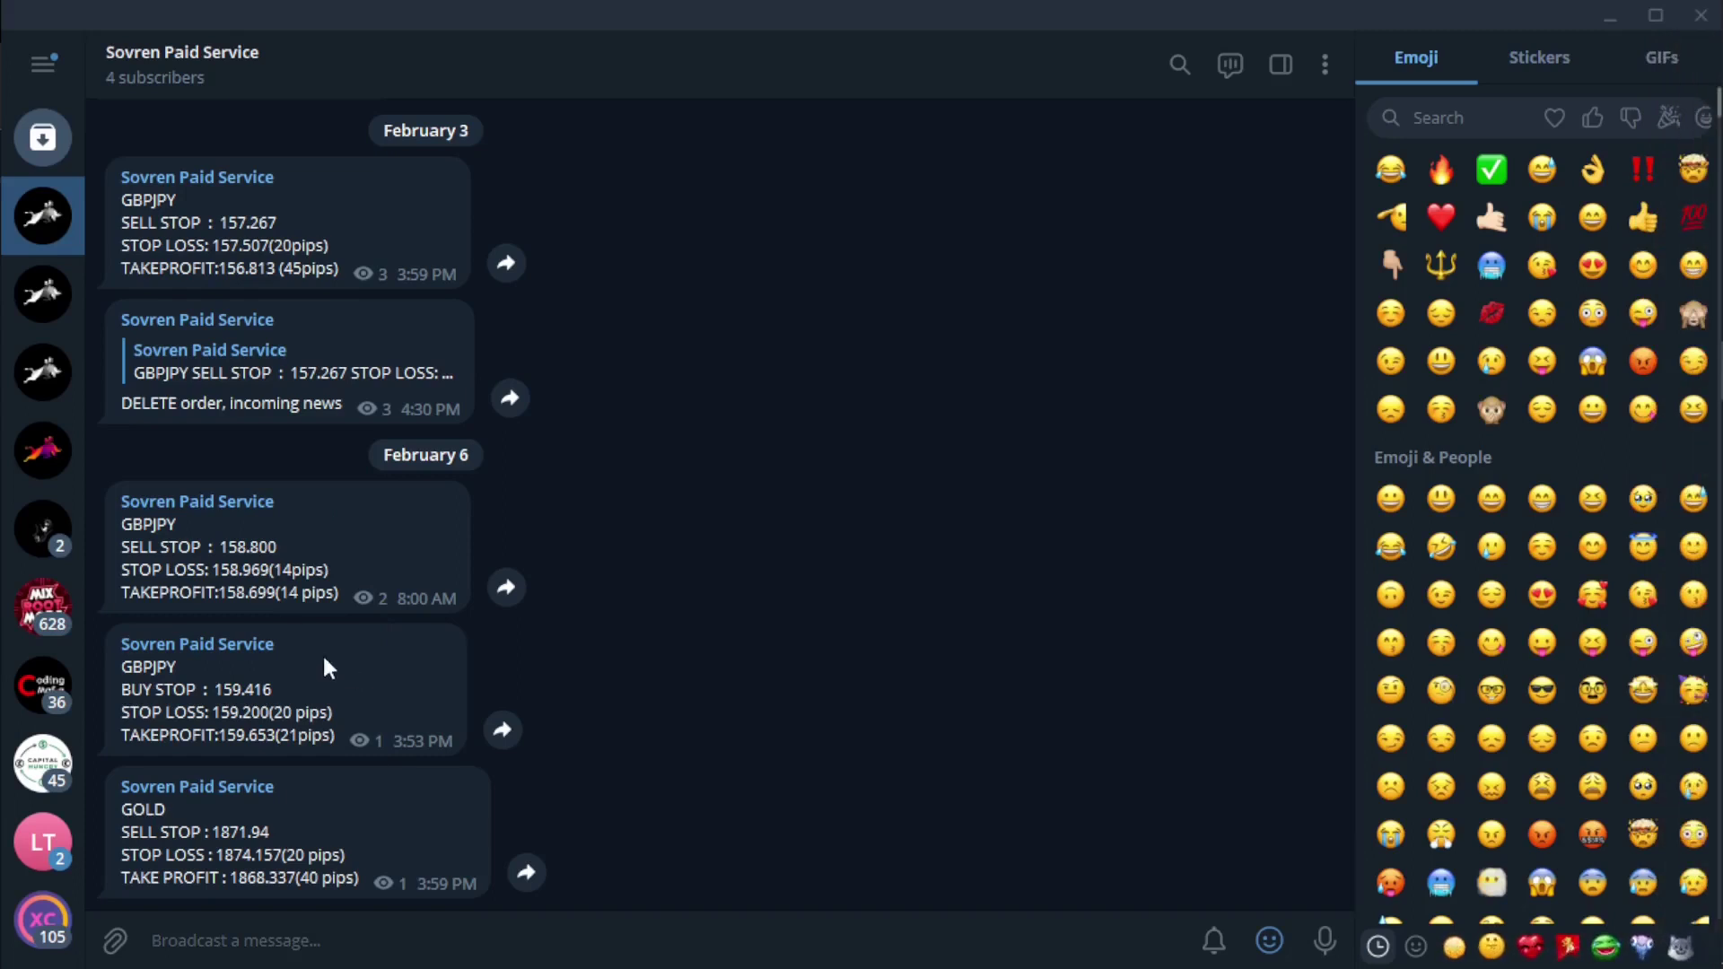
left_click(1606, 16)
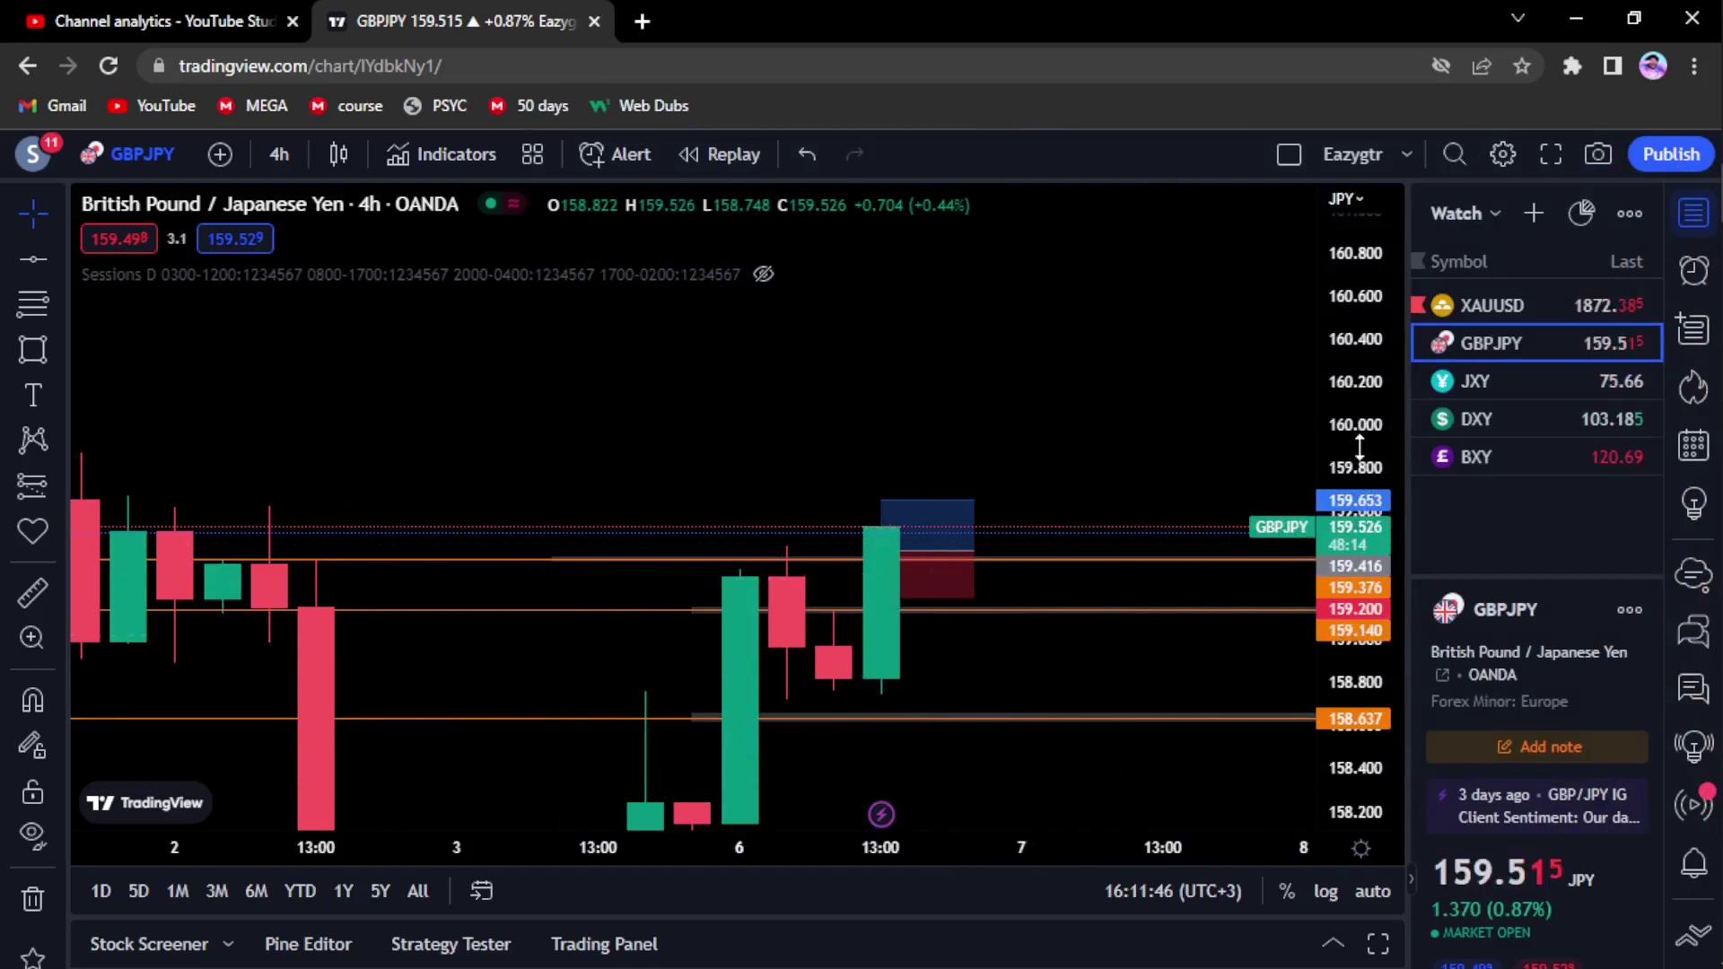
Remove all drawings from the GBPJPY chart.
right_click(933, 298)
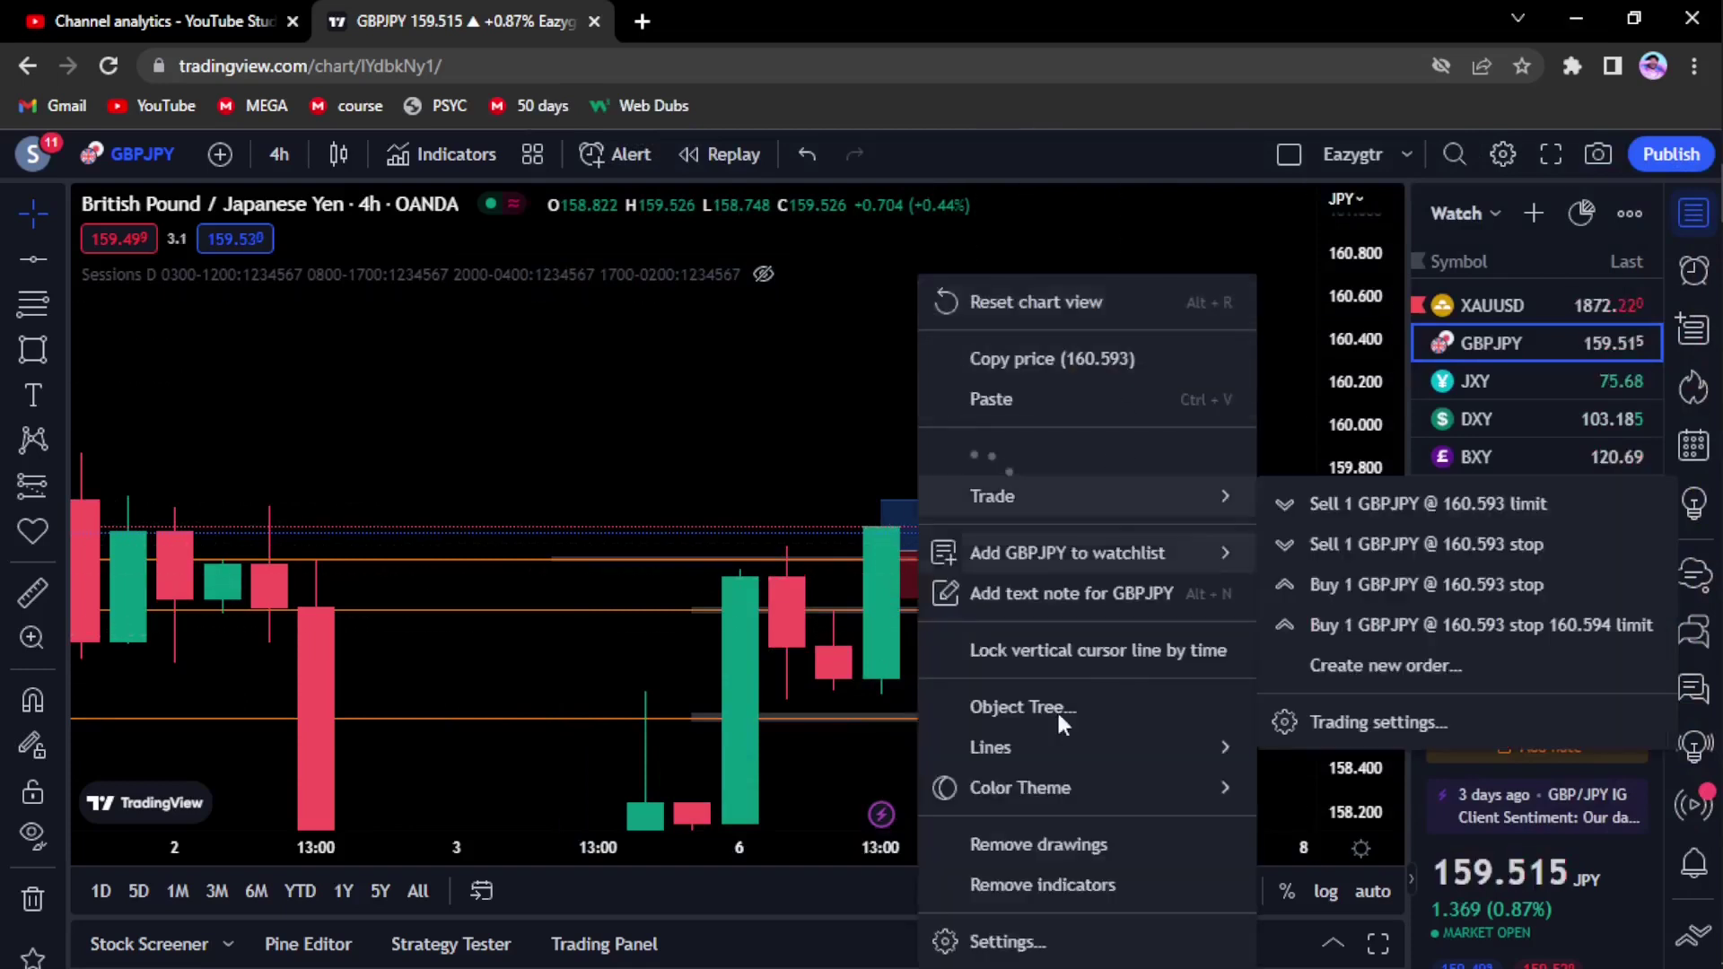
left_click(1090, 842)
right_click(940, 345)
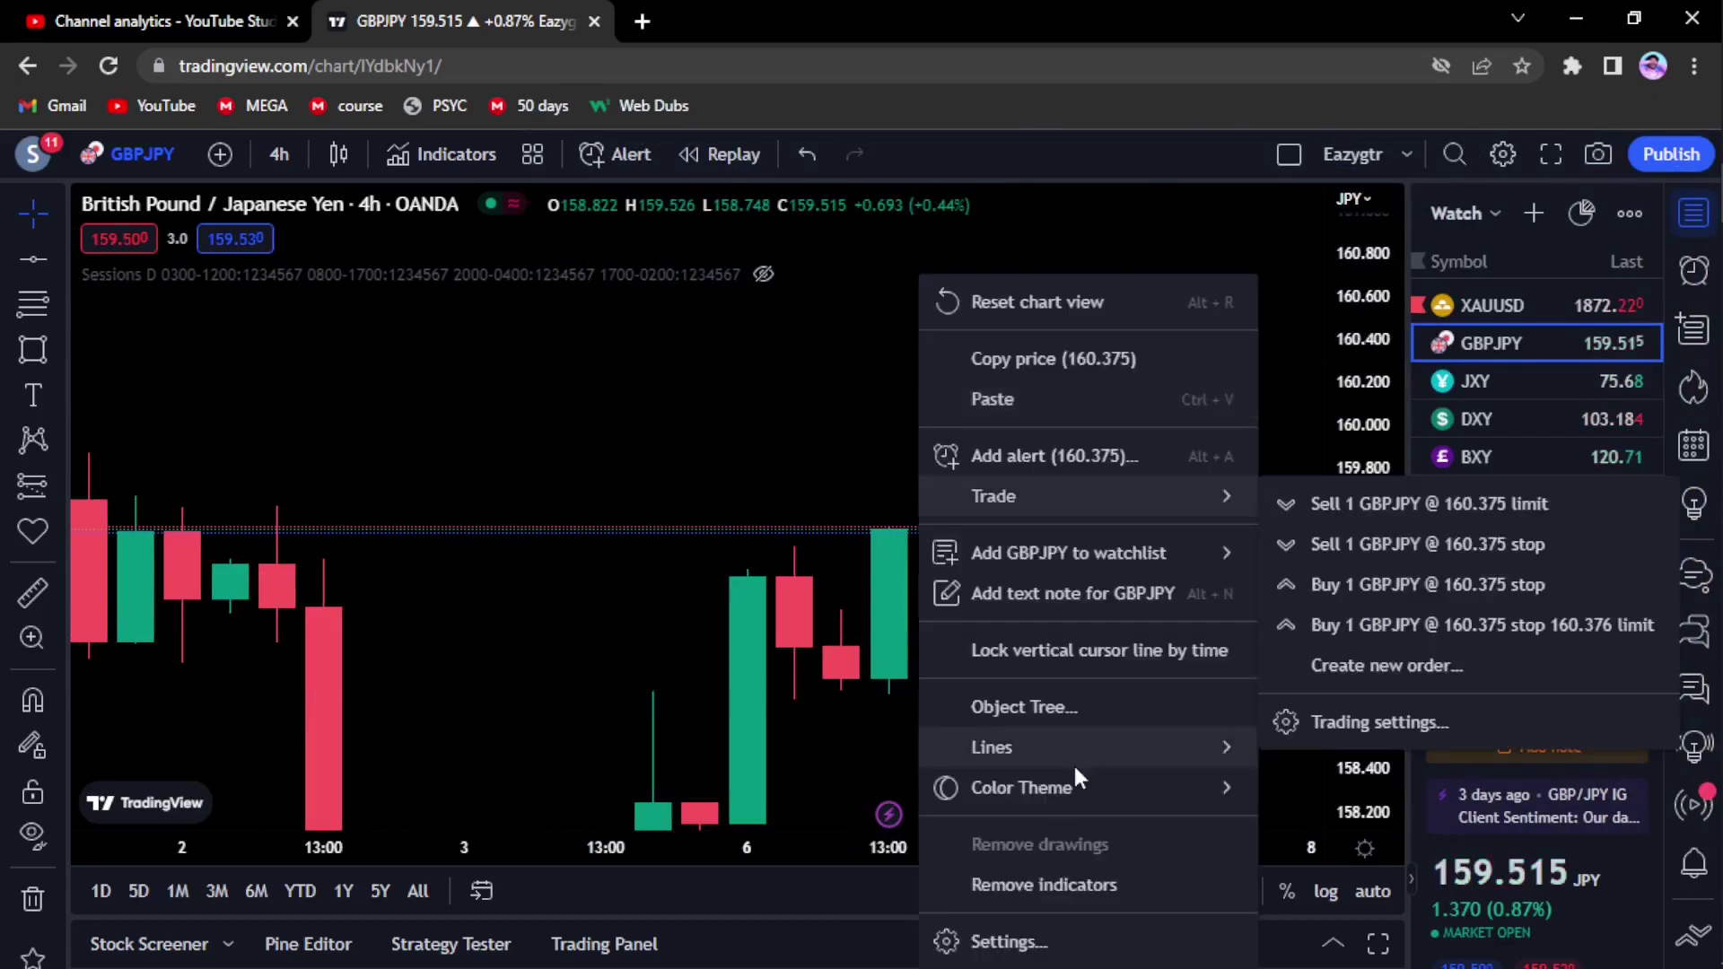
left_click(1519, 310)
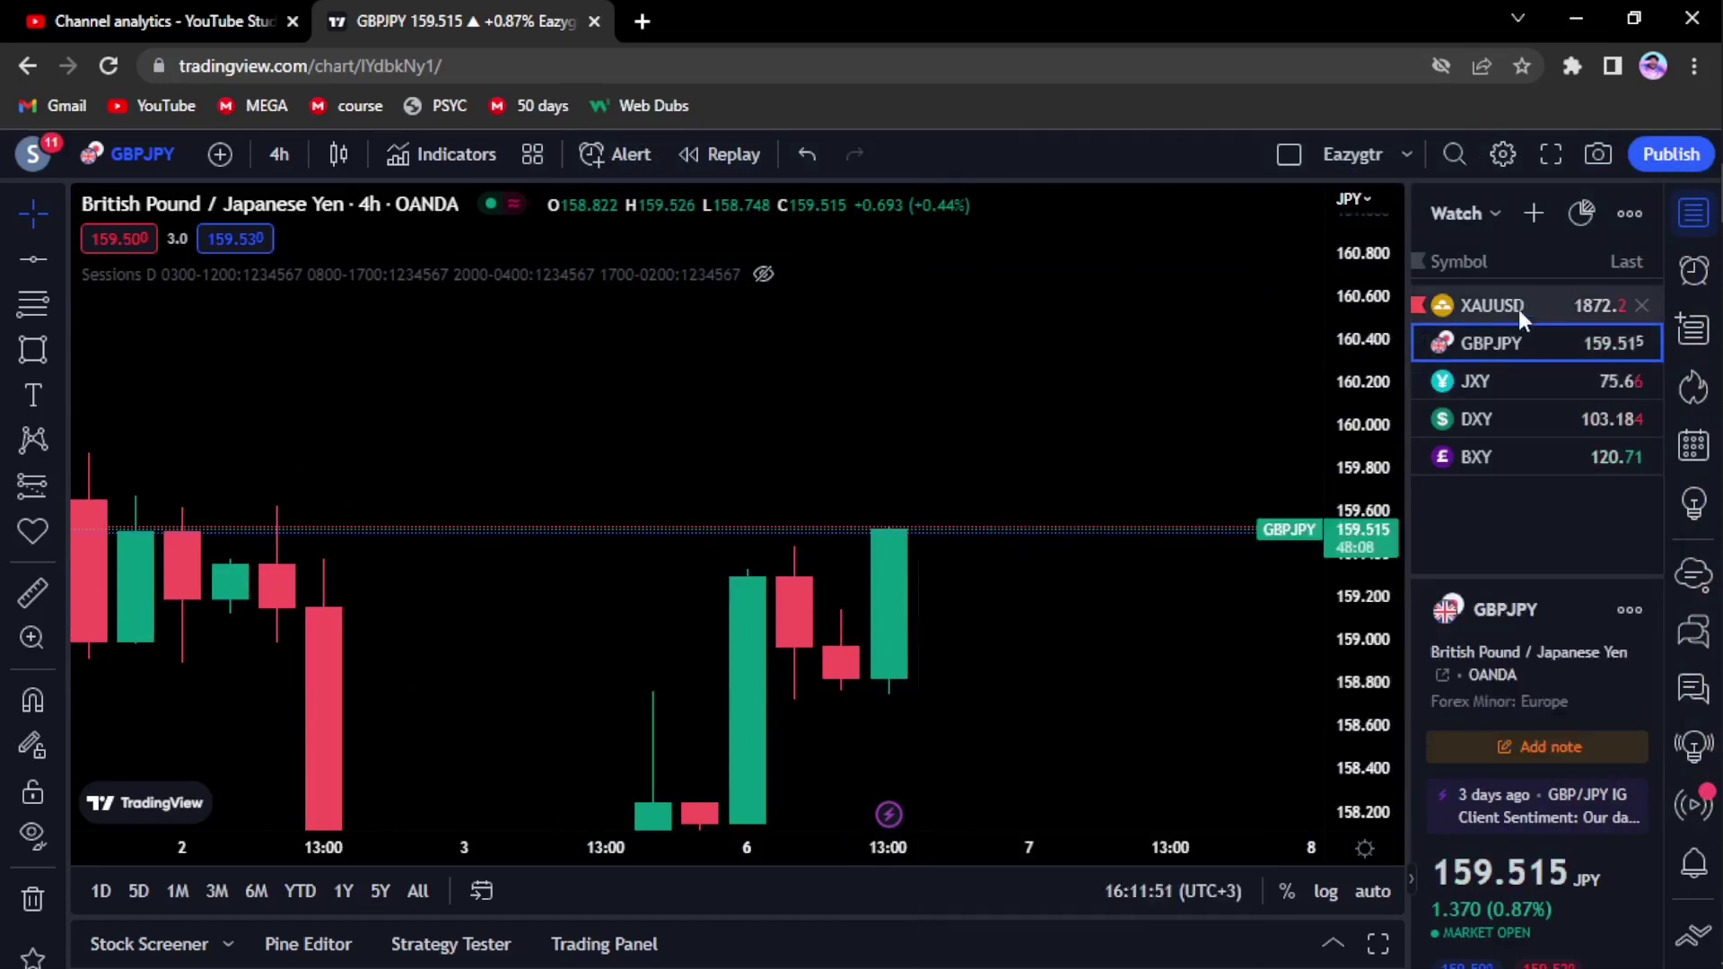
Switch back to XAUUSD and remove all its drawings, leaving bare candles.
left_click(1519, 310)
right_click(688, 350)
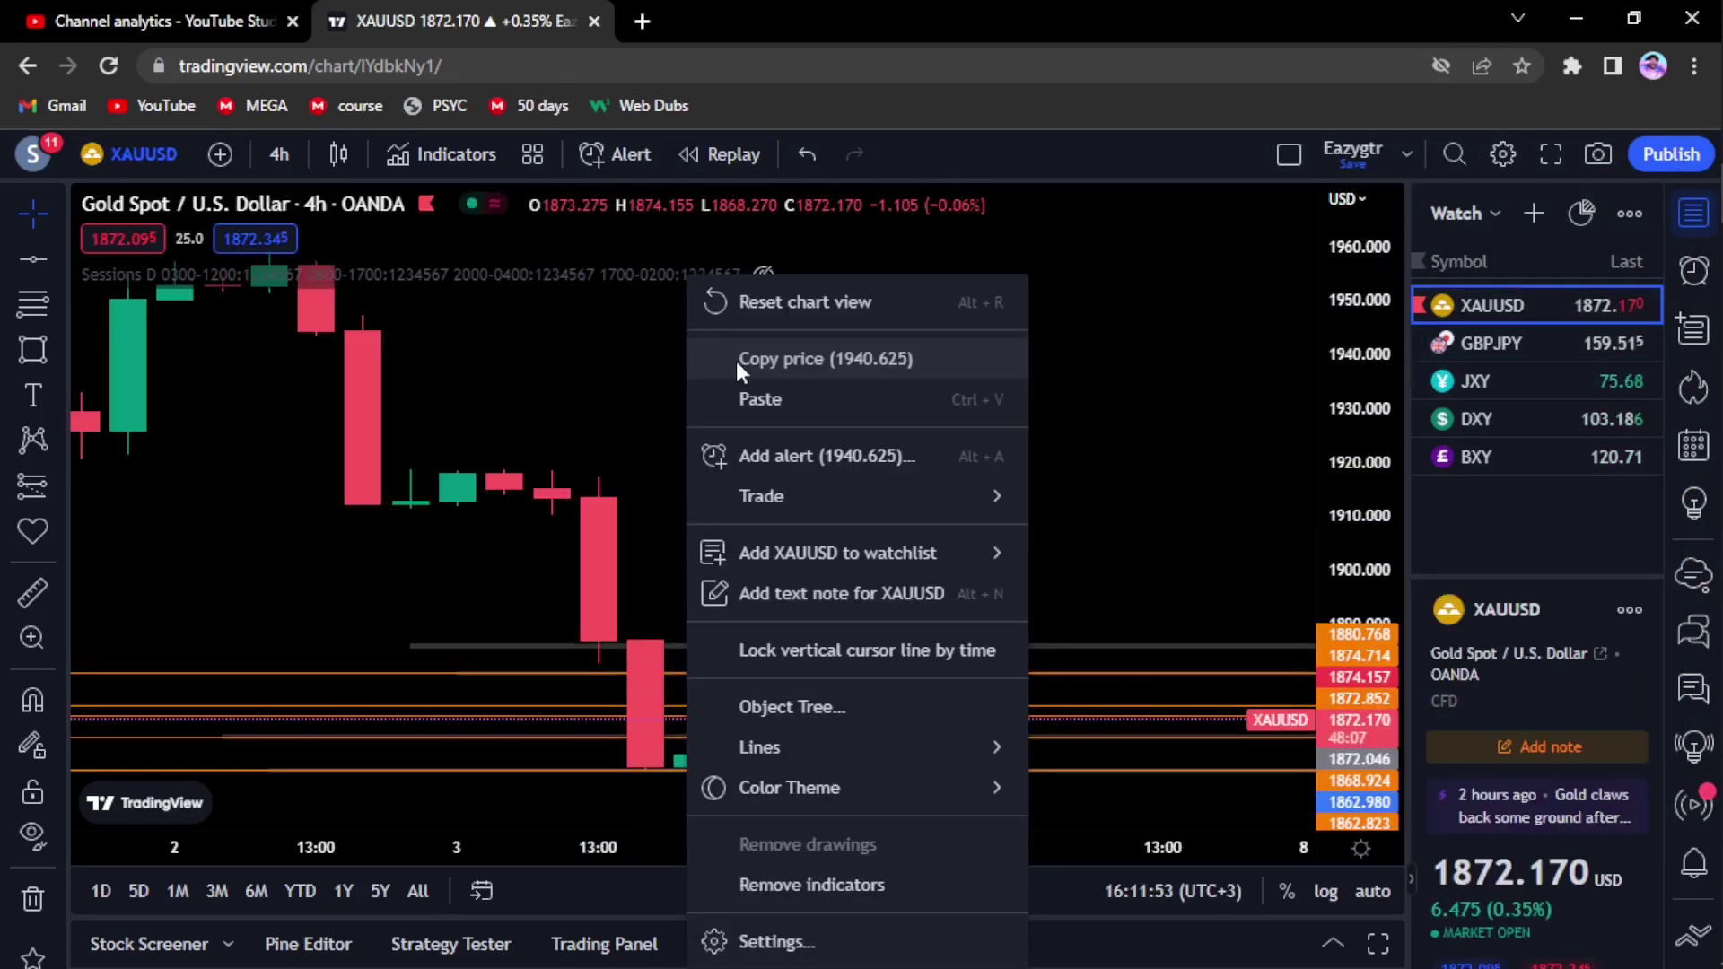
left_click(1231, 374)
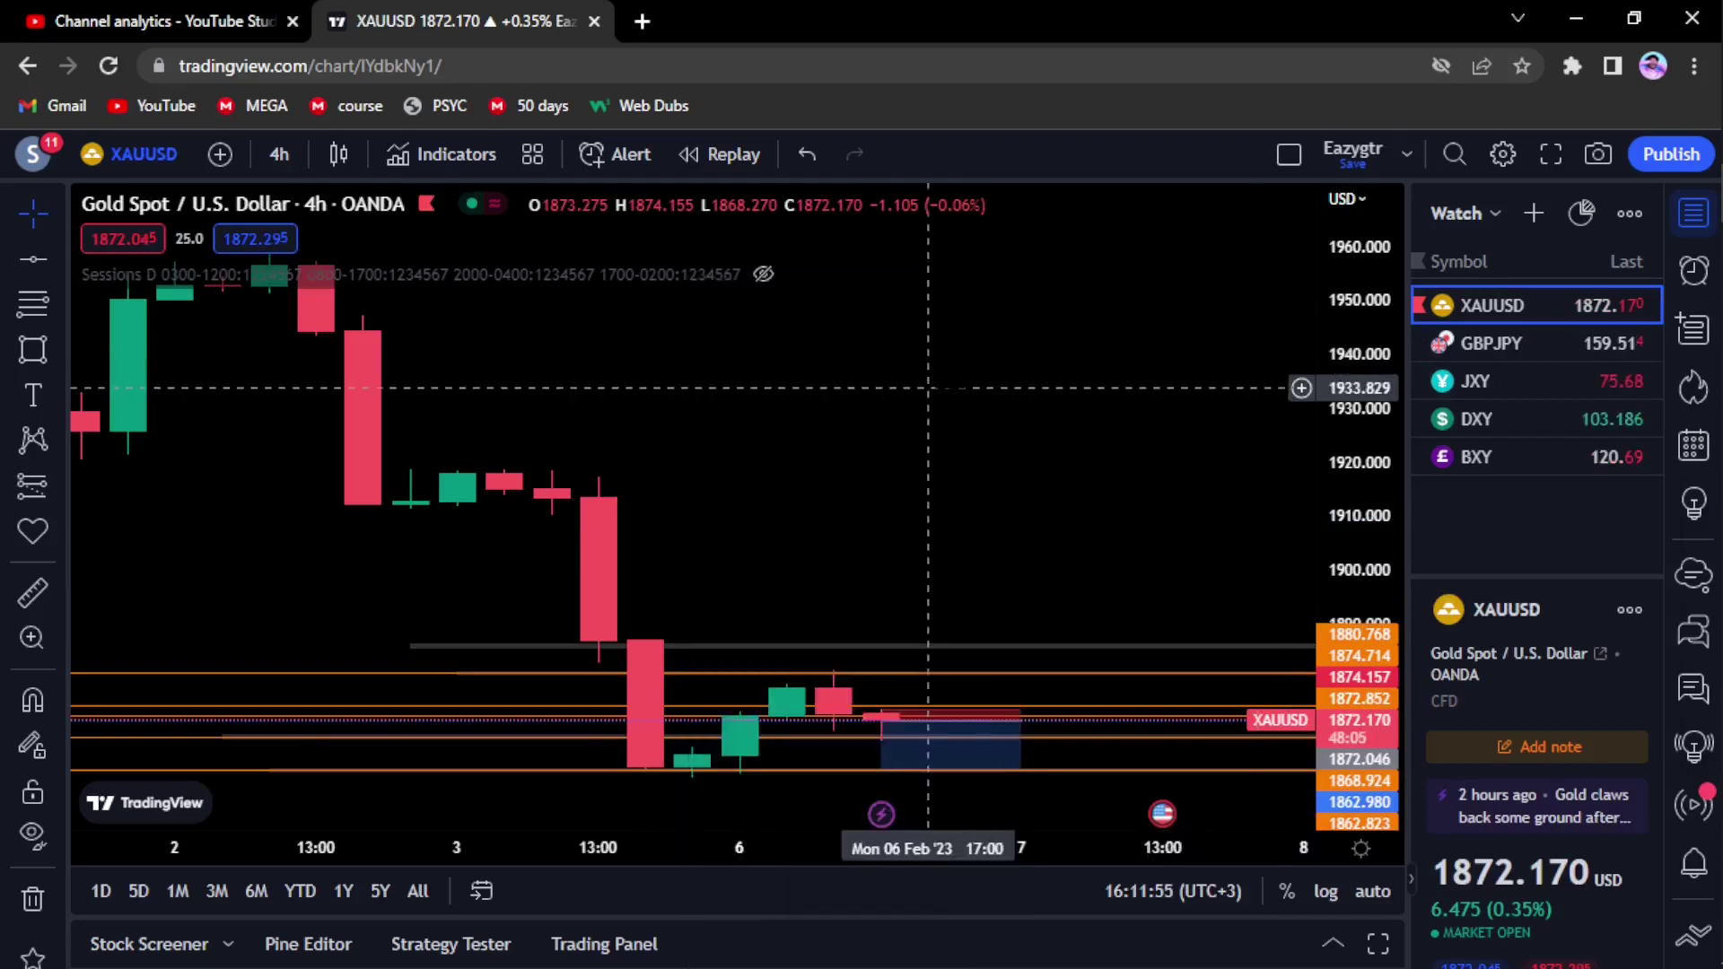
right_click(928, 388)
left_click(1084, 855)
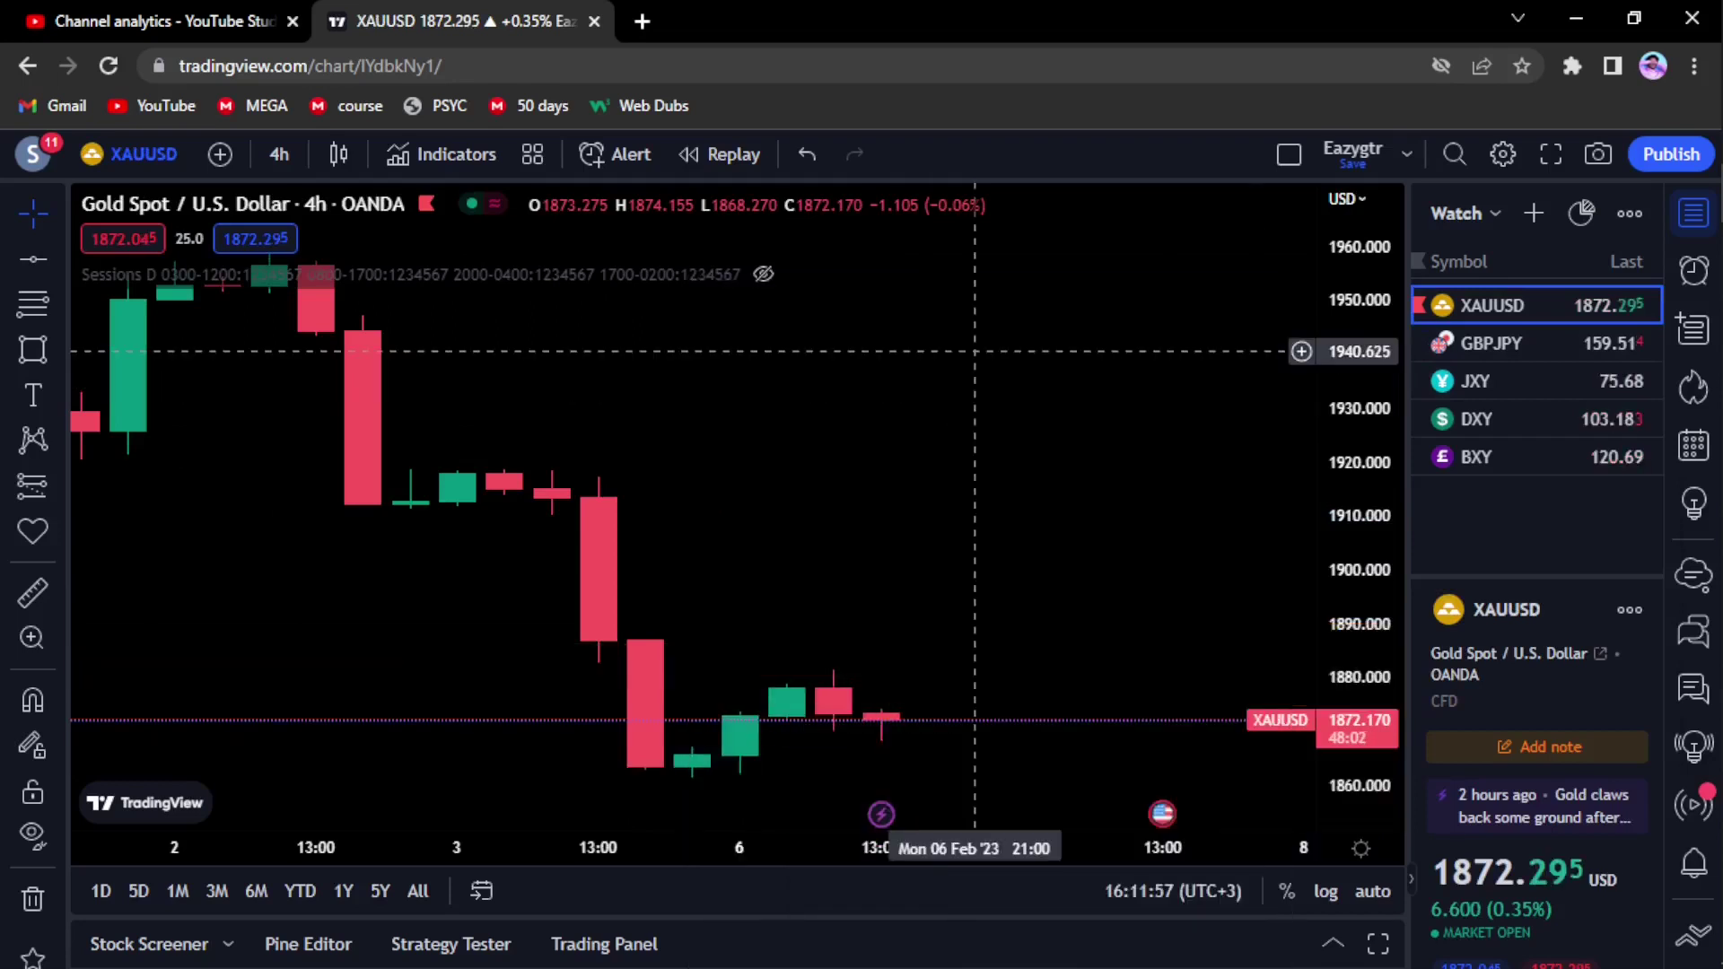
scroll(975, 351, "down", 5)
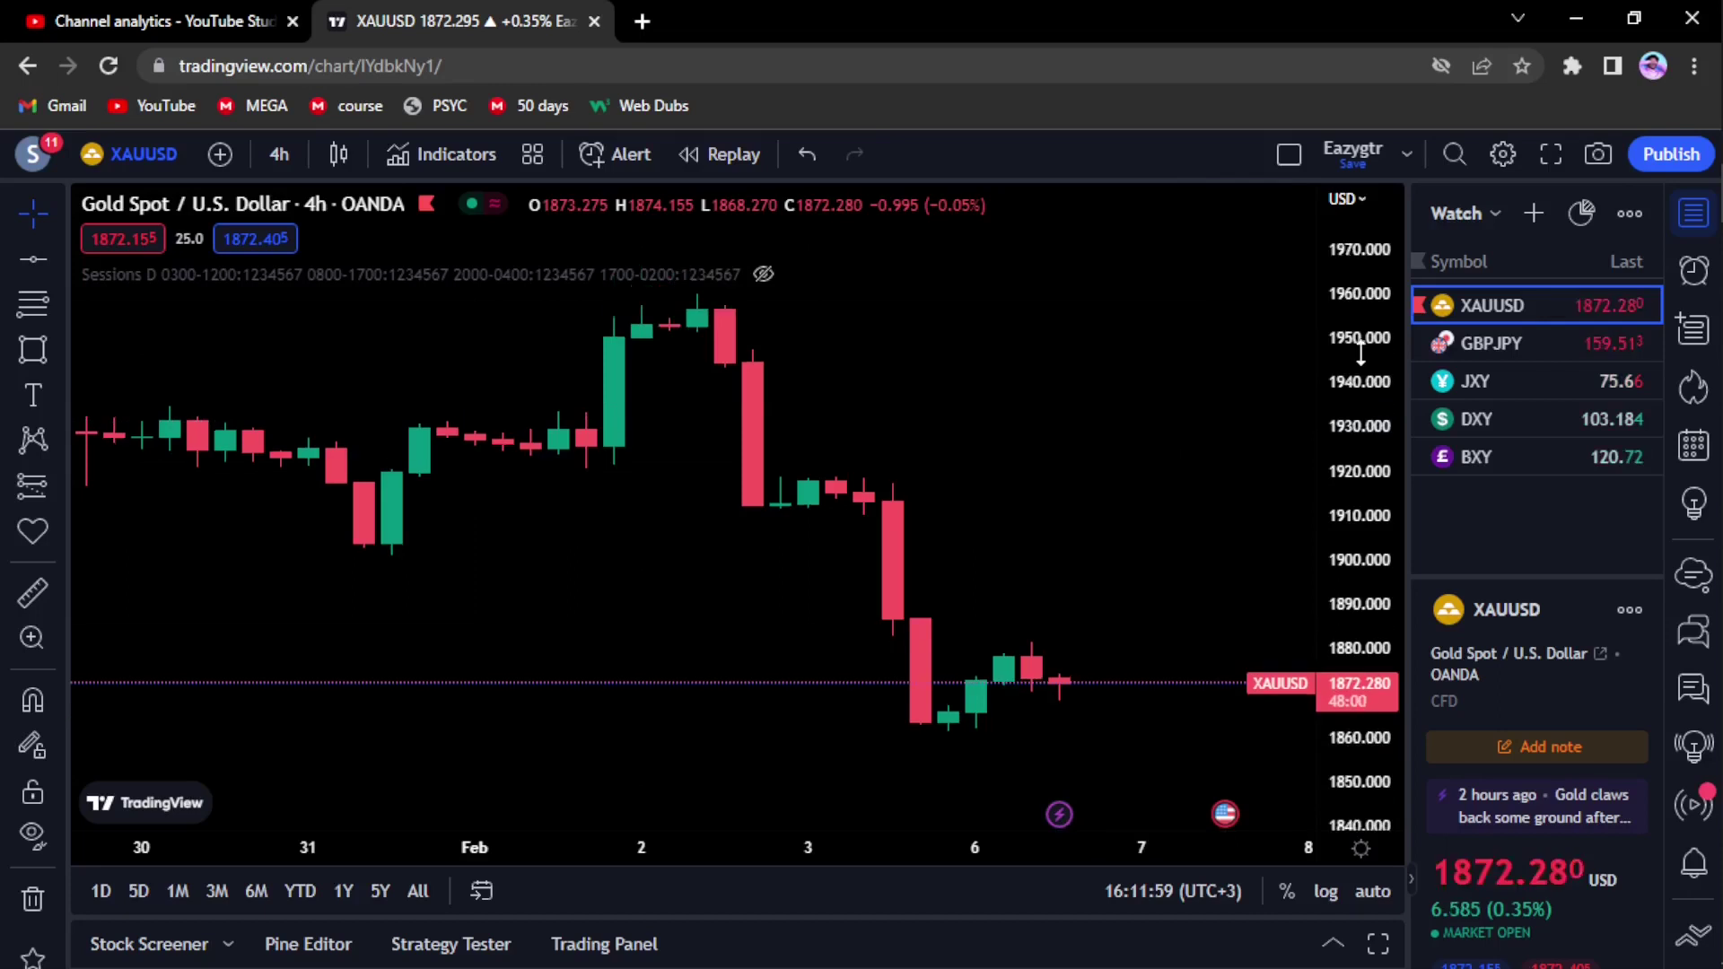
left_click_drag(1360, 353, 1360, 328)
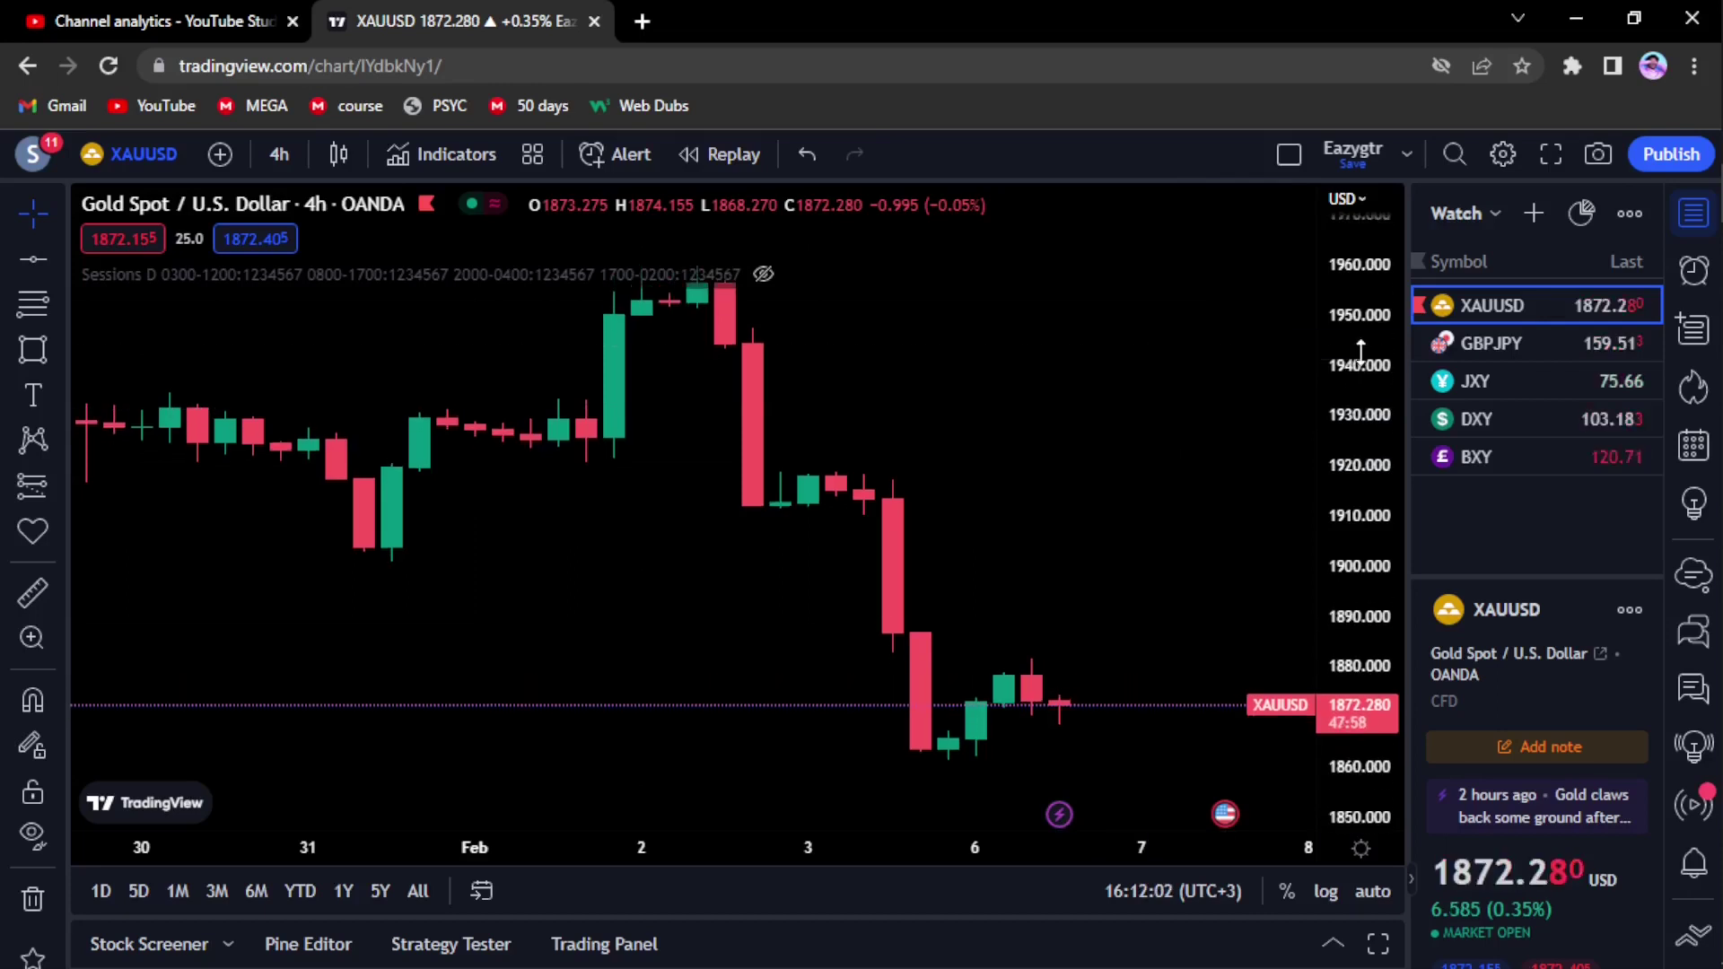
left_click(34, 395)
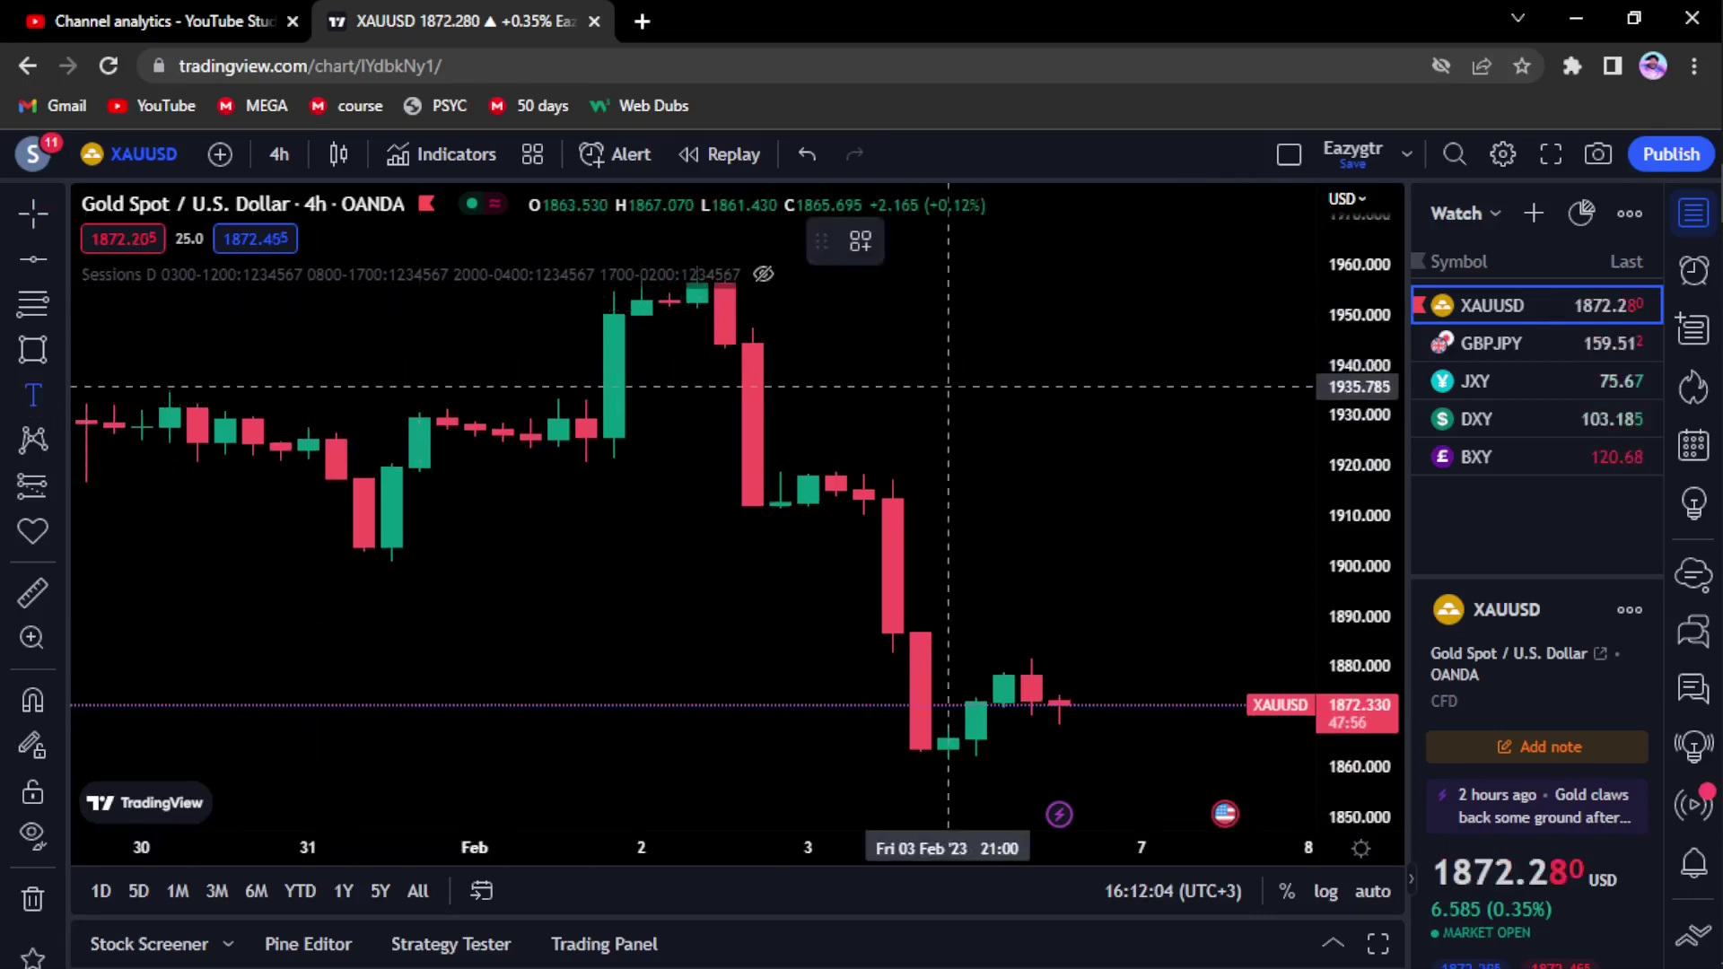
Place a text note near 1939 whose first line reads 'pre-london/london session'.
left_click(951, 370)
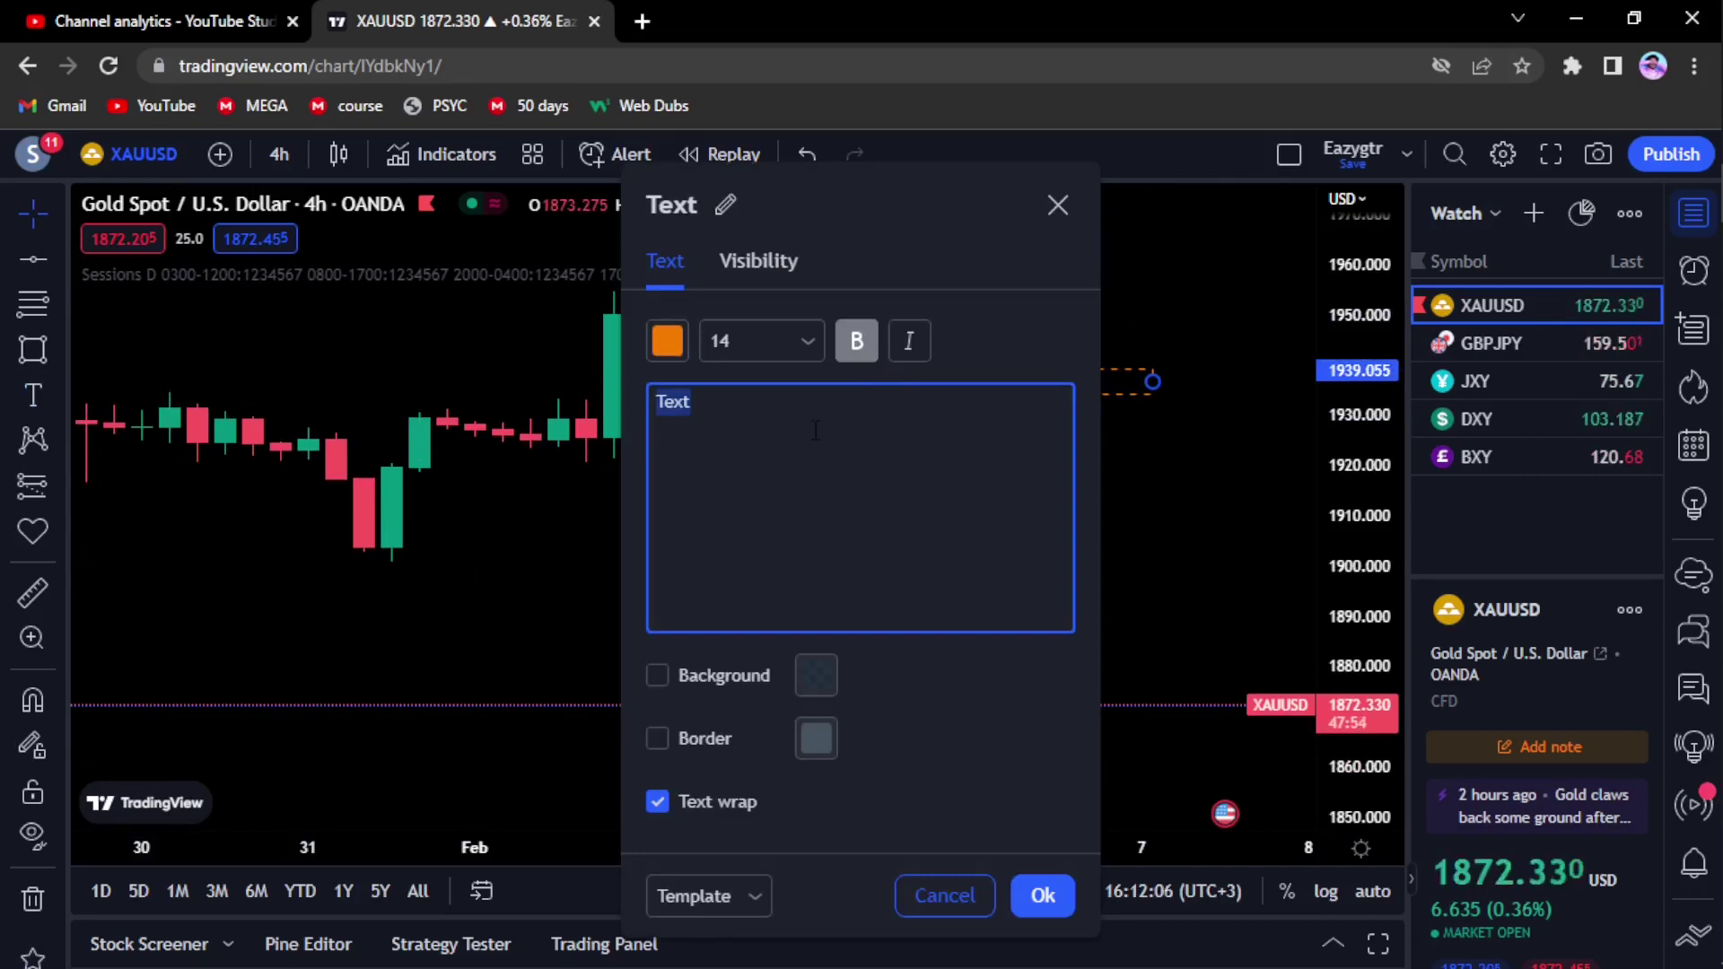
key("BackSpace")
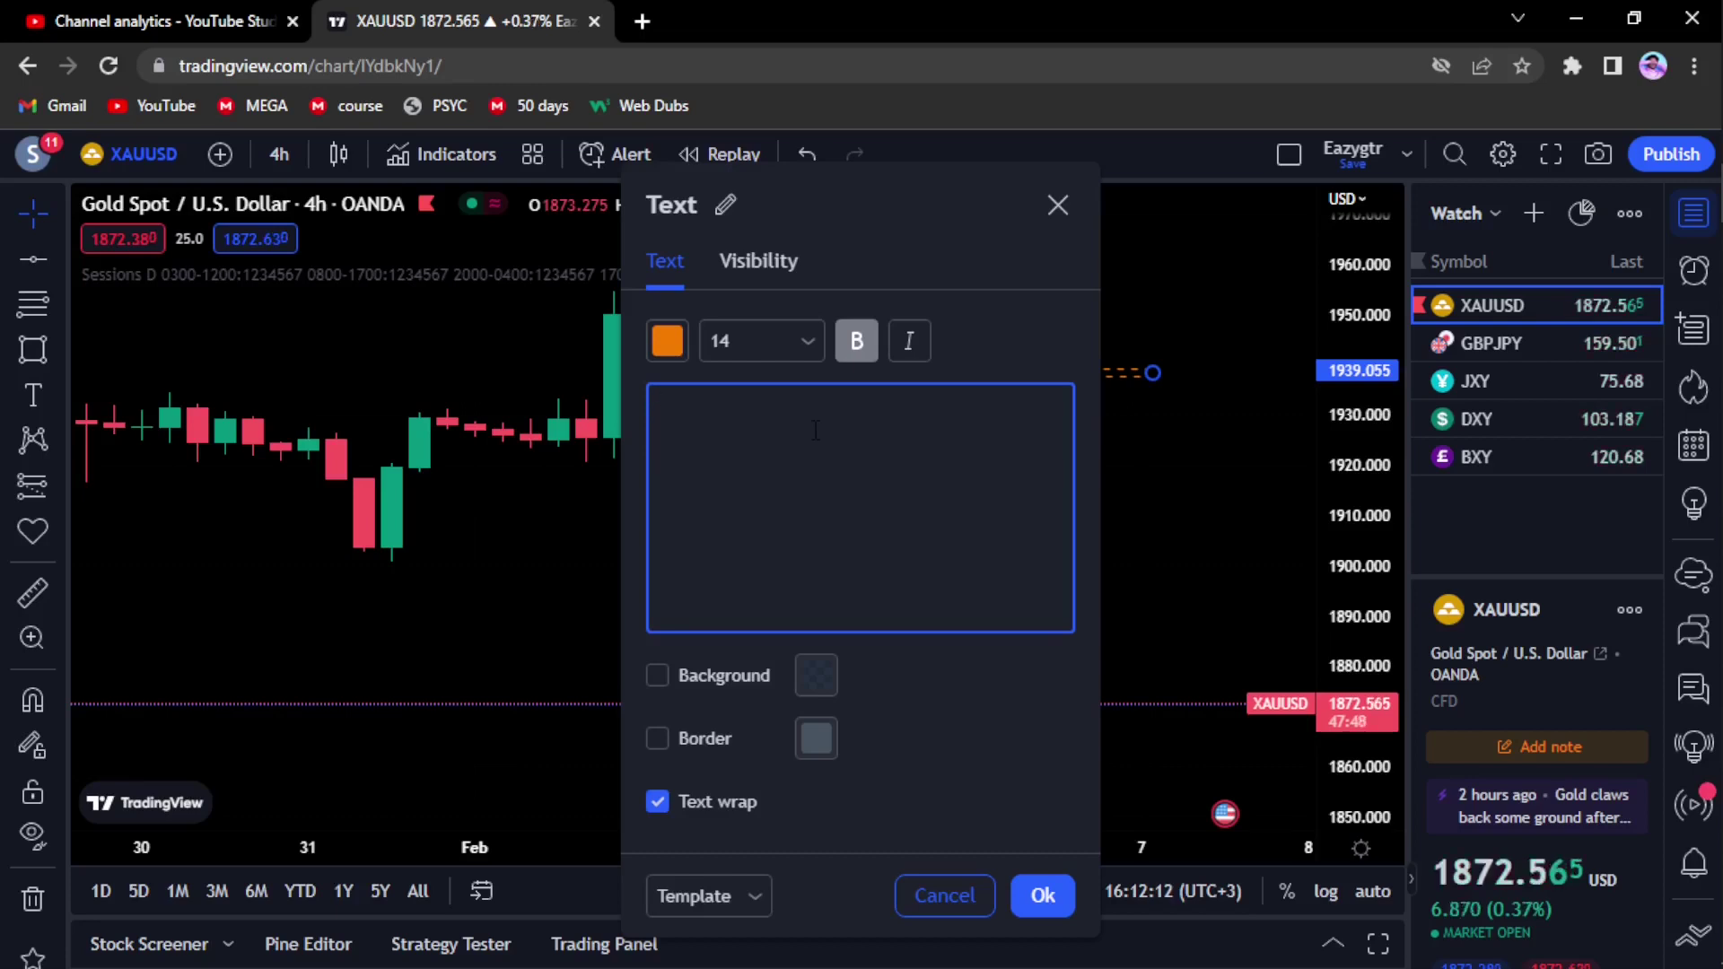
type("pre-l")
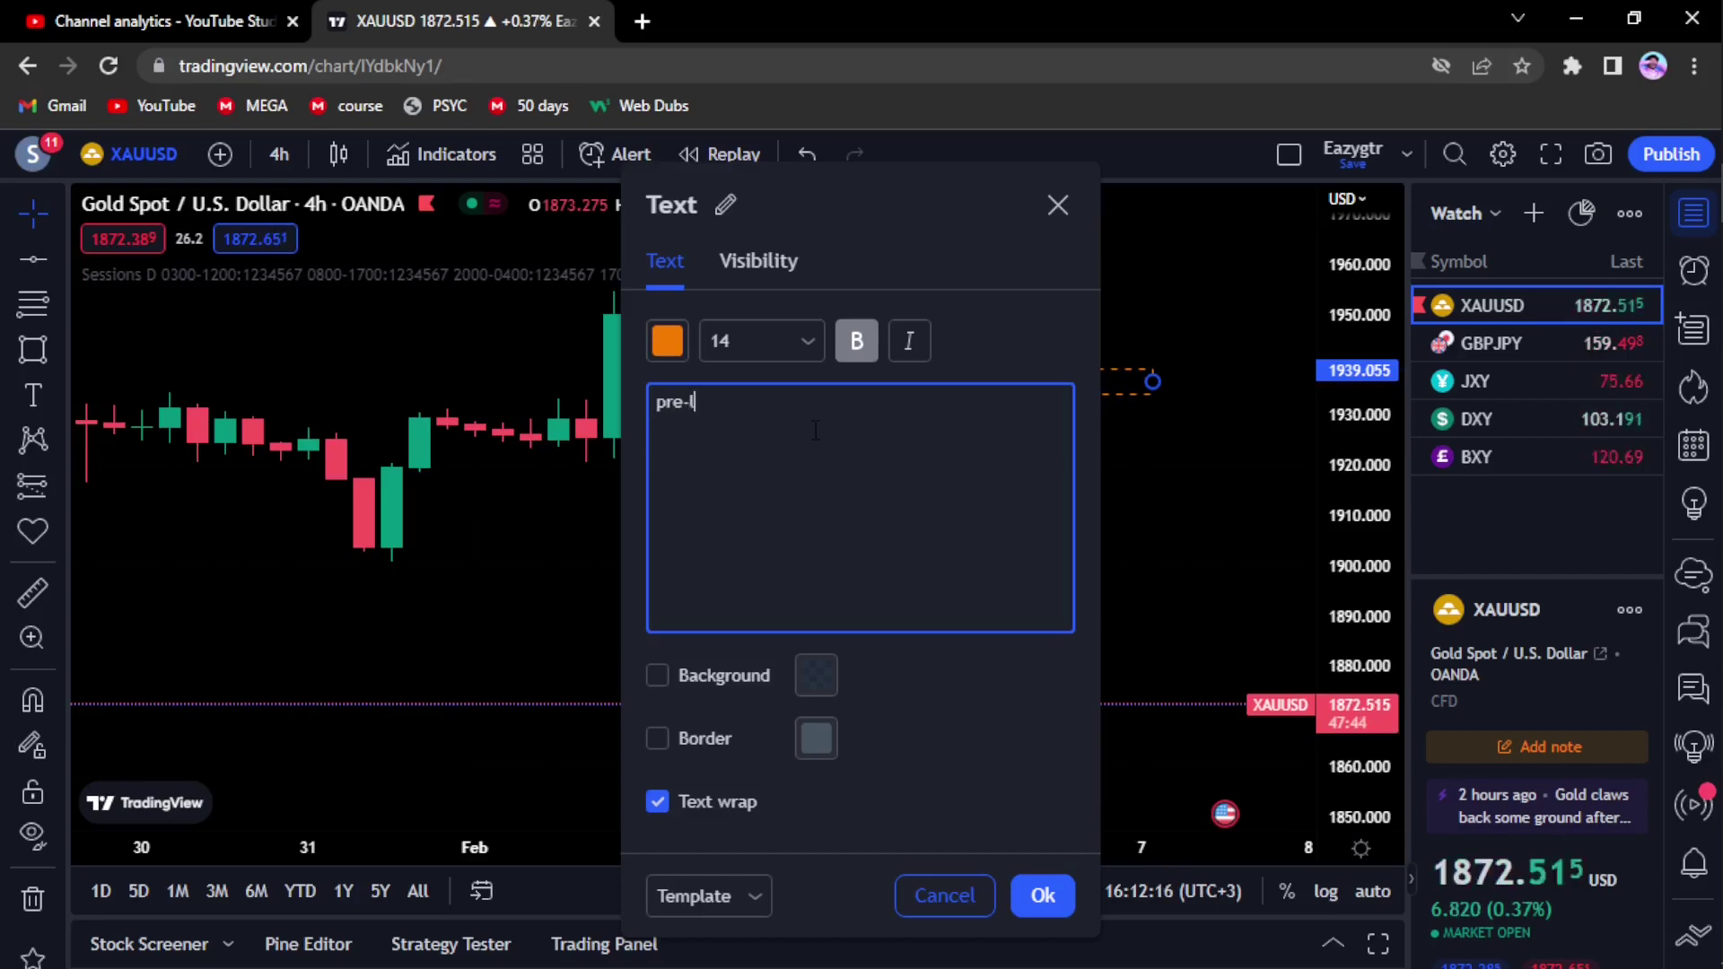
type("ondon/l")
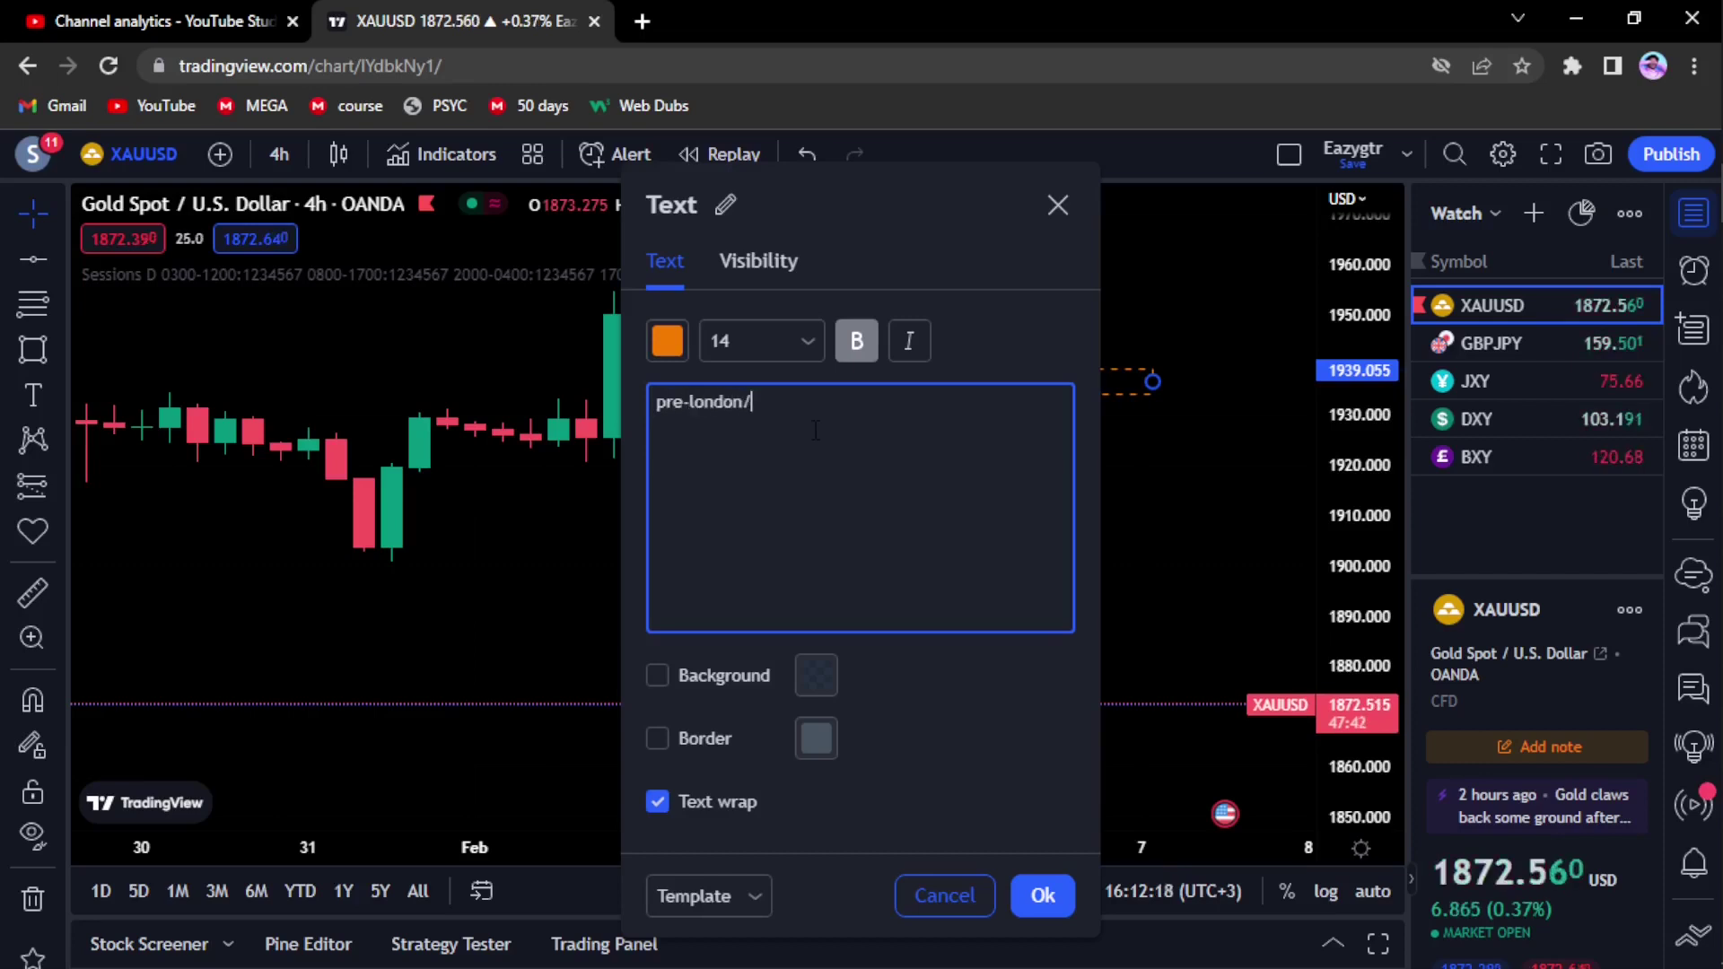
type("ondo")
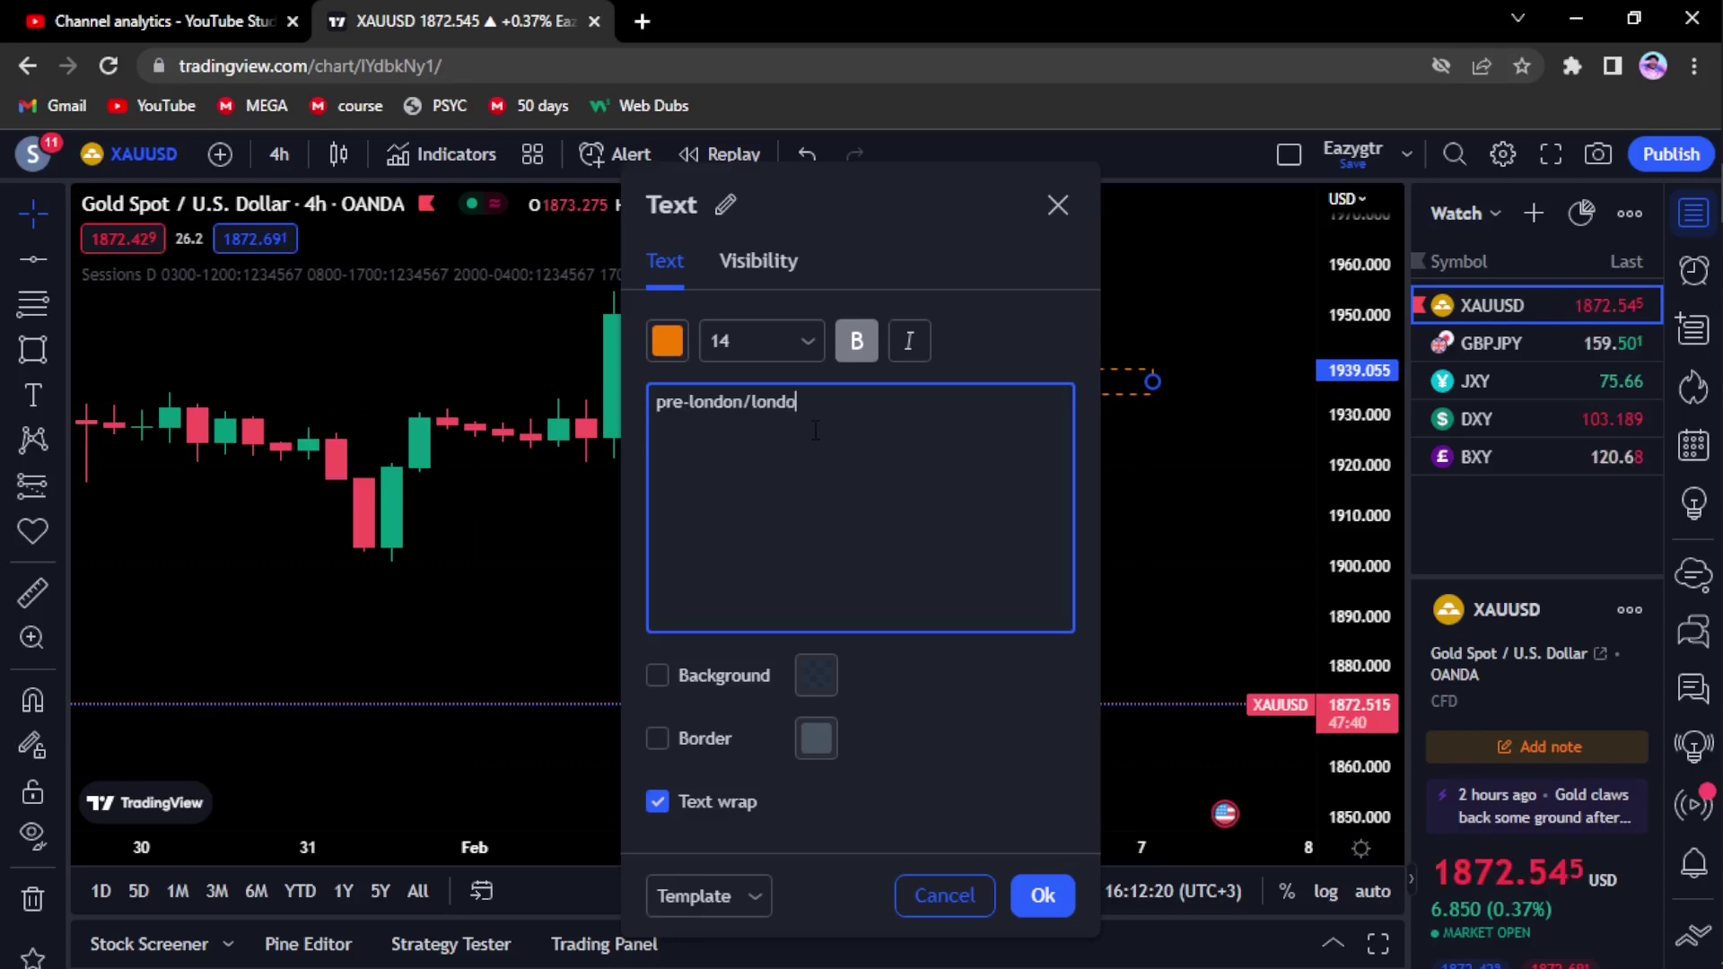
type("n session")
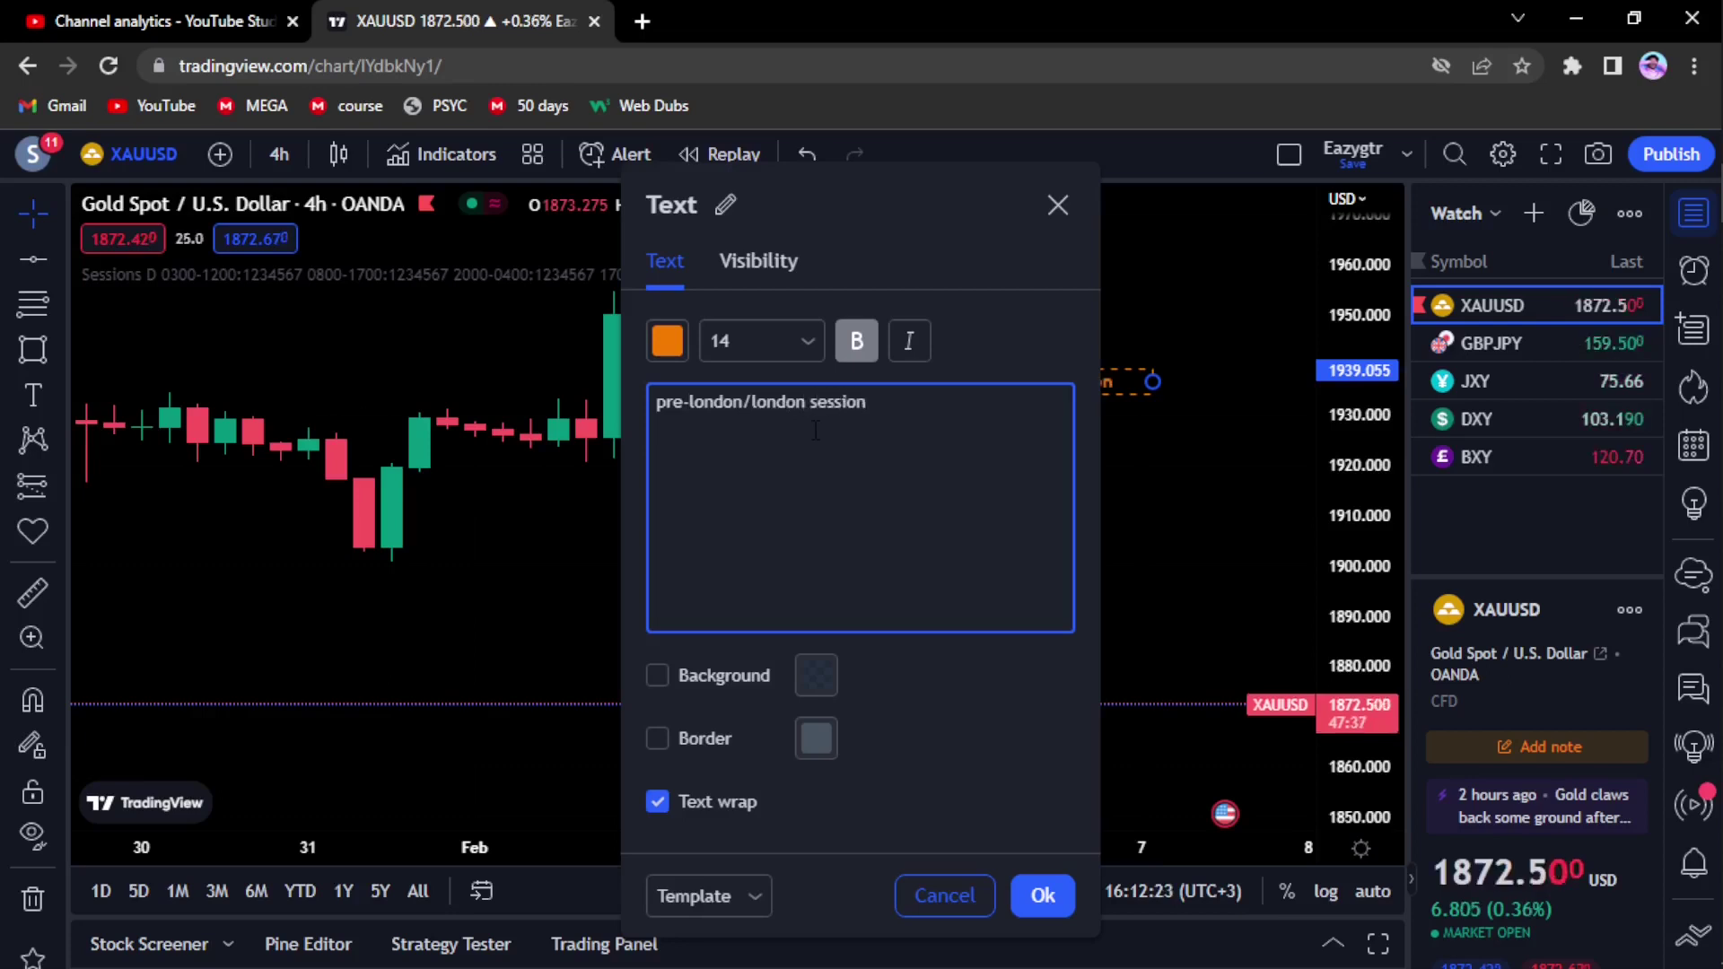
key("Return")
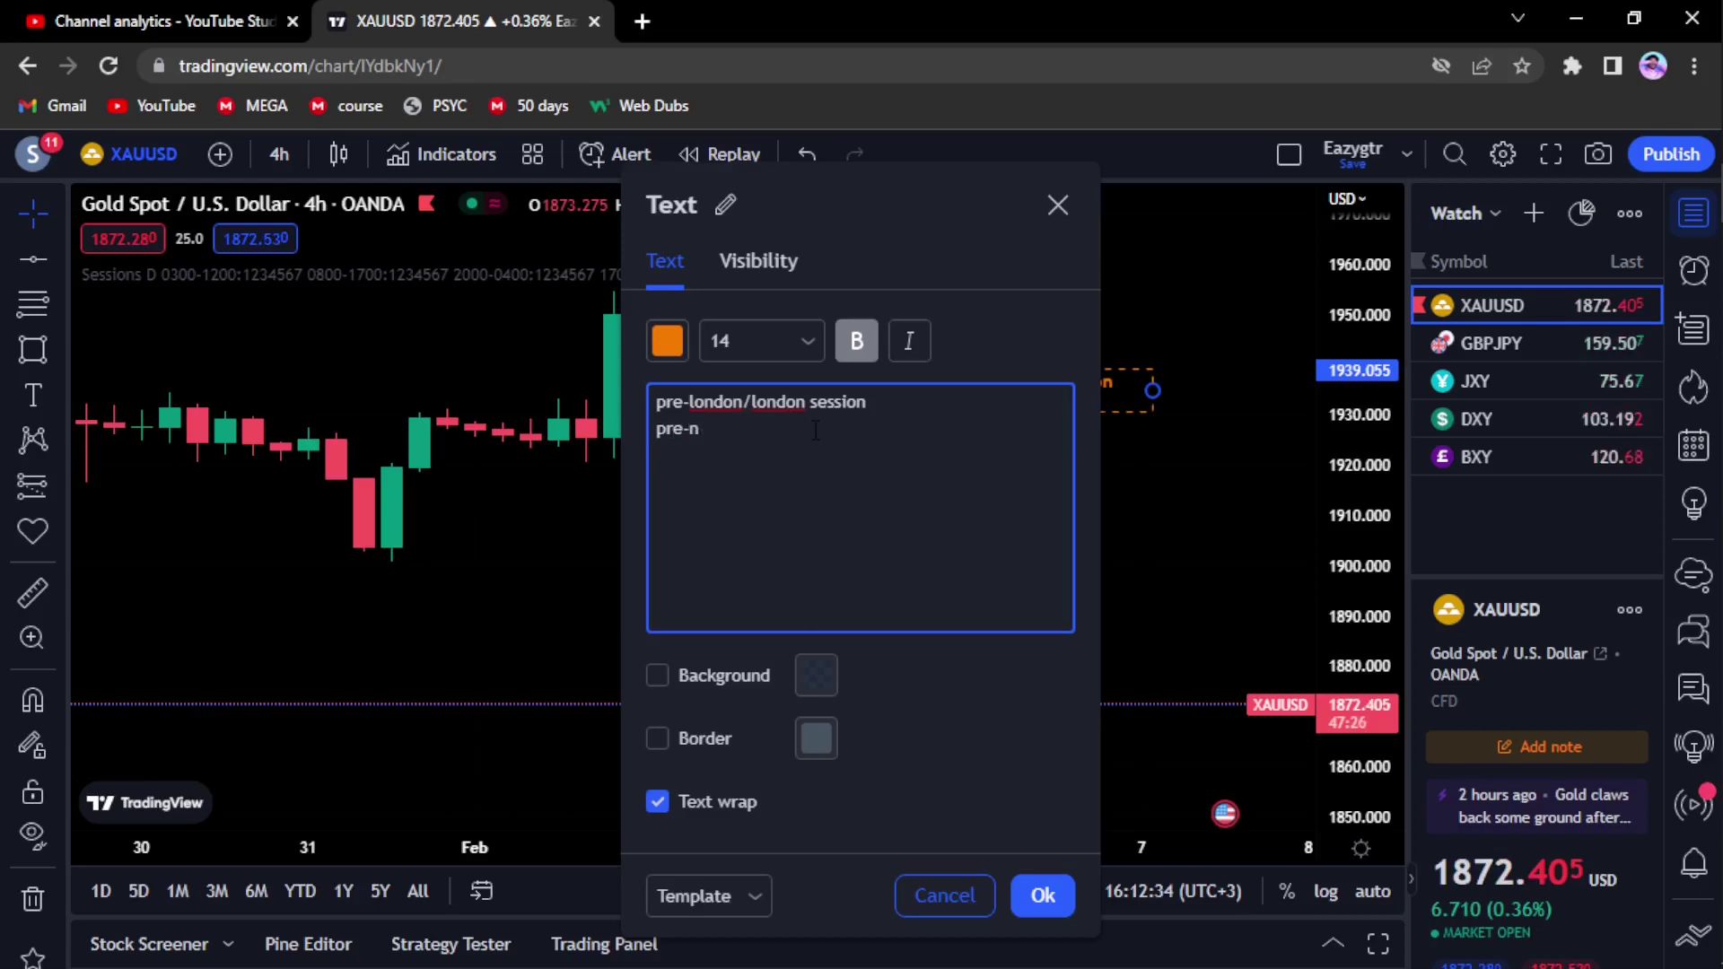
Add the lines 'pre-new york/new york session' and 'NYSE open' and apply the note.
type("y")
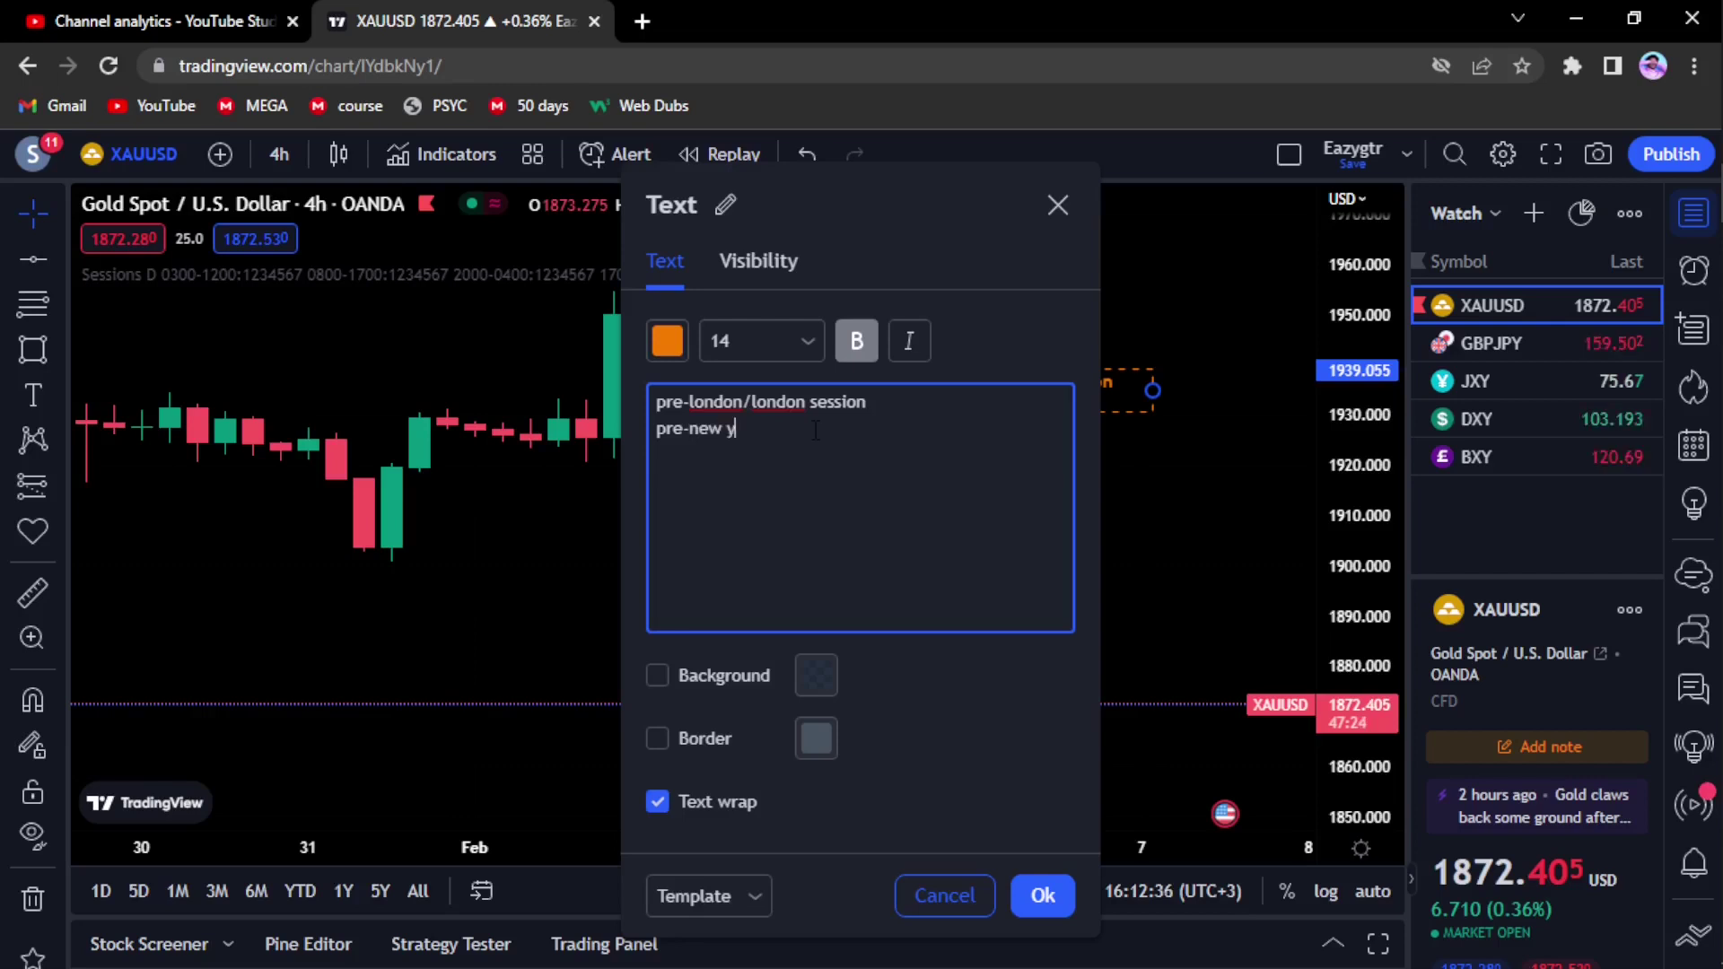
type("ork")
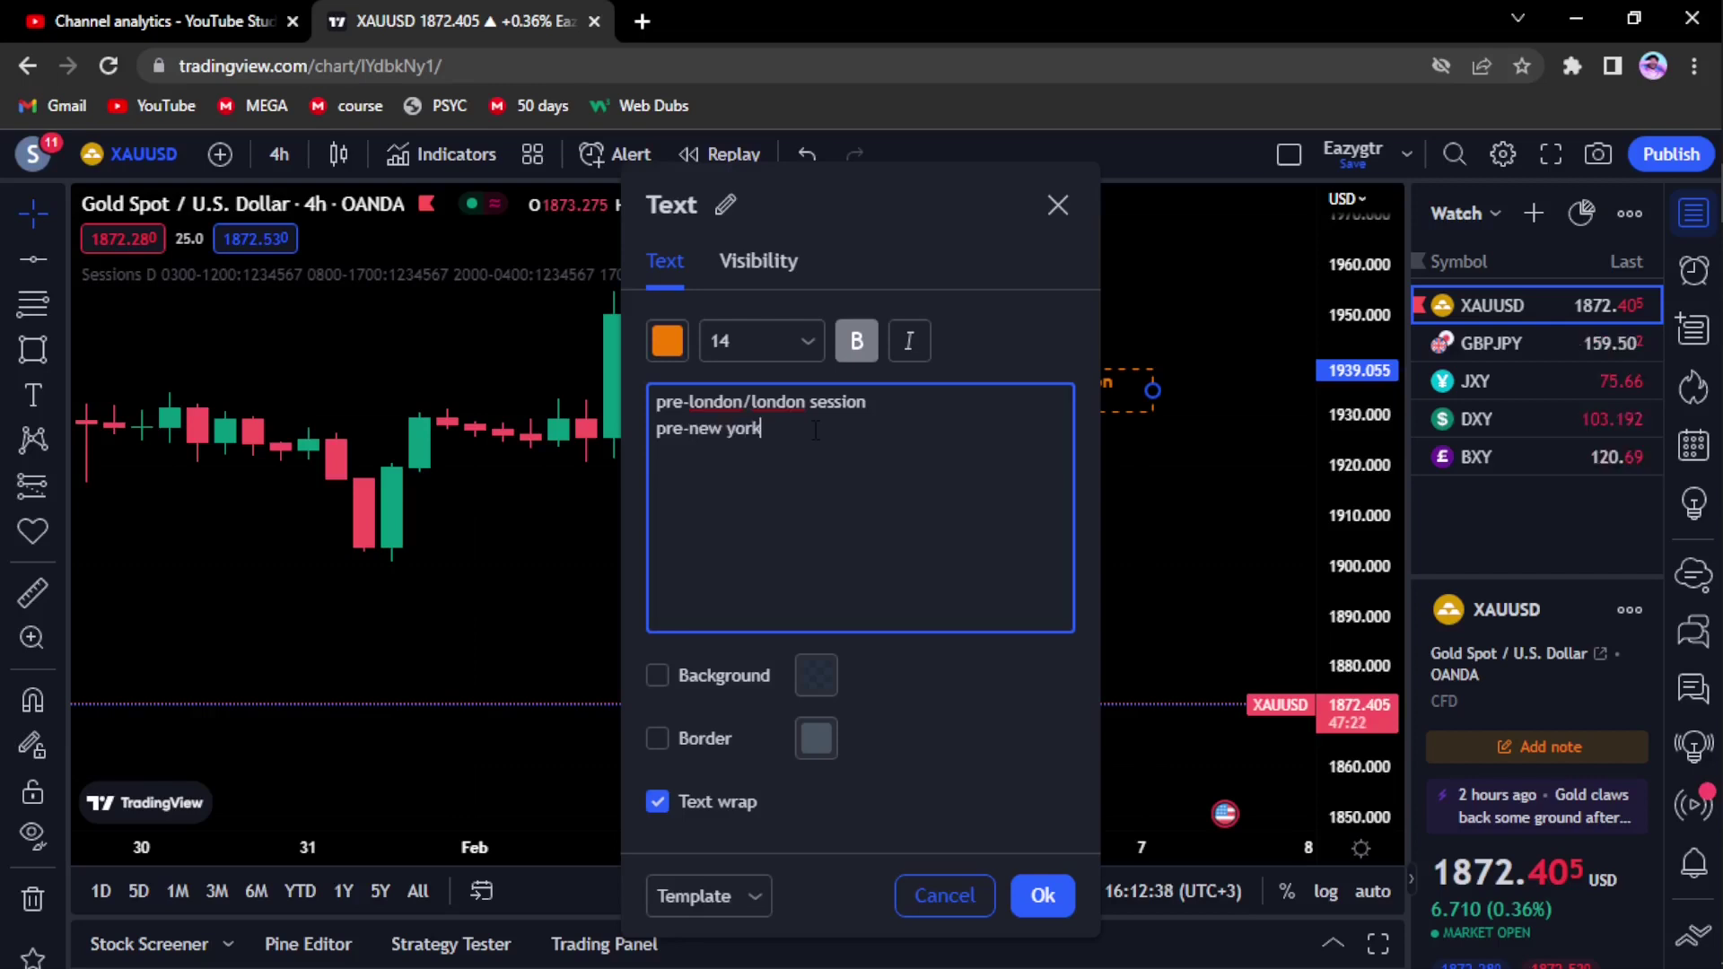
type("/new")
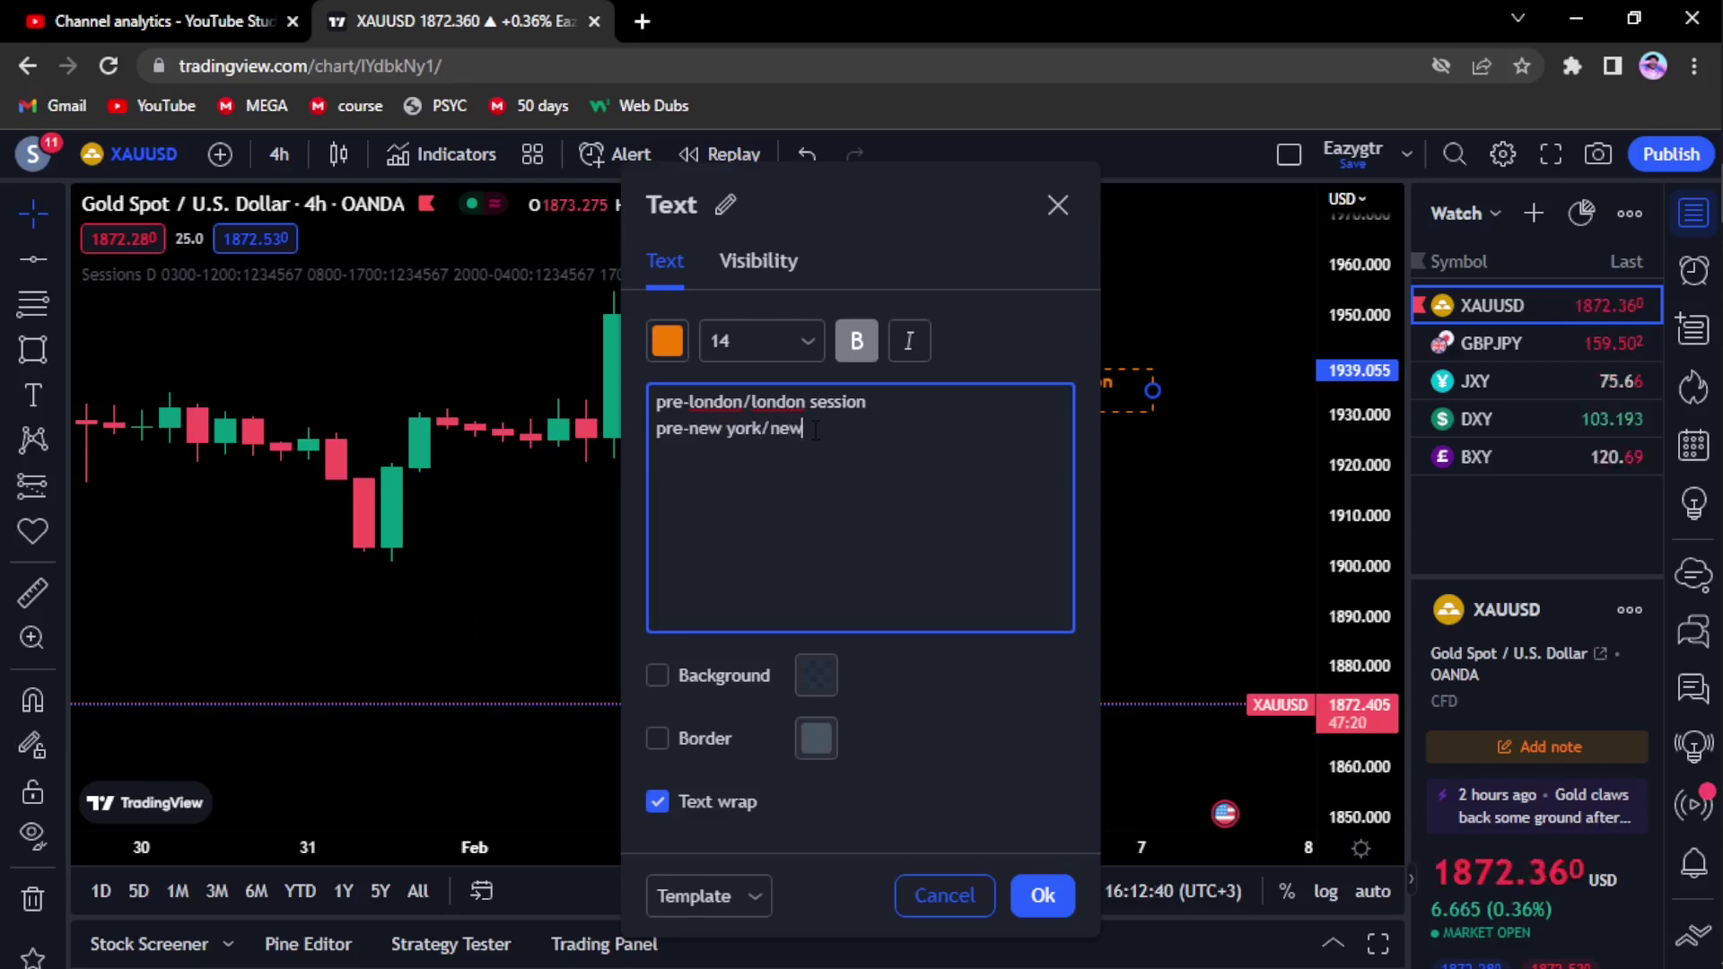
type(" york")
key("Return")
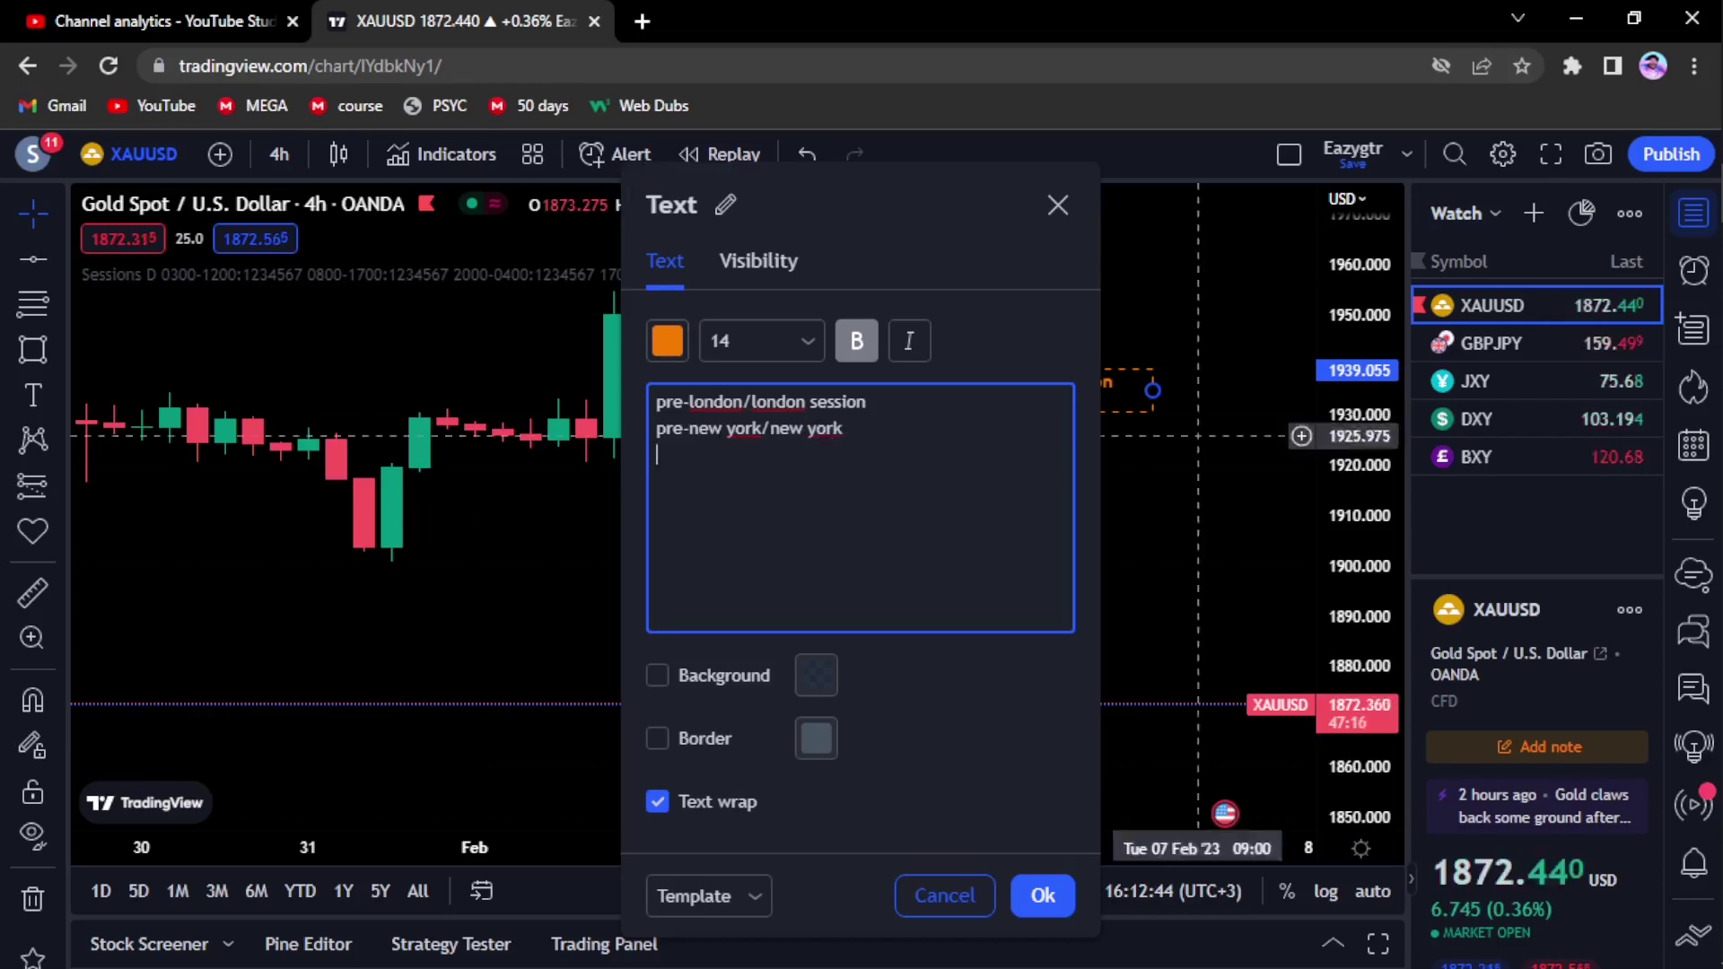
key("ctrl+a")
left_click(913, 434)
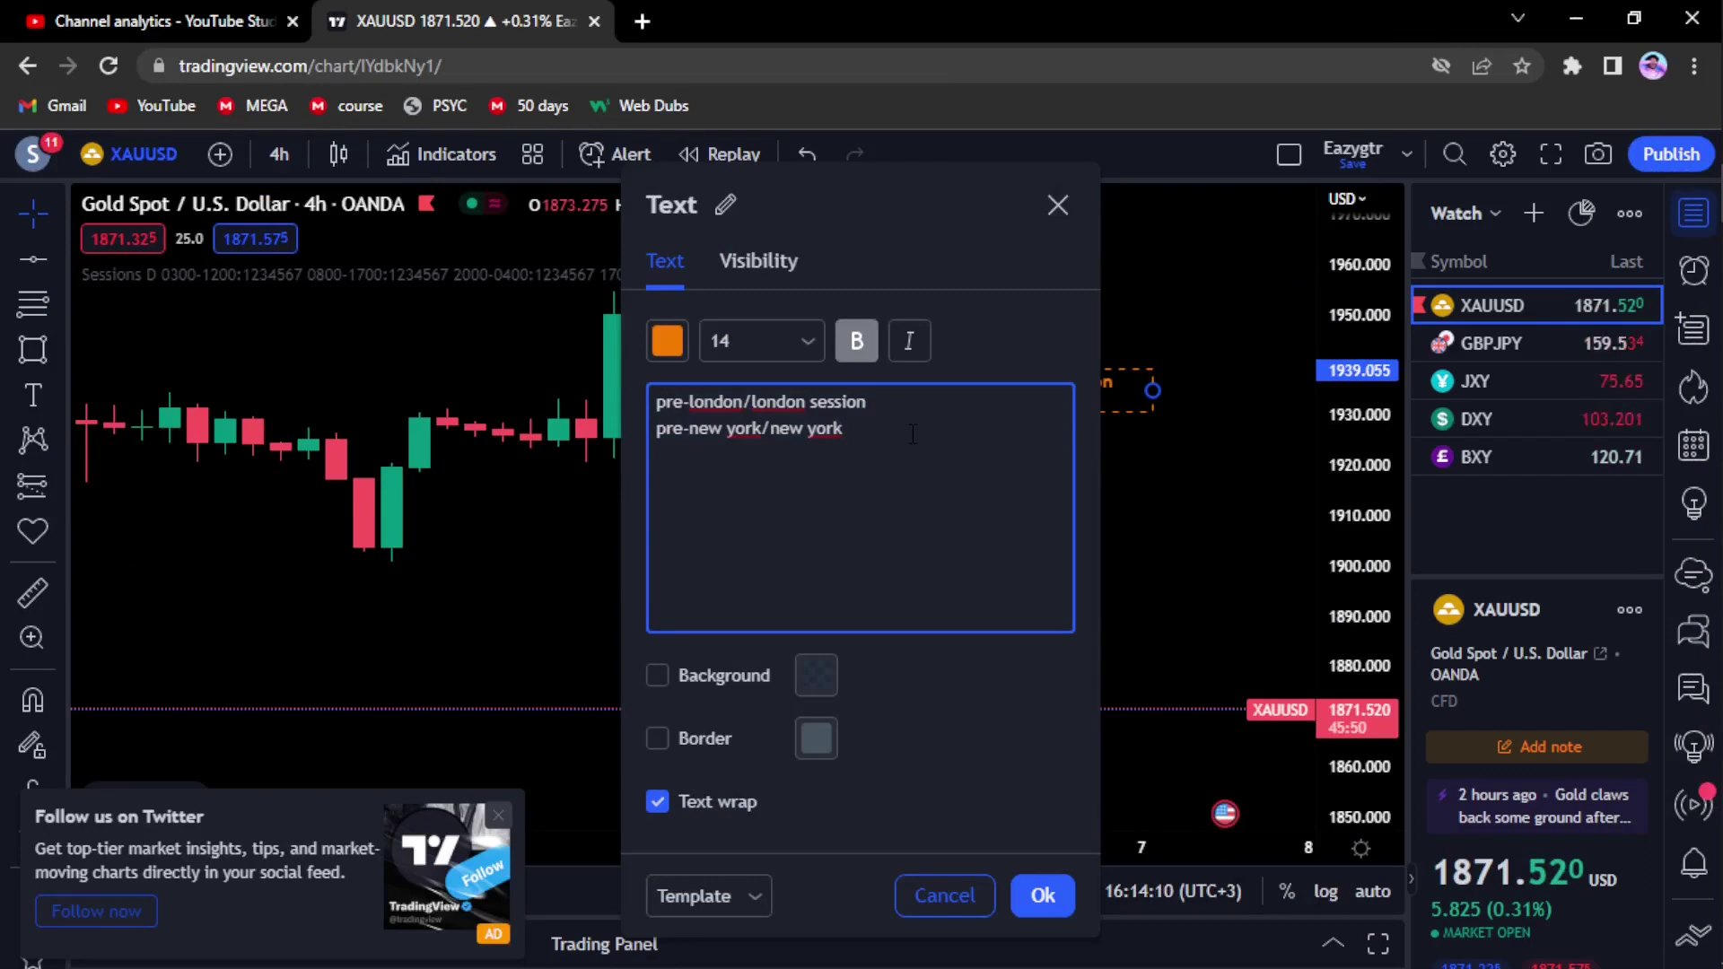
type("session")
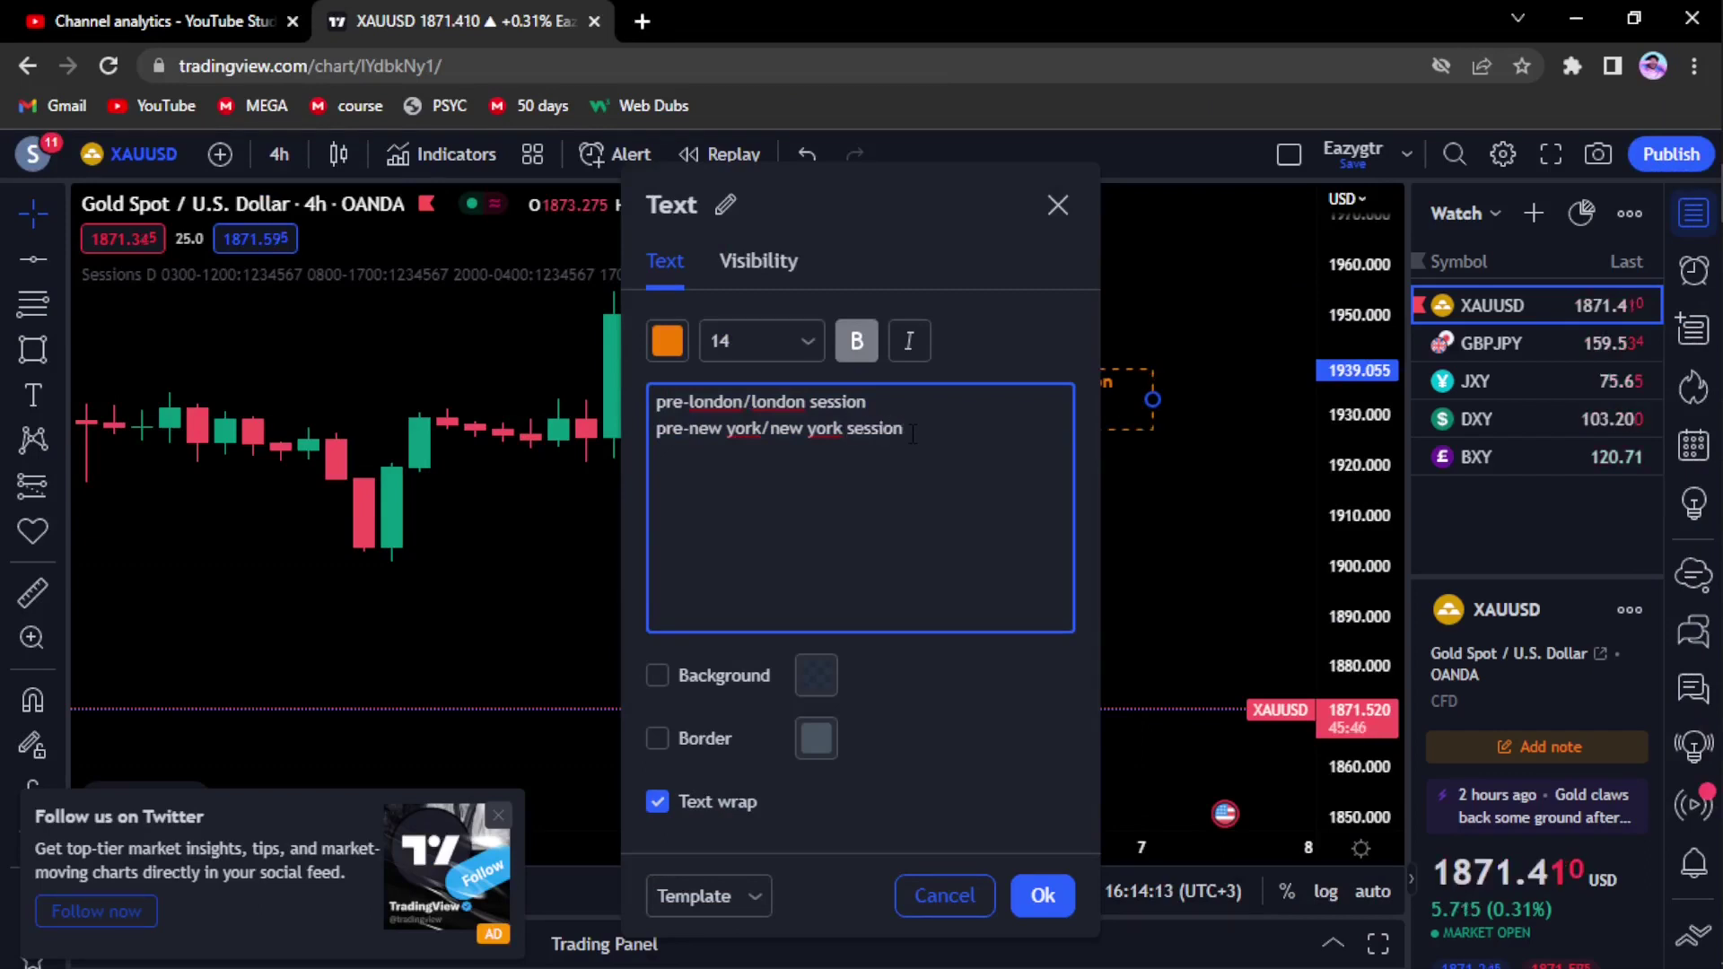
key("Return")
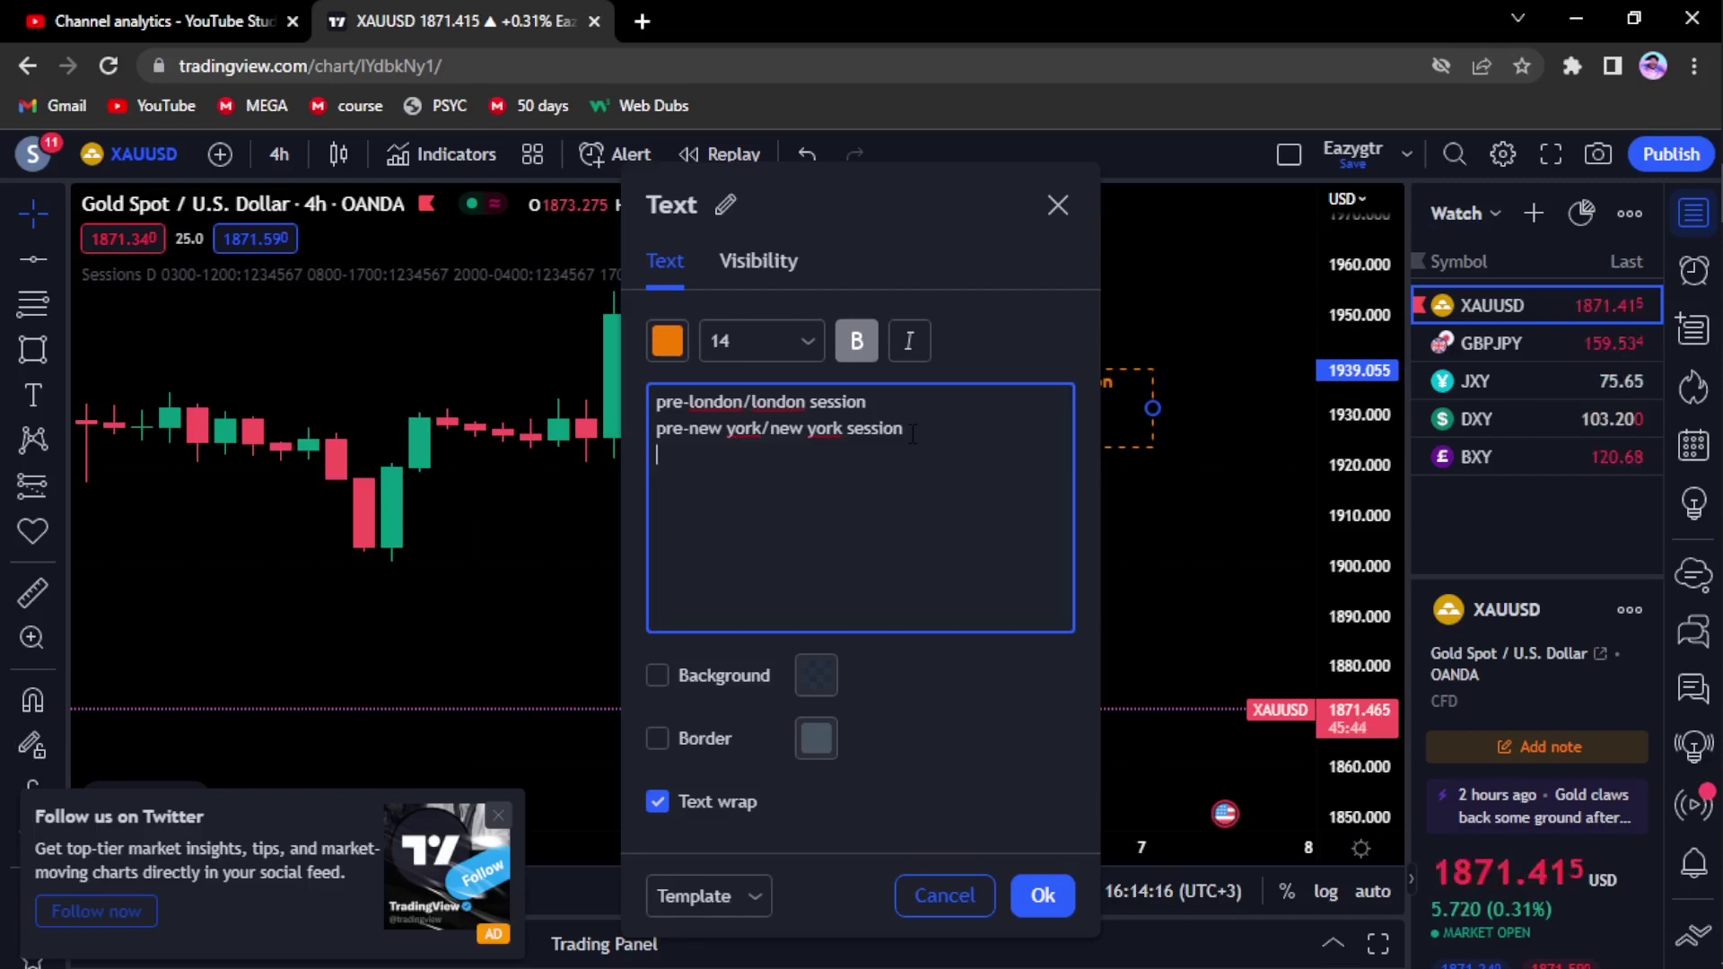
type("NYSE ")
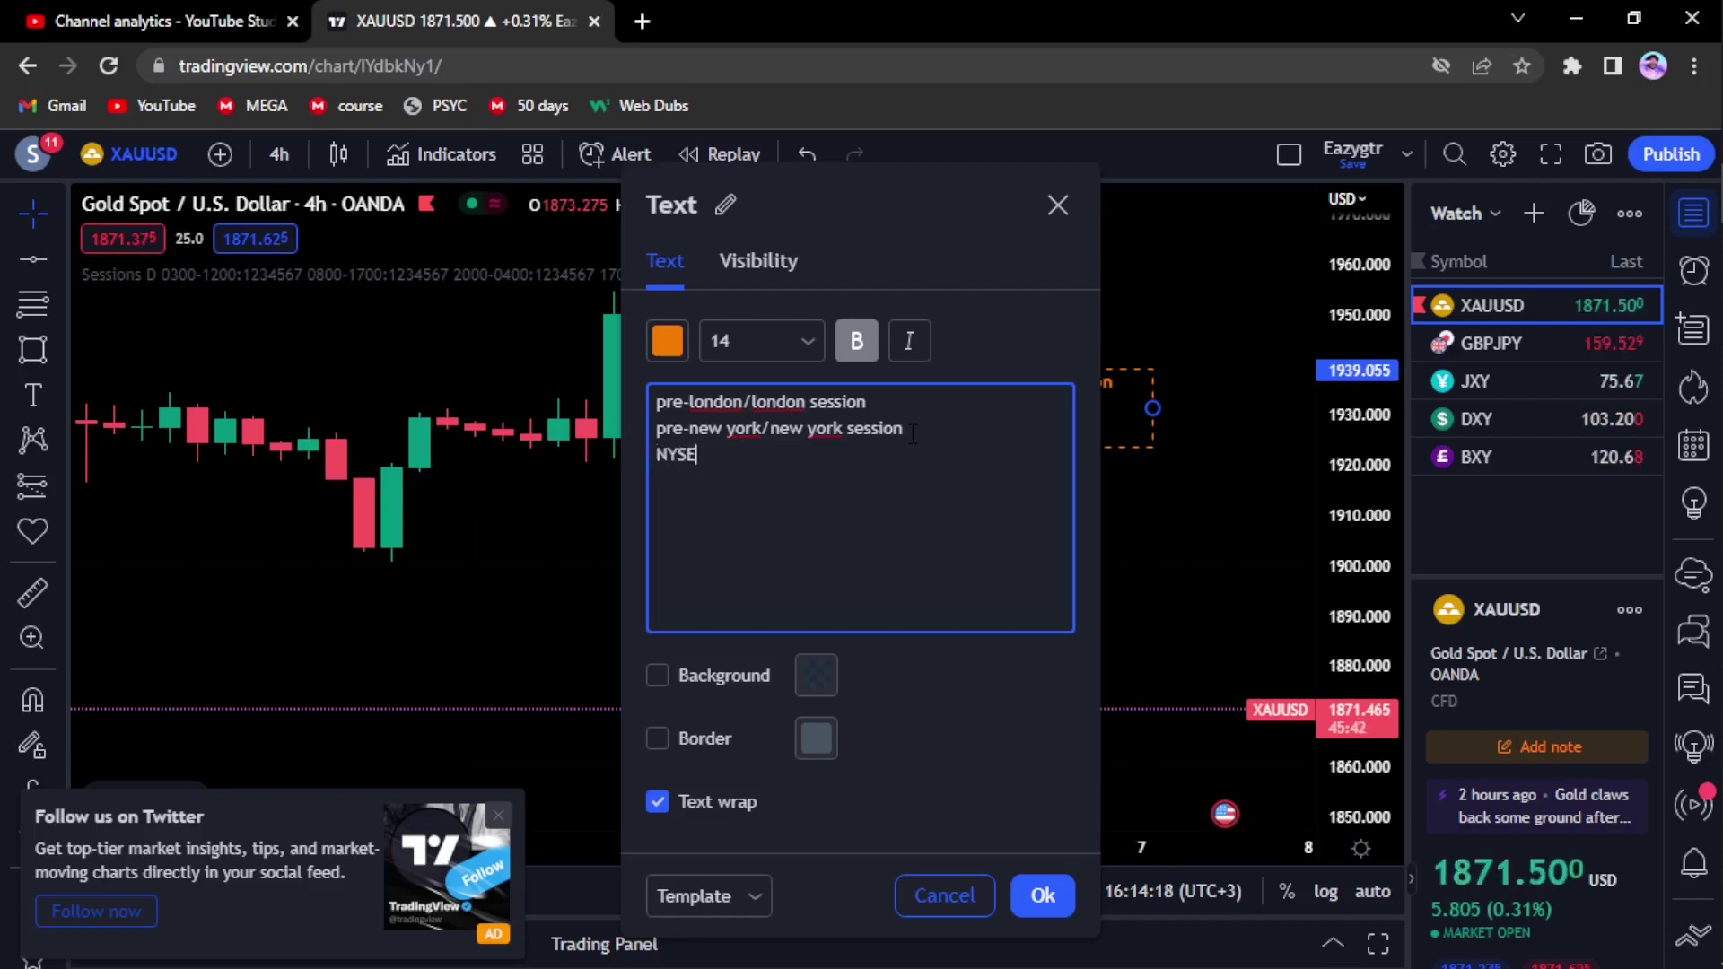
type("open")
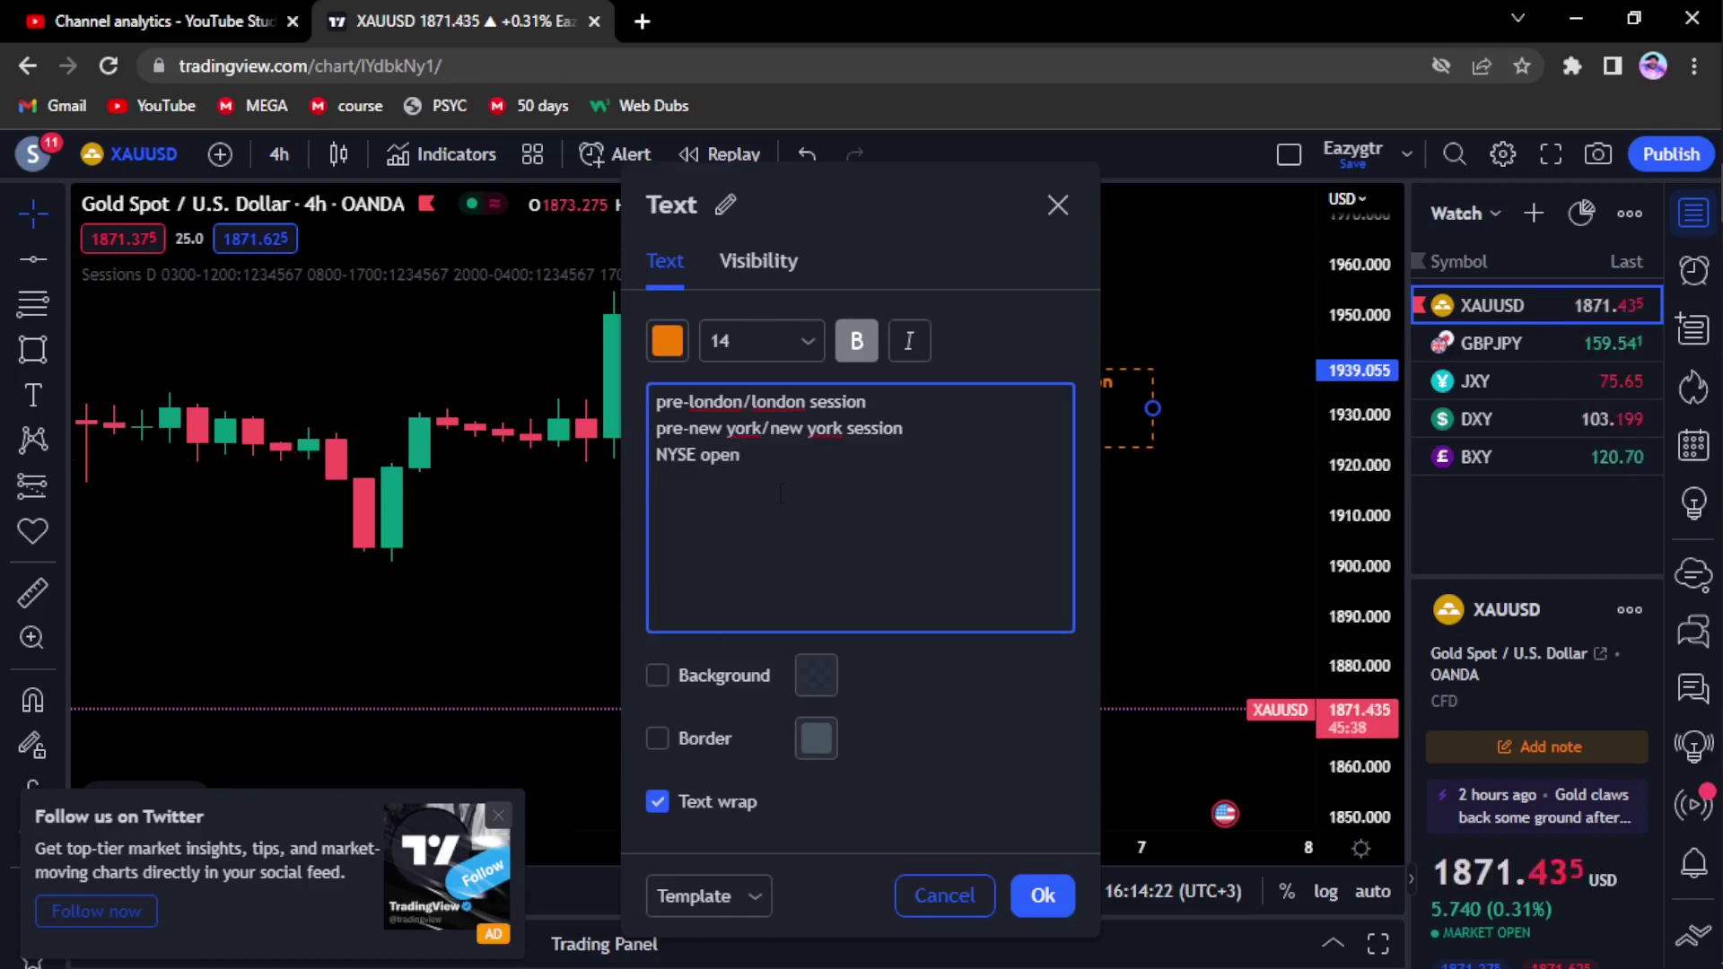
left_click(501, 818)
Close the Twitter promotion and ad-free offer, then zoom and pan to the recent candles.
left_click(501, 819)
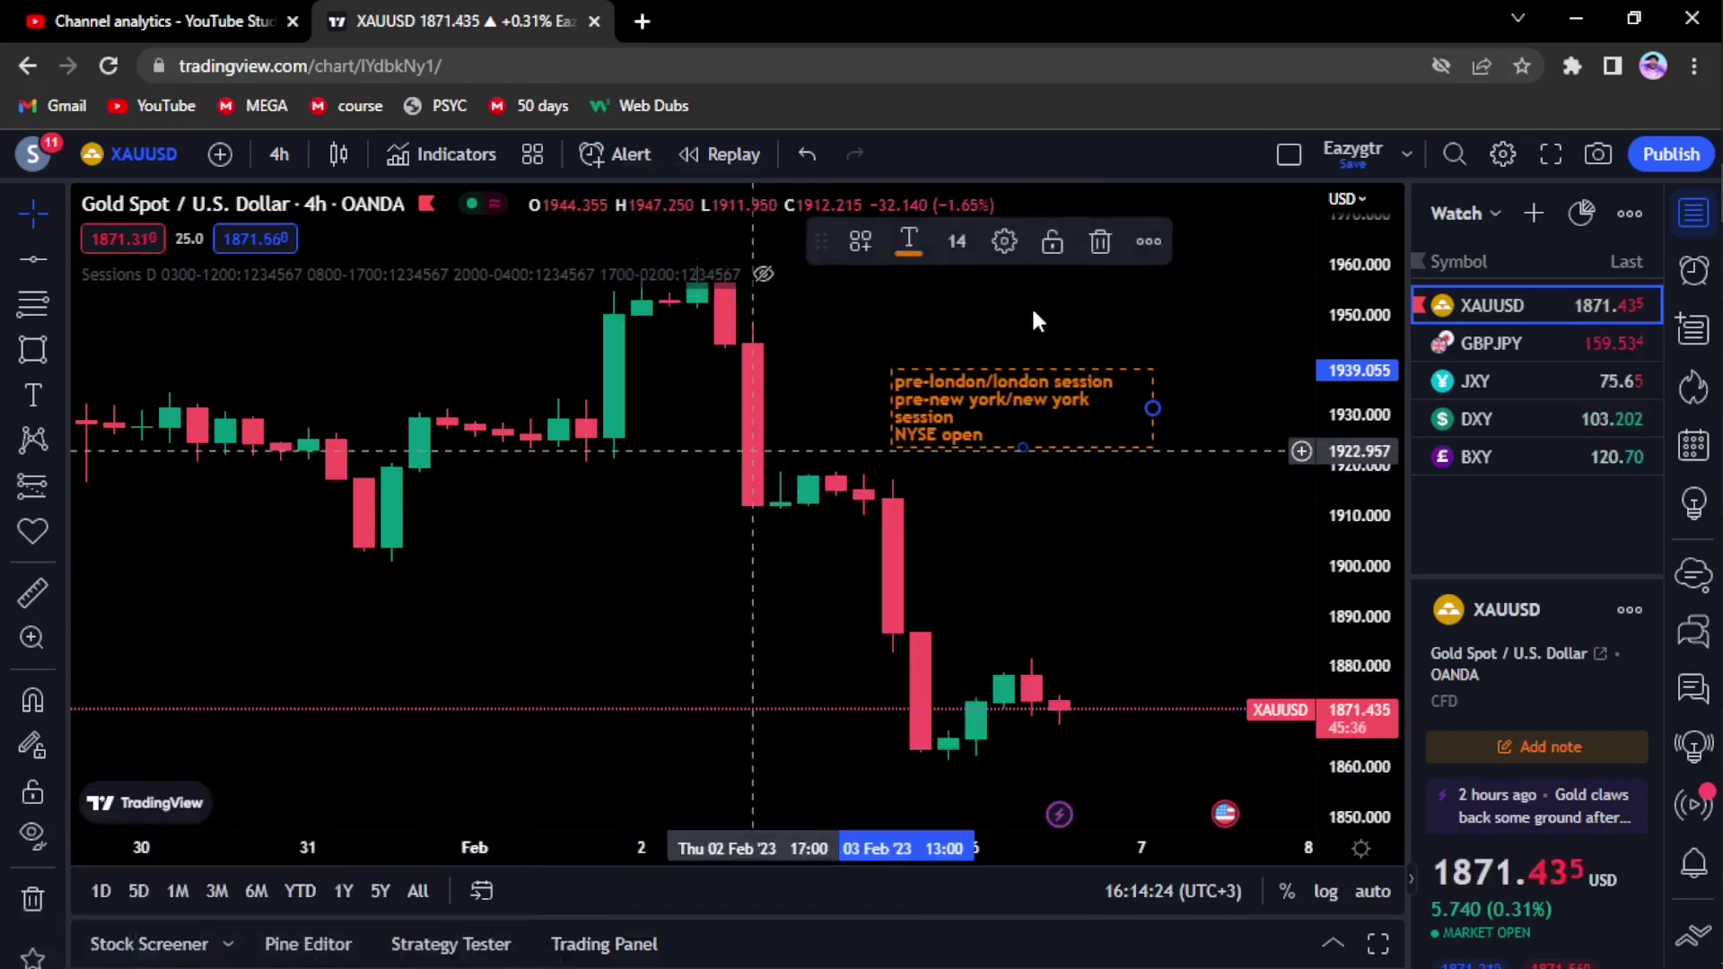
left_click(1198, 173)
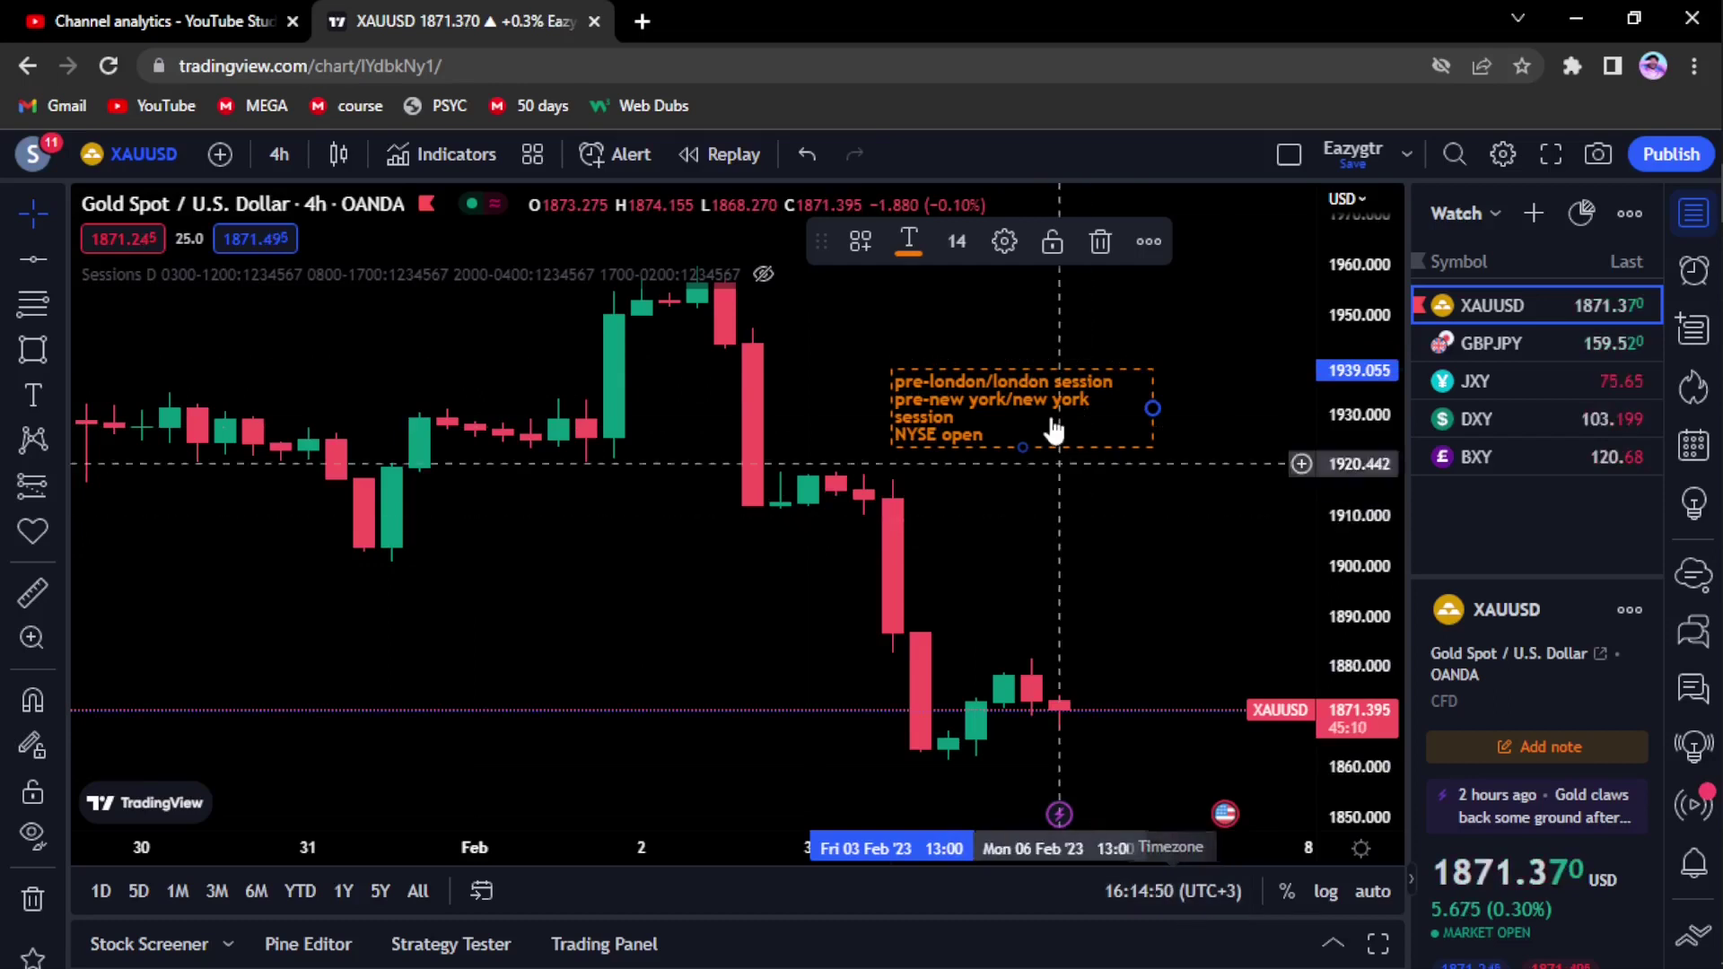
scroll(1089, 529, "up", 3)
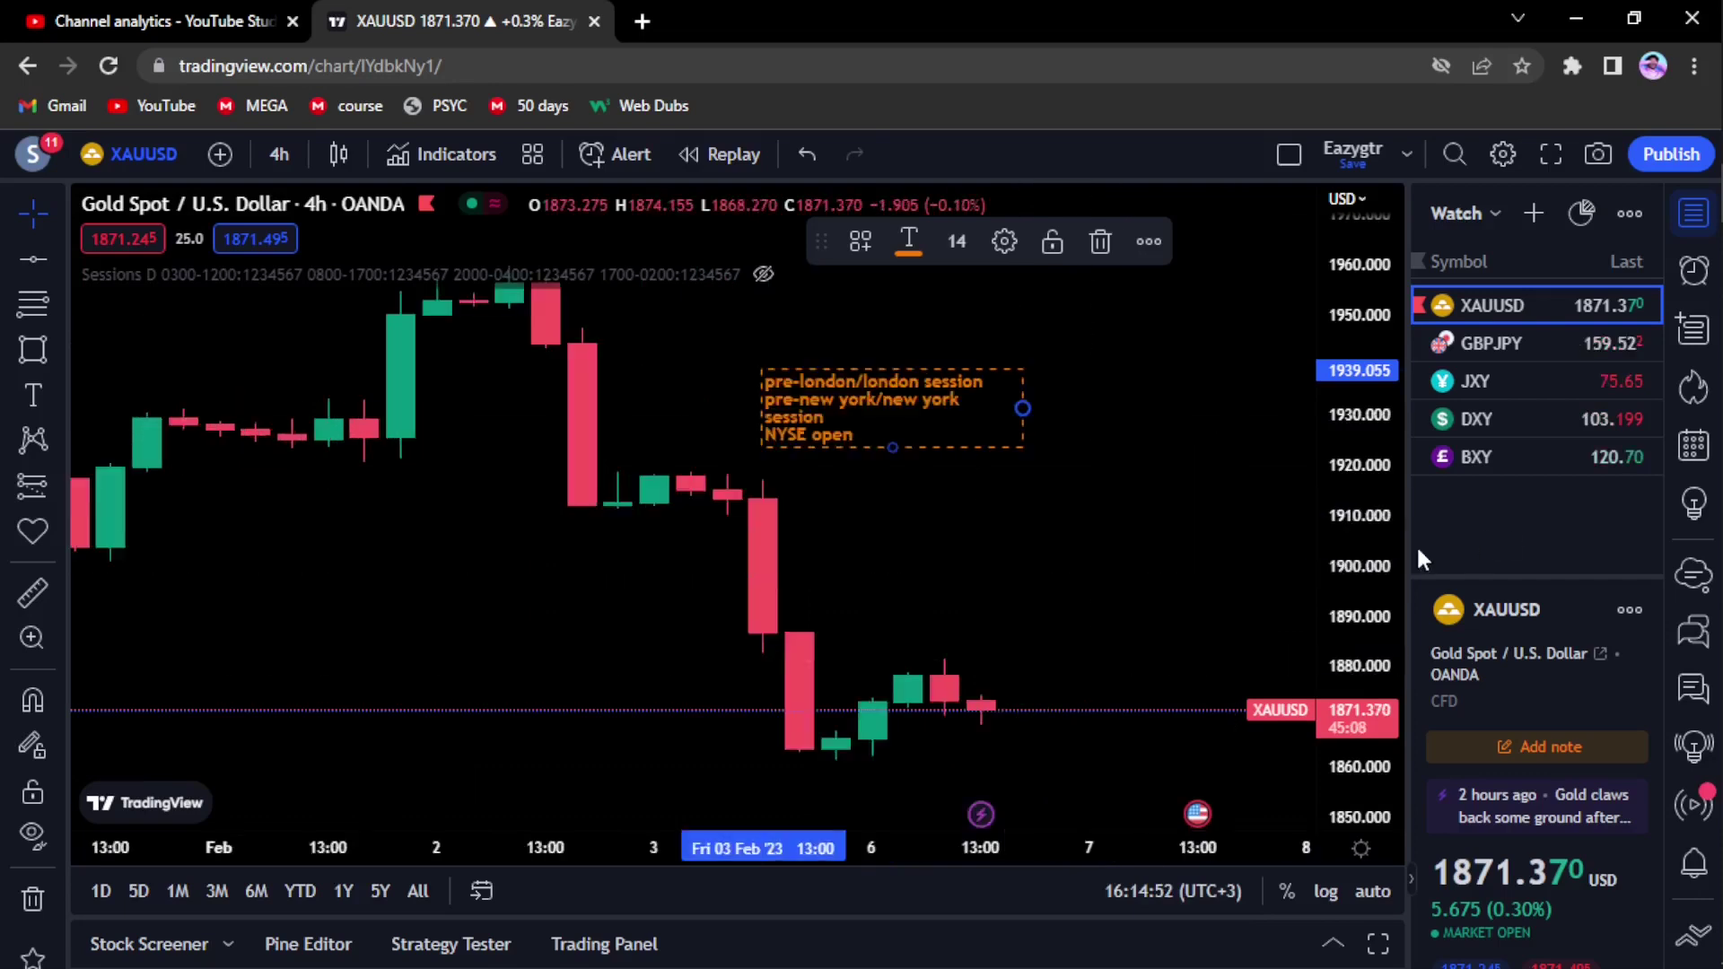
left_click_drag(980, 426, 957, 425)
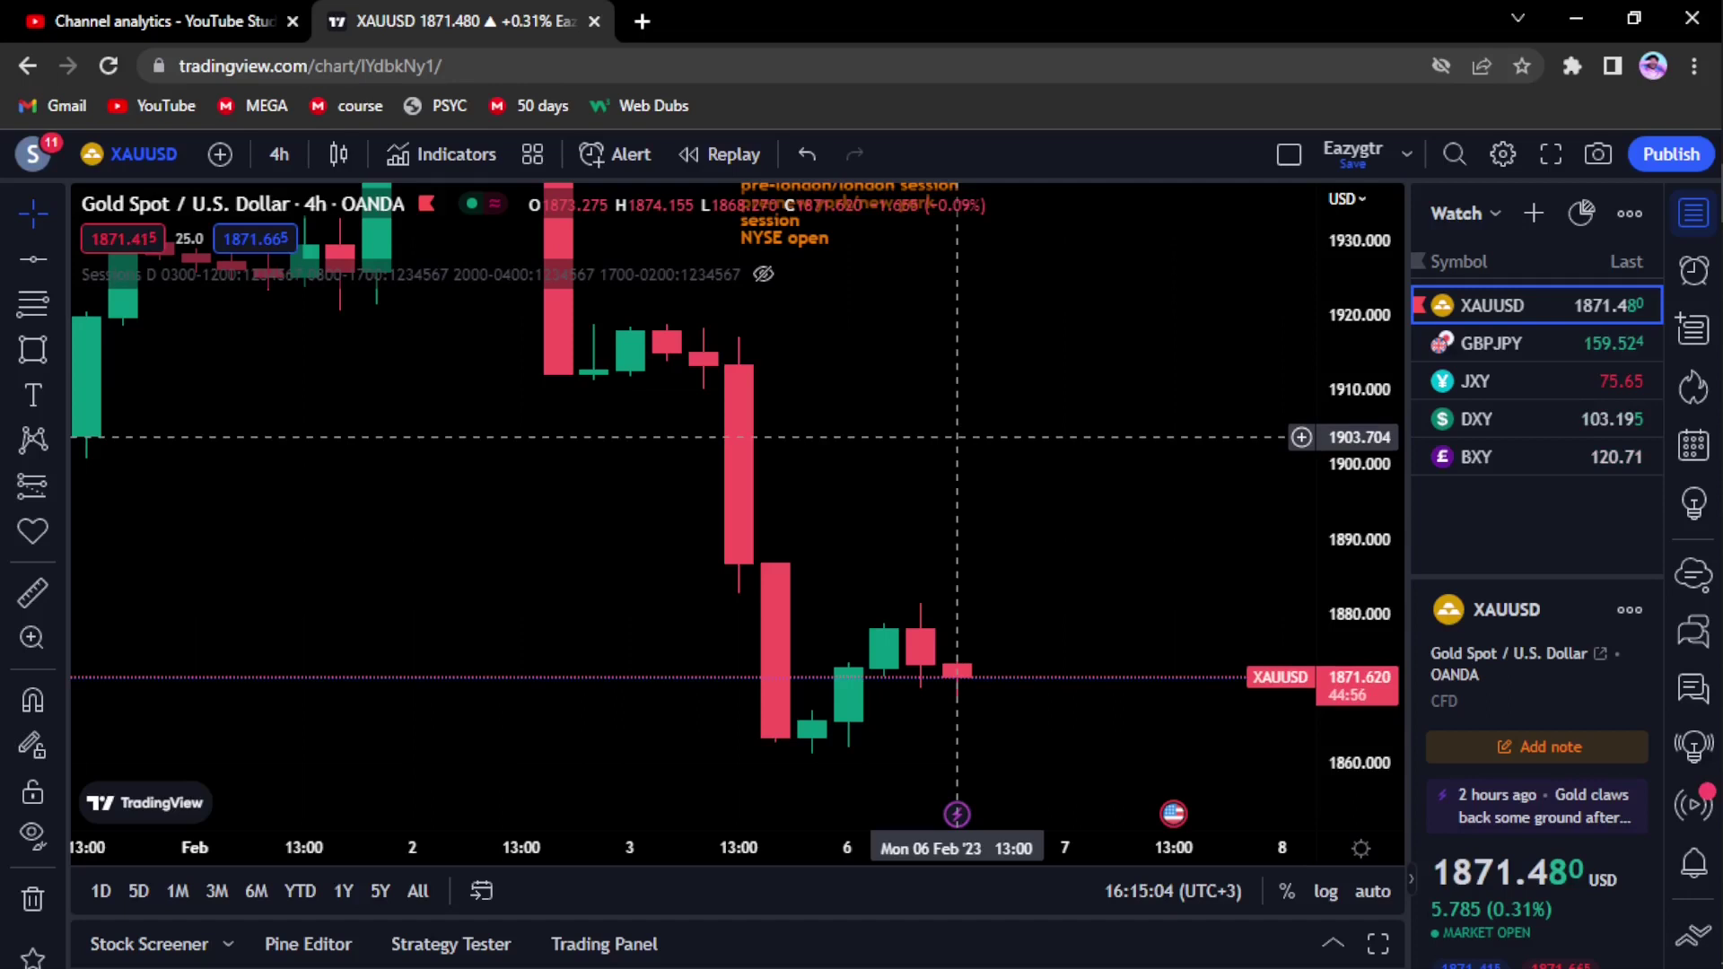
left_click_drag(957, 437, 906, 303)
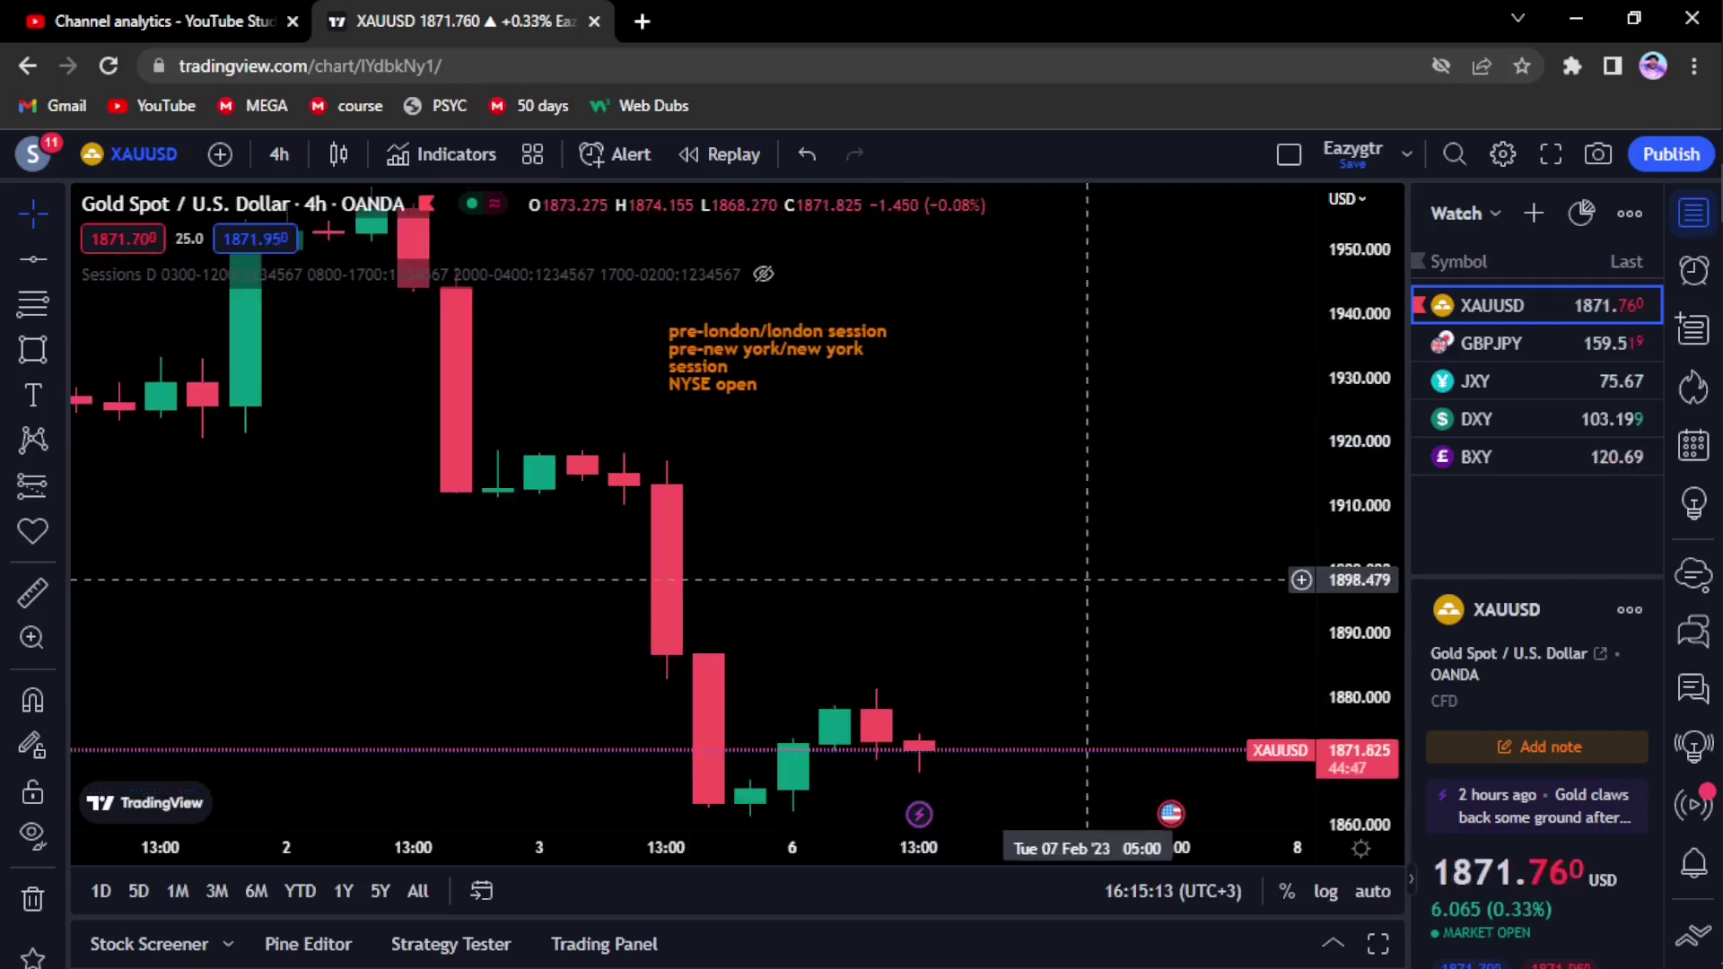
scroll(1087, 579, "down", 3)
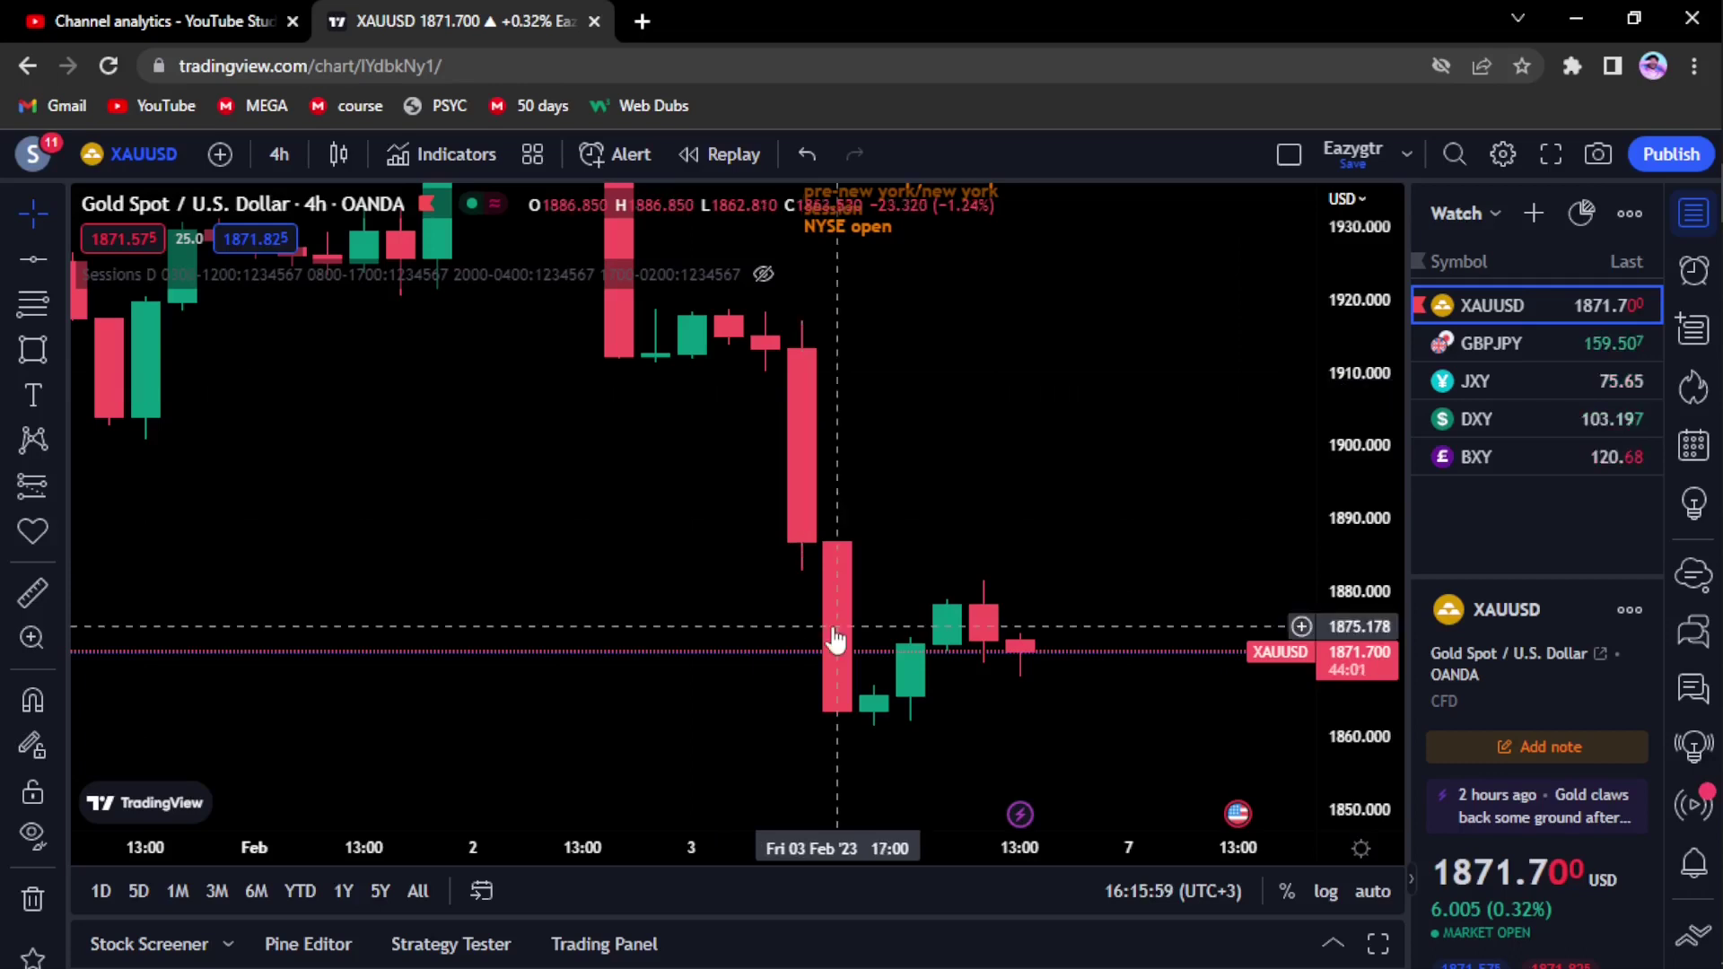
Draw a thin zone rectangle at 1862 and a horizontal line at 1862.349.
left_click(33, 350)
left_click(437, 716)
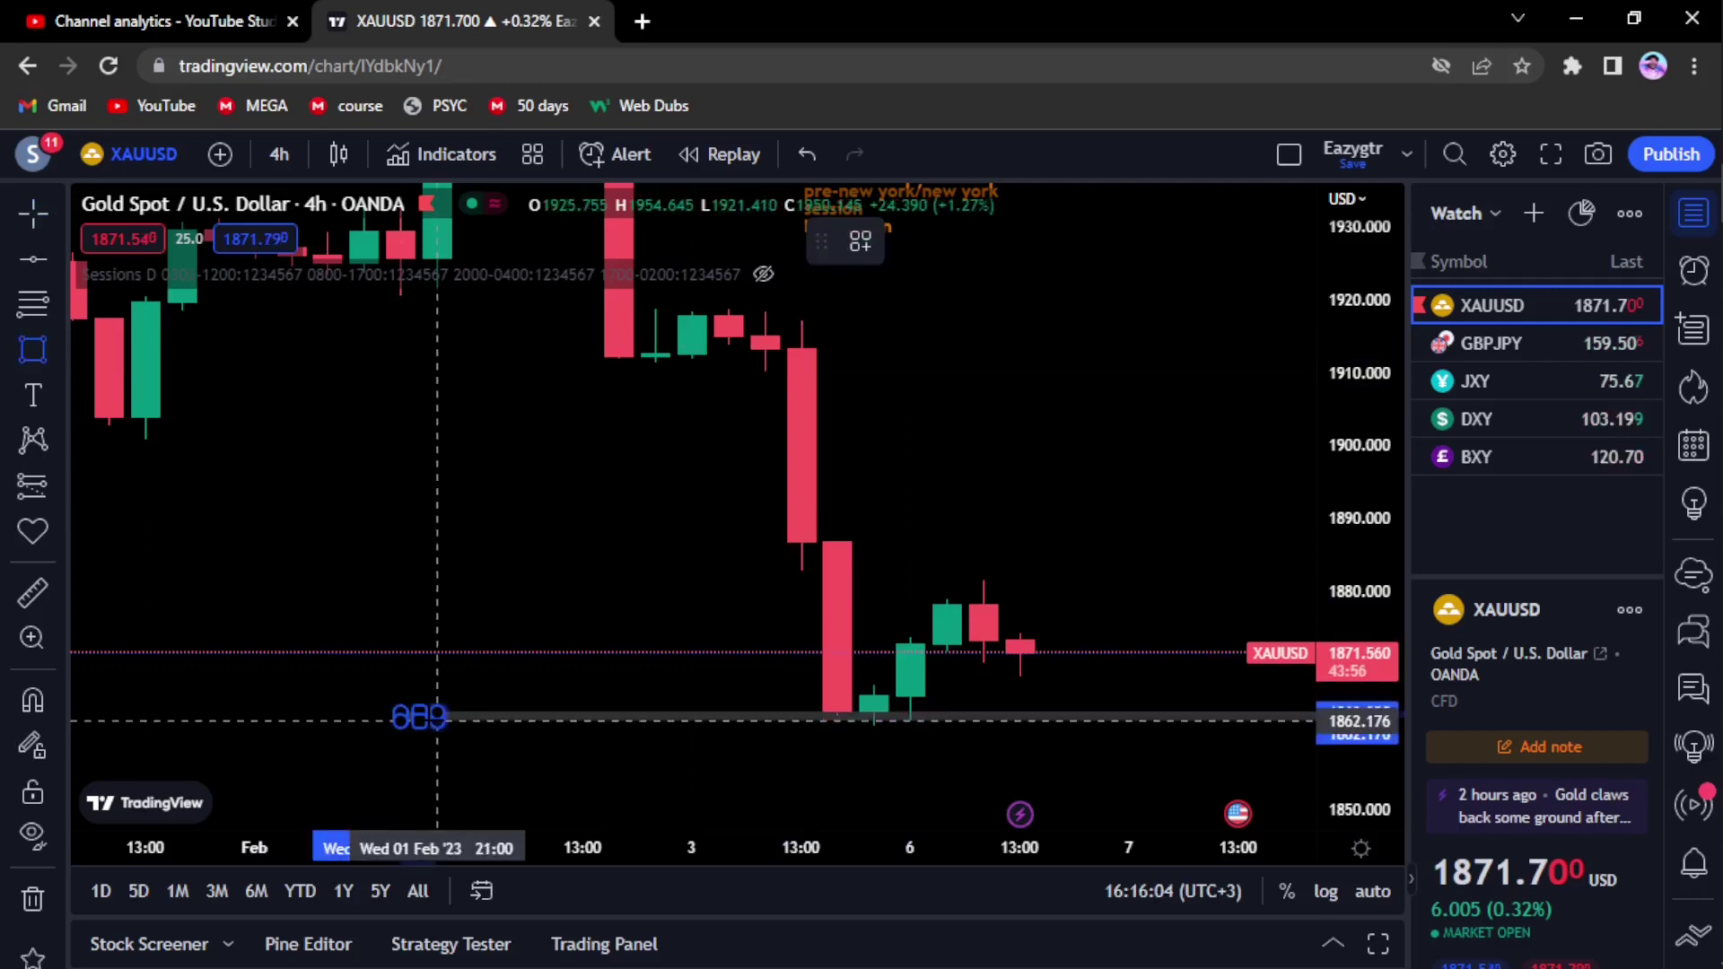
left_click(437, 716)
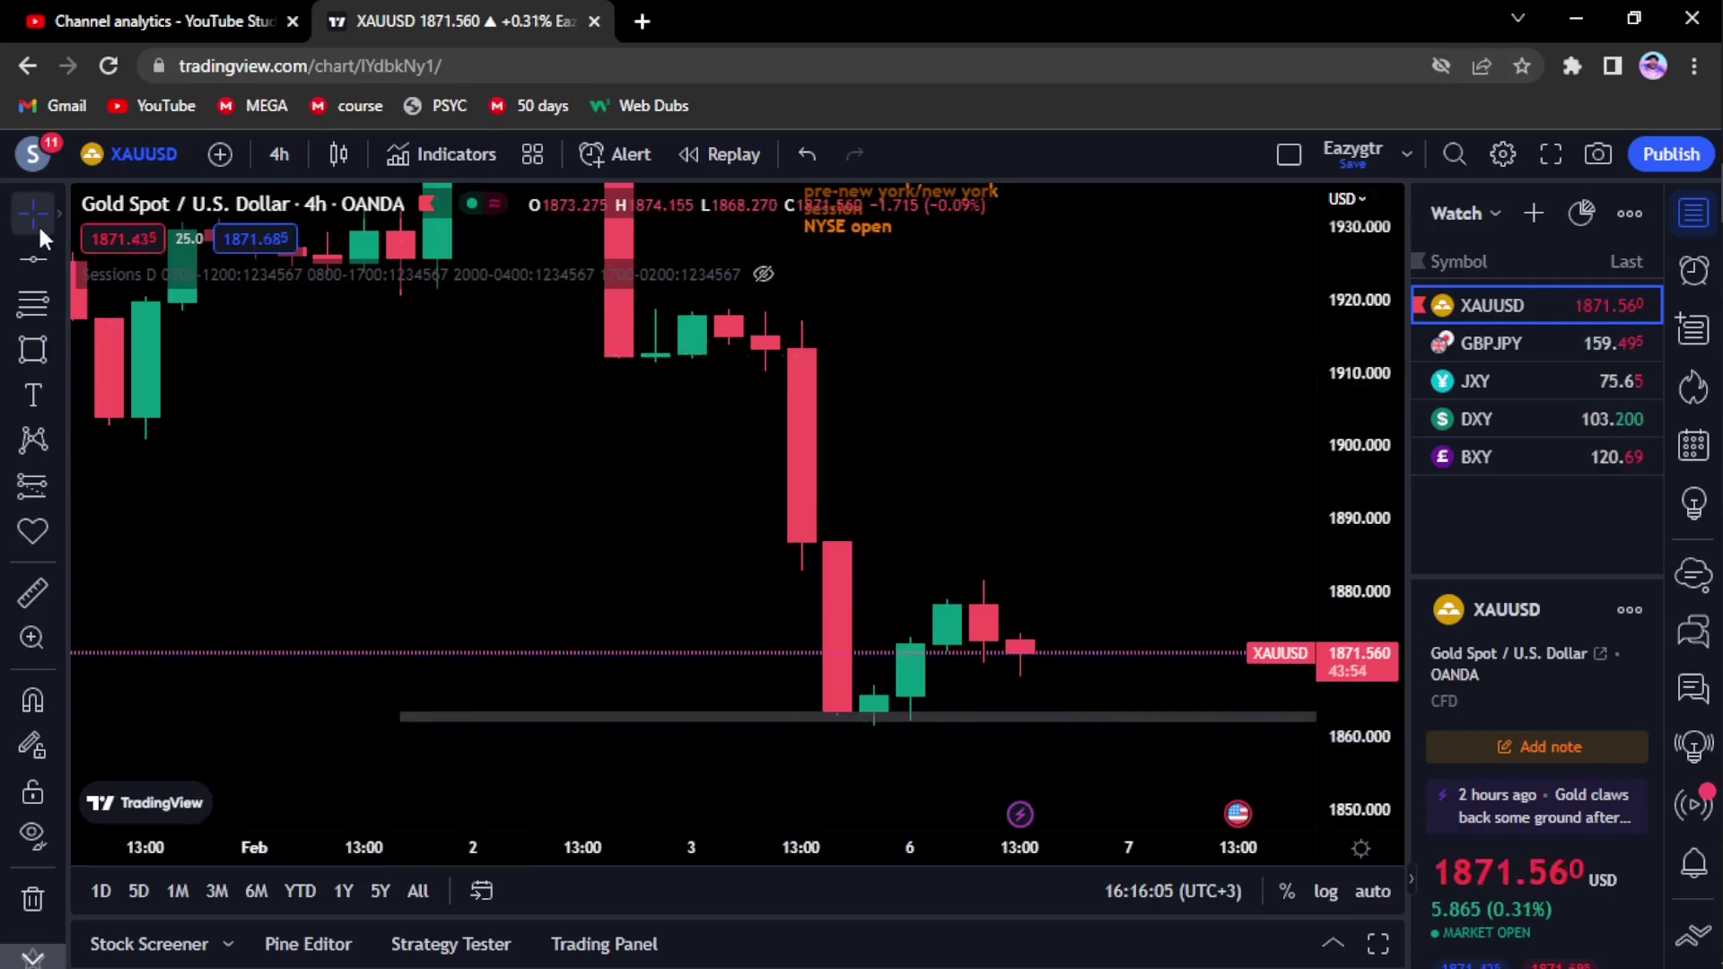
left_click(34, 259)
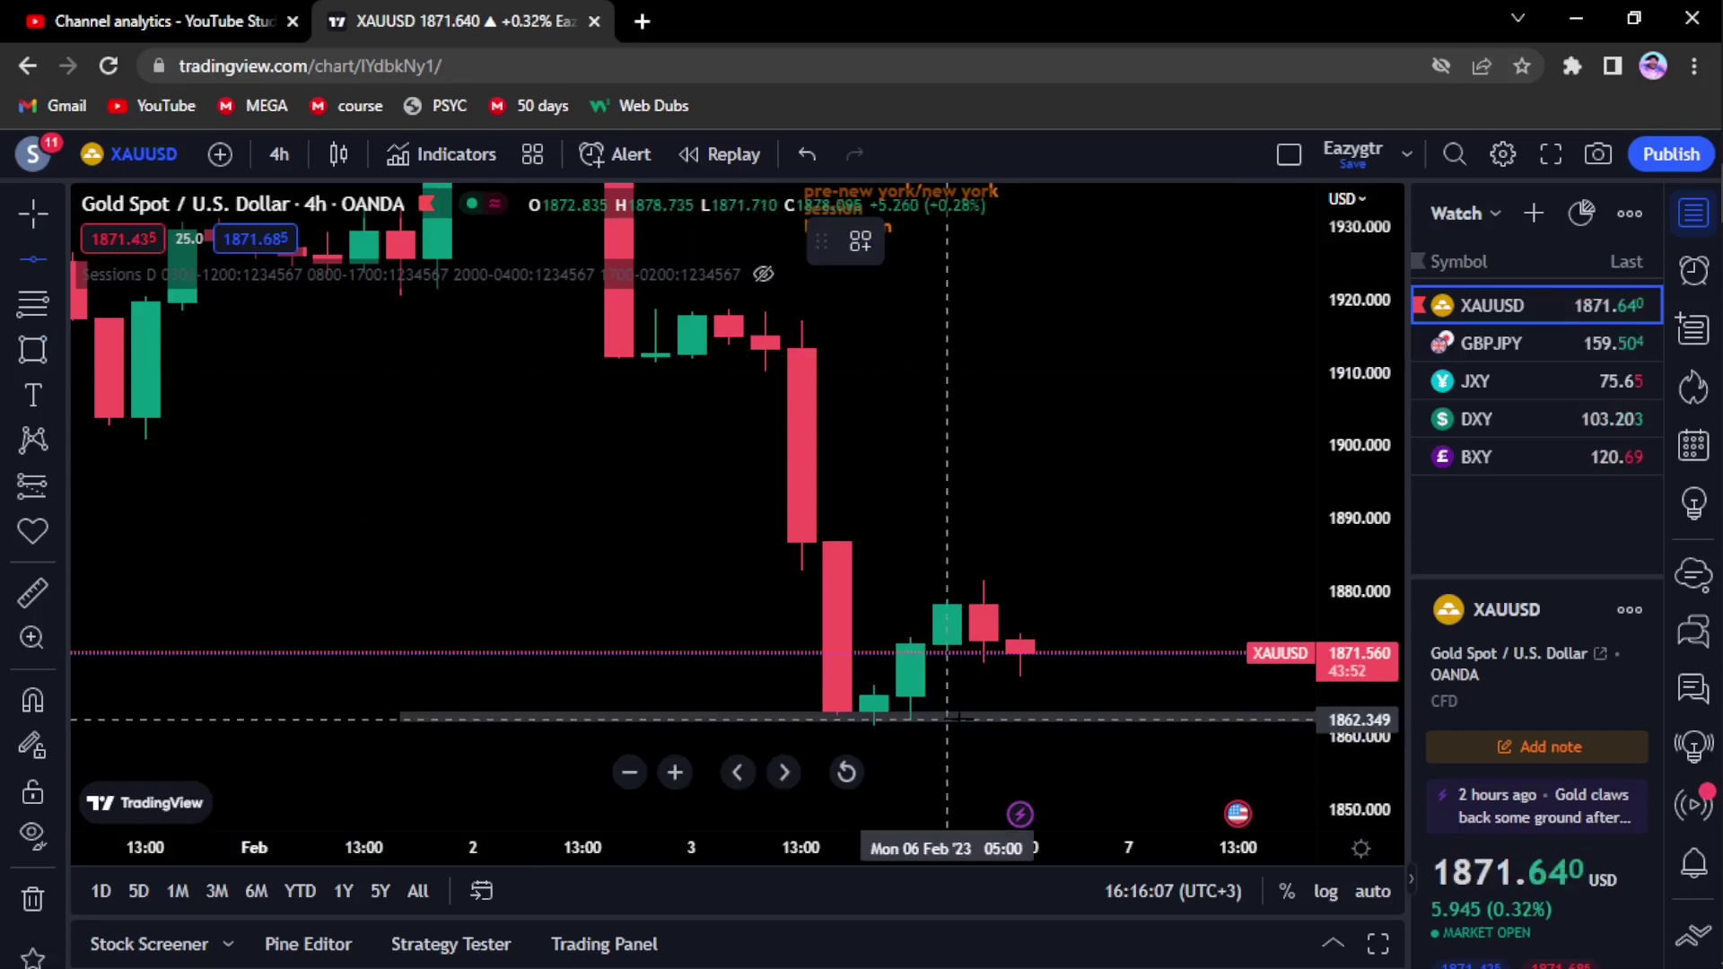
left_click(947, 718)
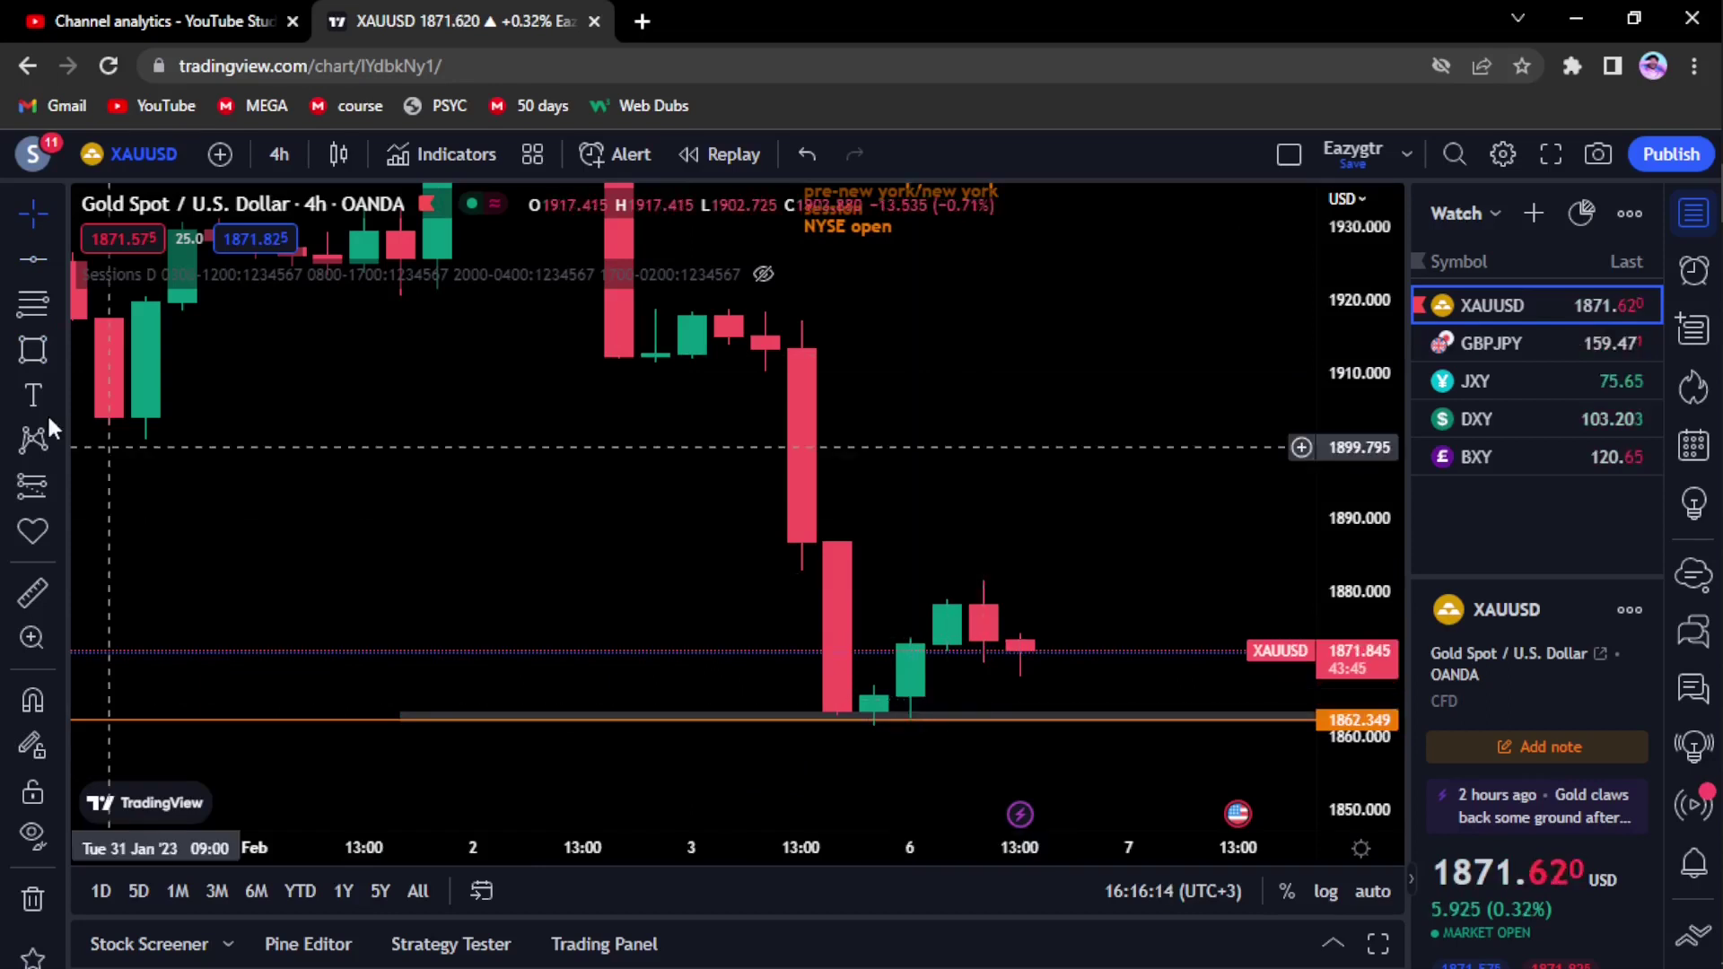
Draw a zone rectangle around 1879 and a horizontal line at 1879.165.
key("alt+shift+r")
left_click_drag(400, 590, 473, 603)
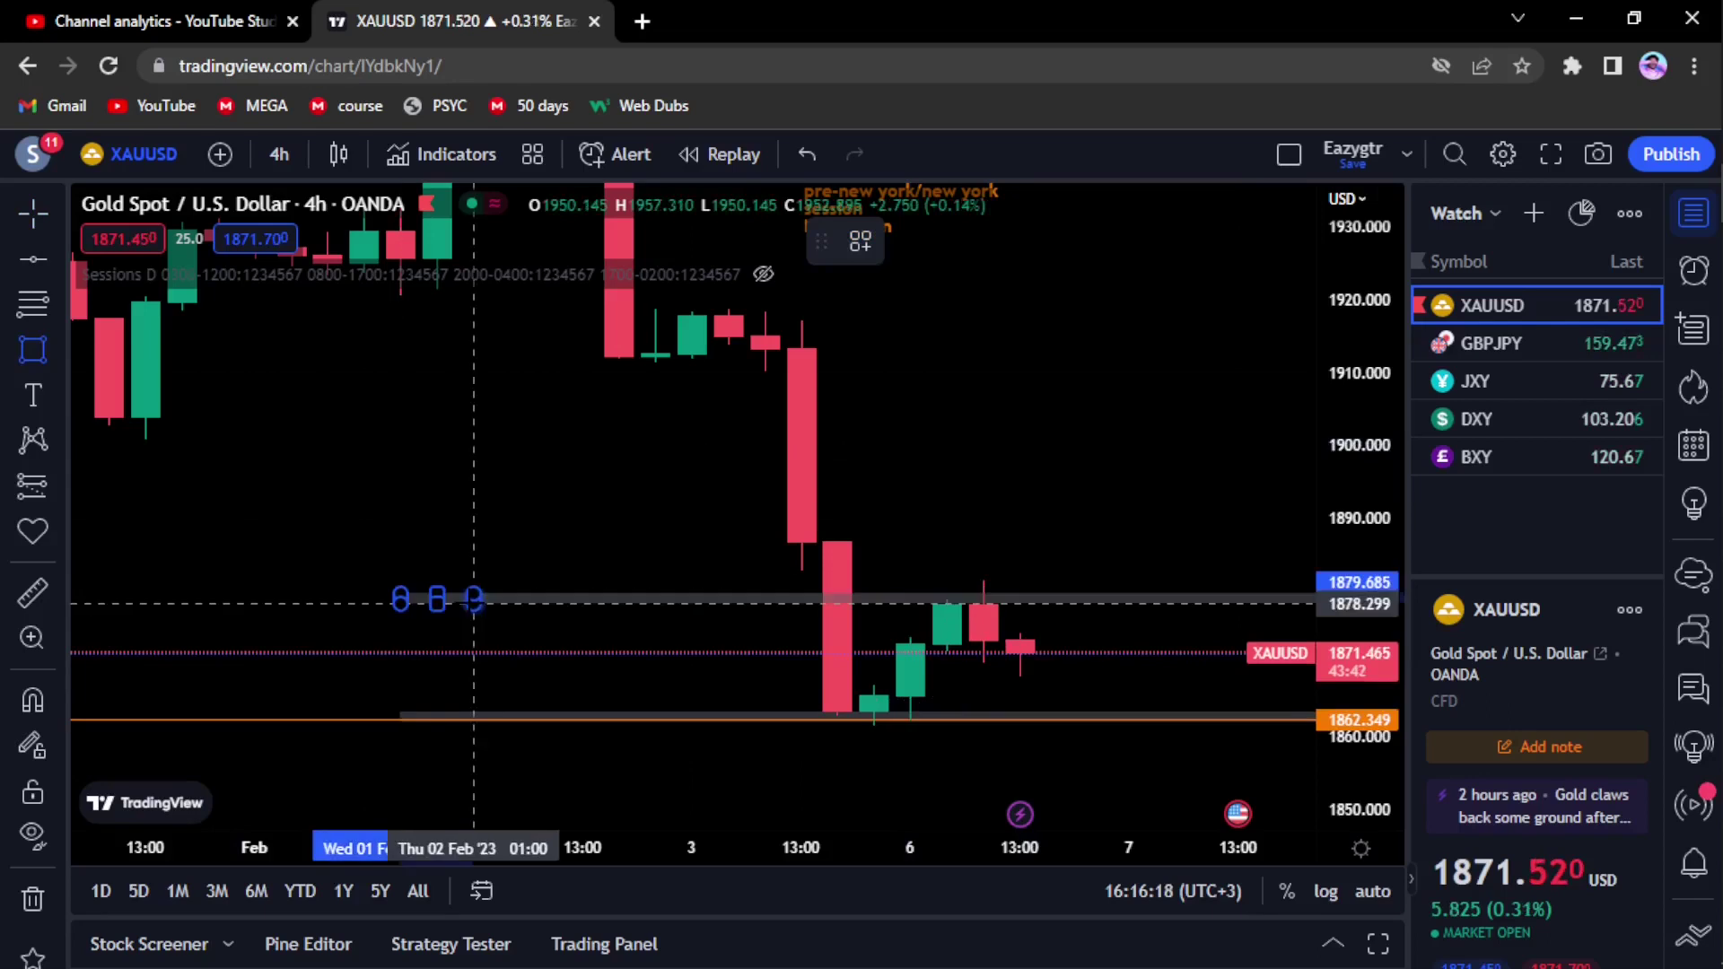
key("Escape")
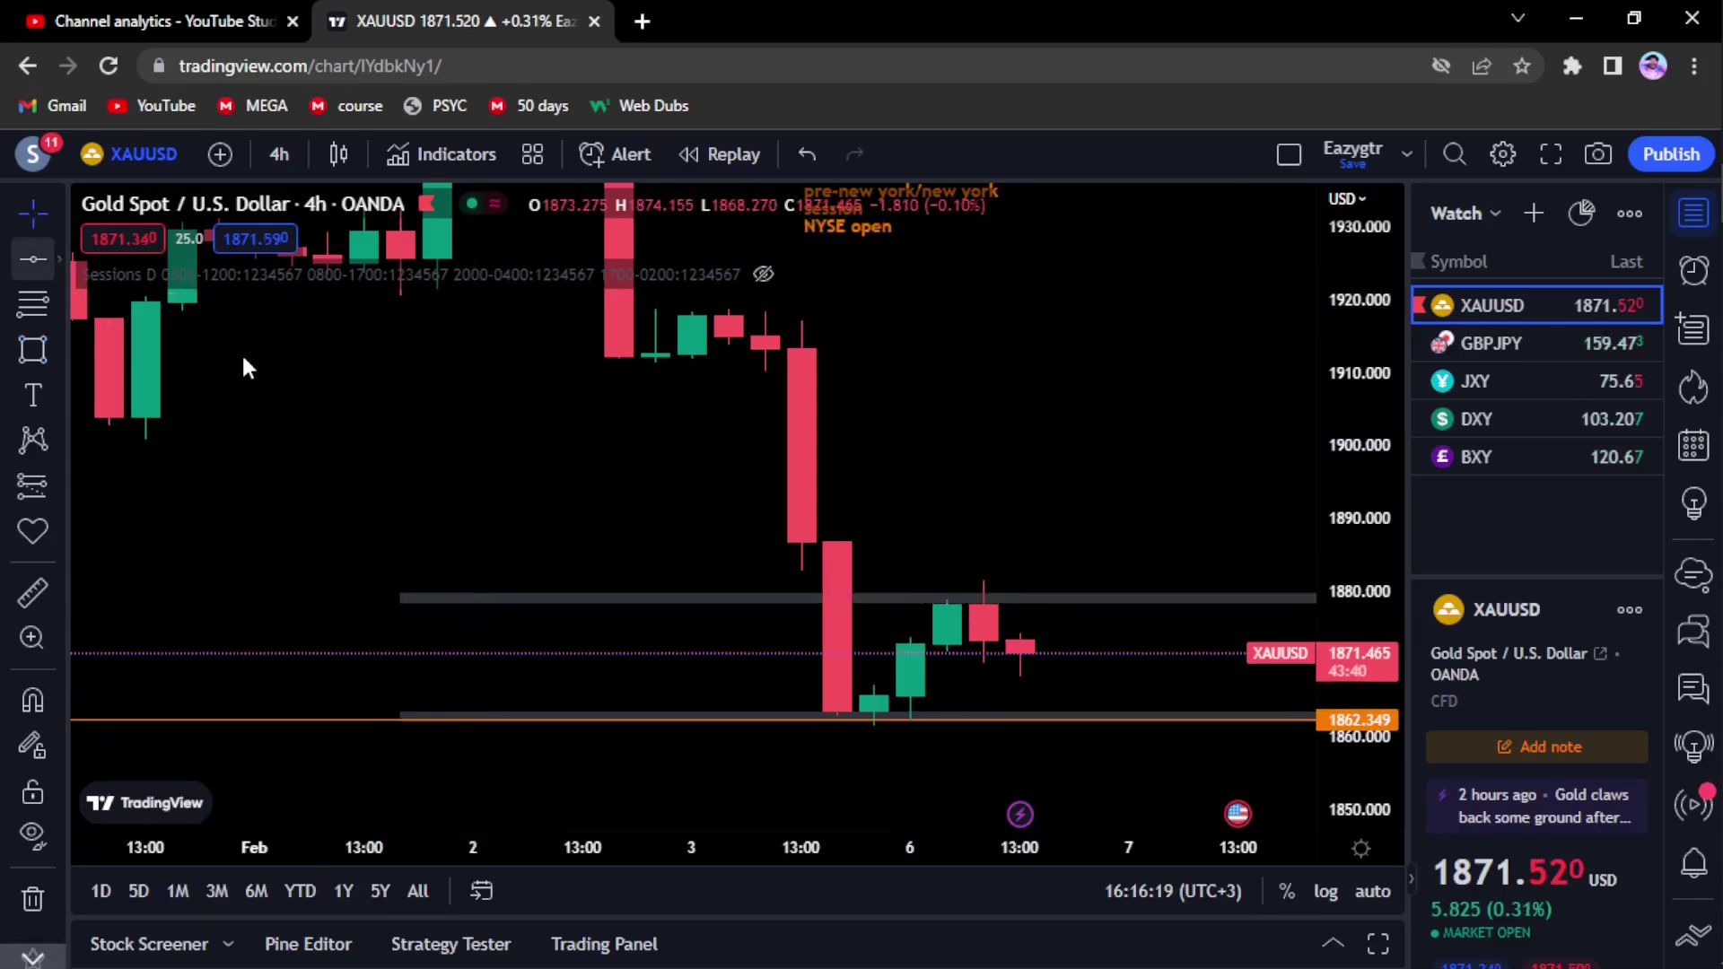
key("alt+h")
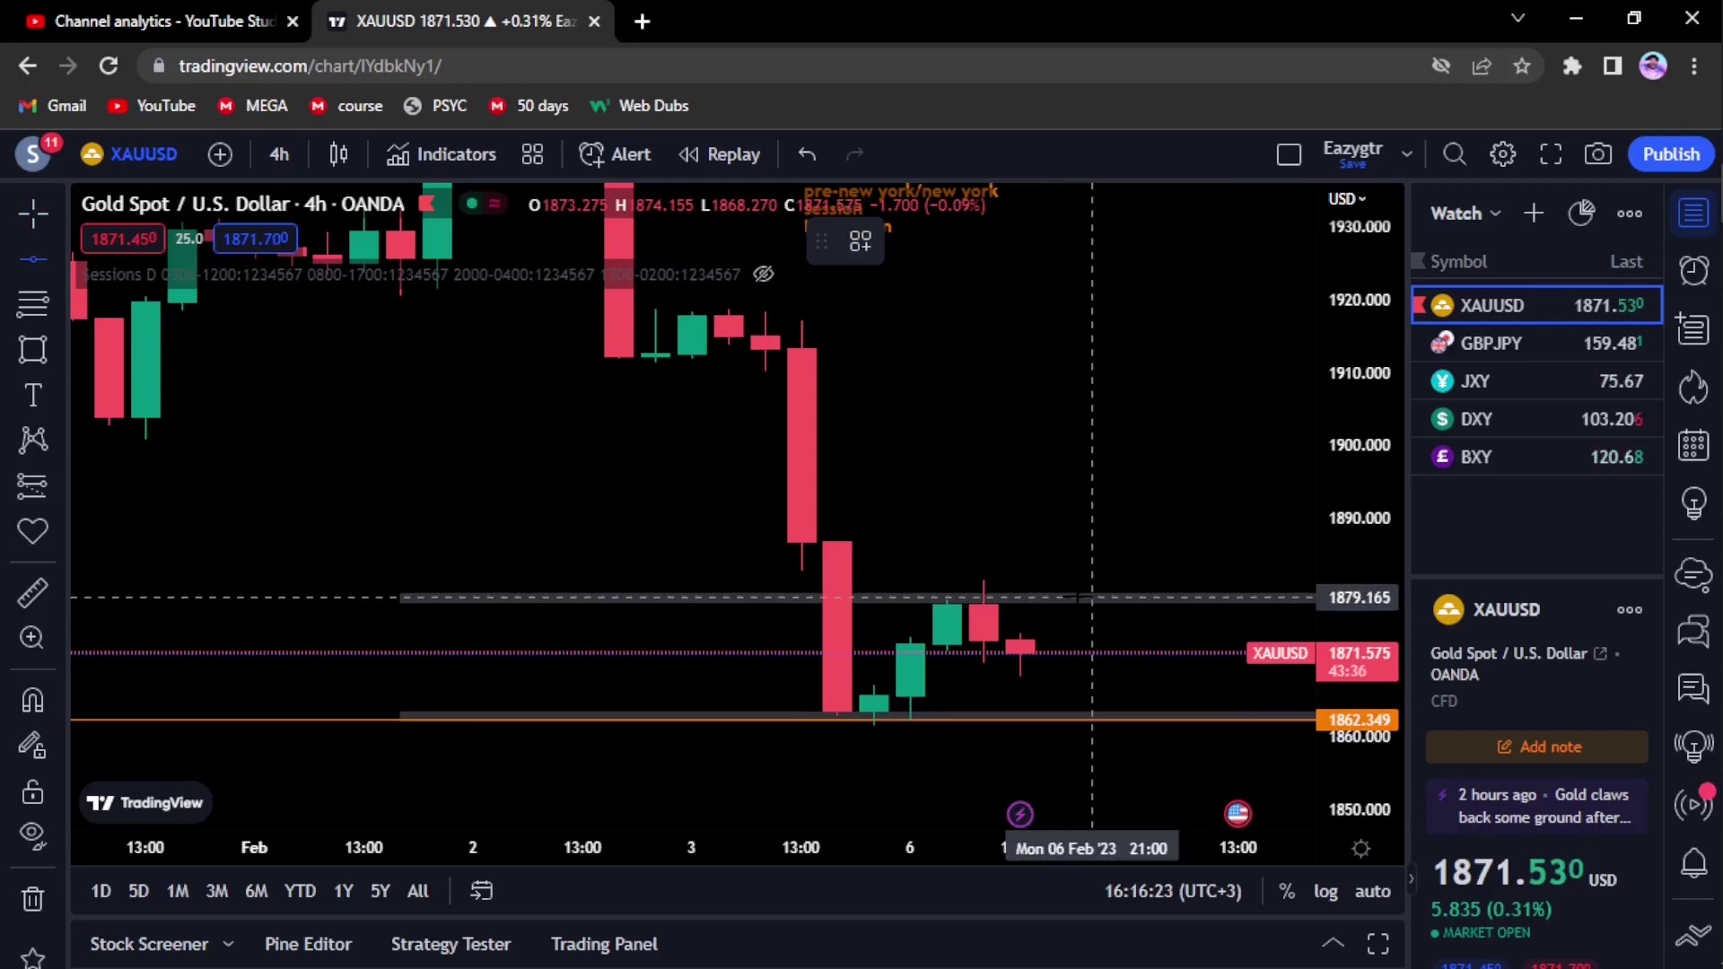
left_click(1092, 597)
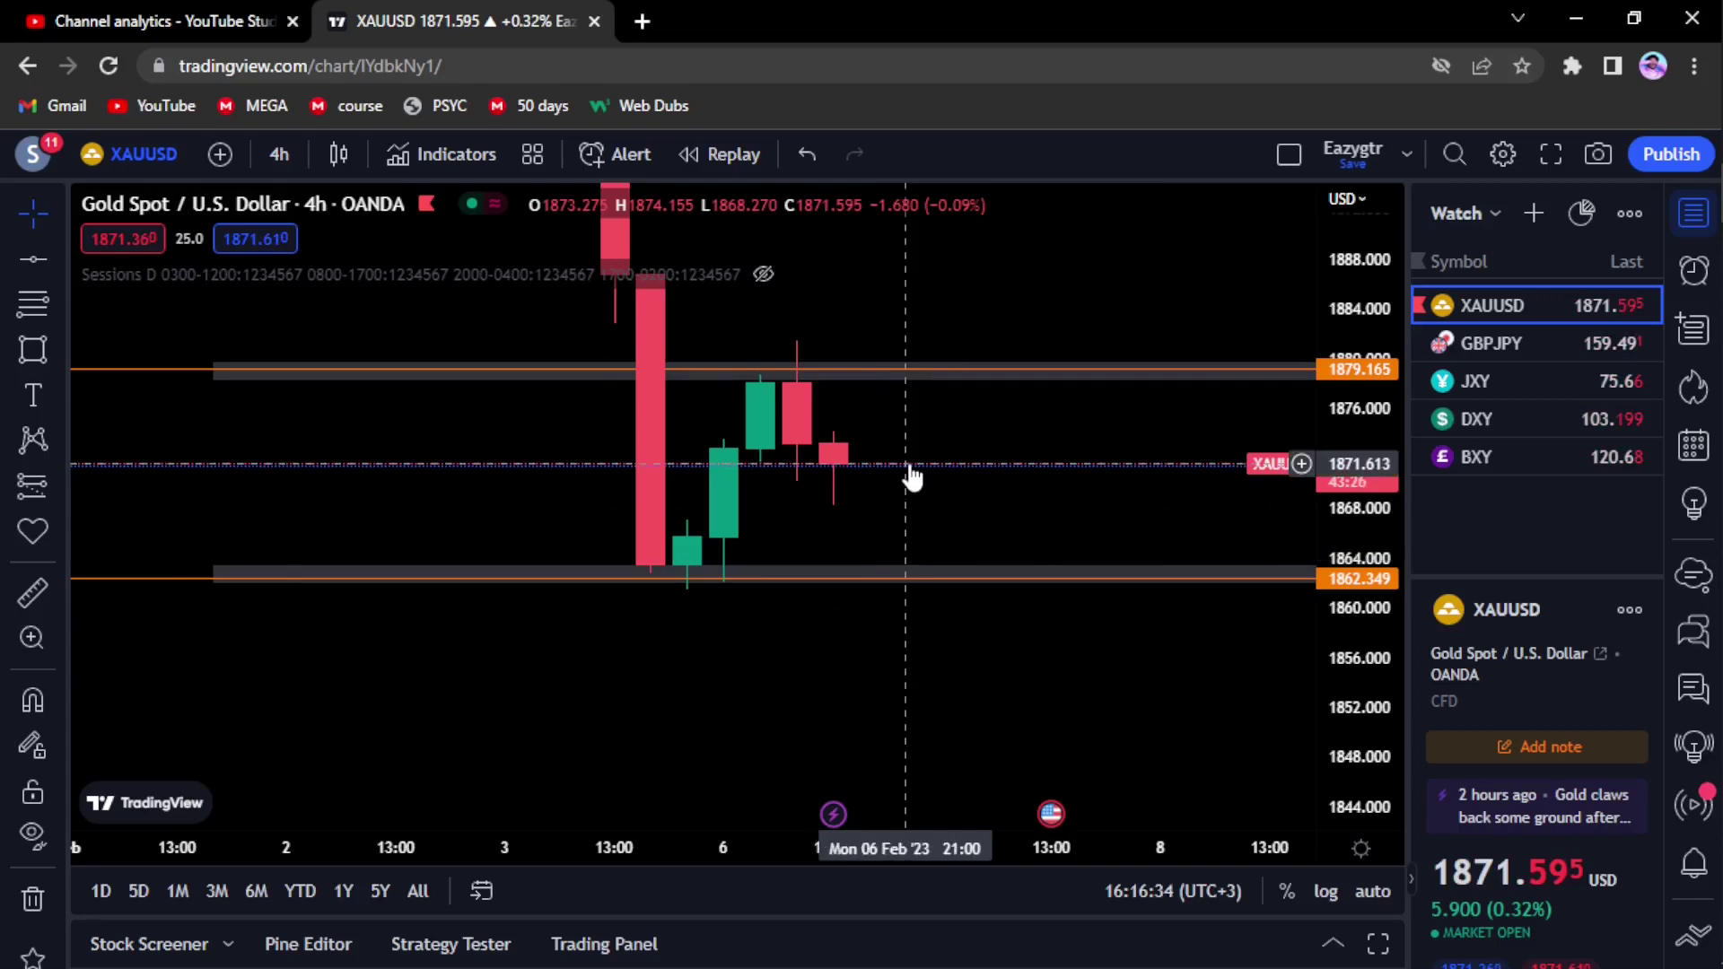
Change the gold chart interval to 1 hour and reframe the candles between the zones.
left_click(273, 159)
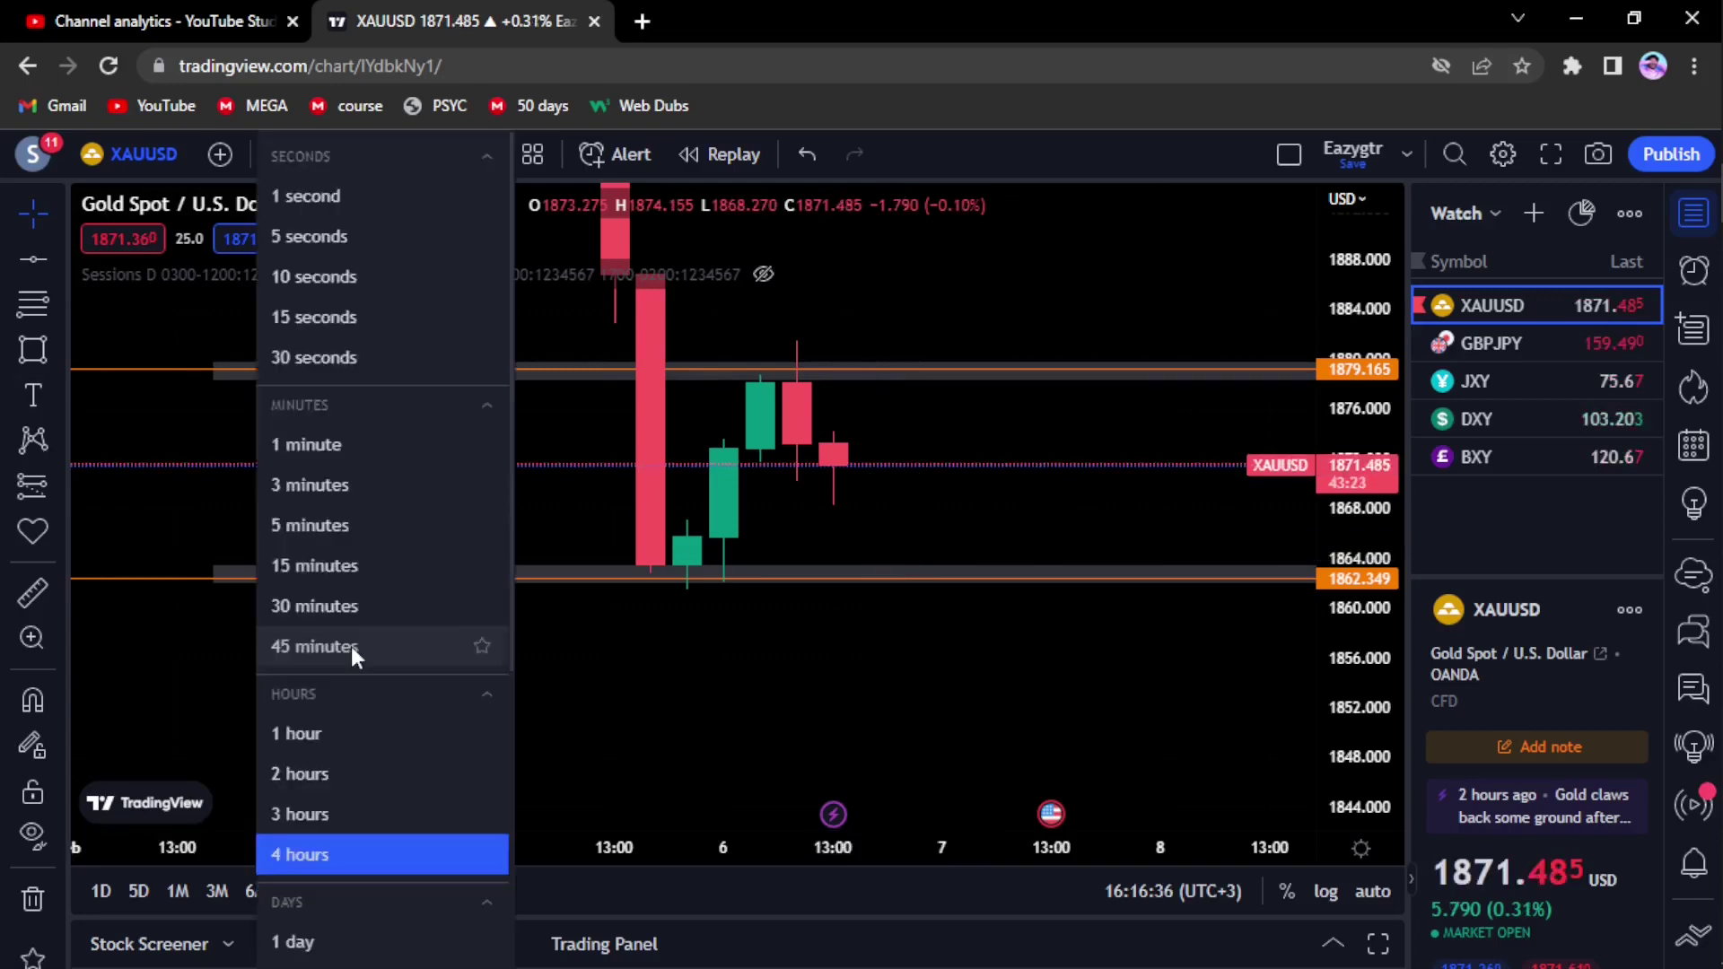
left_click(390, 747)
scroll(879, 480, "down", 3)
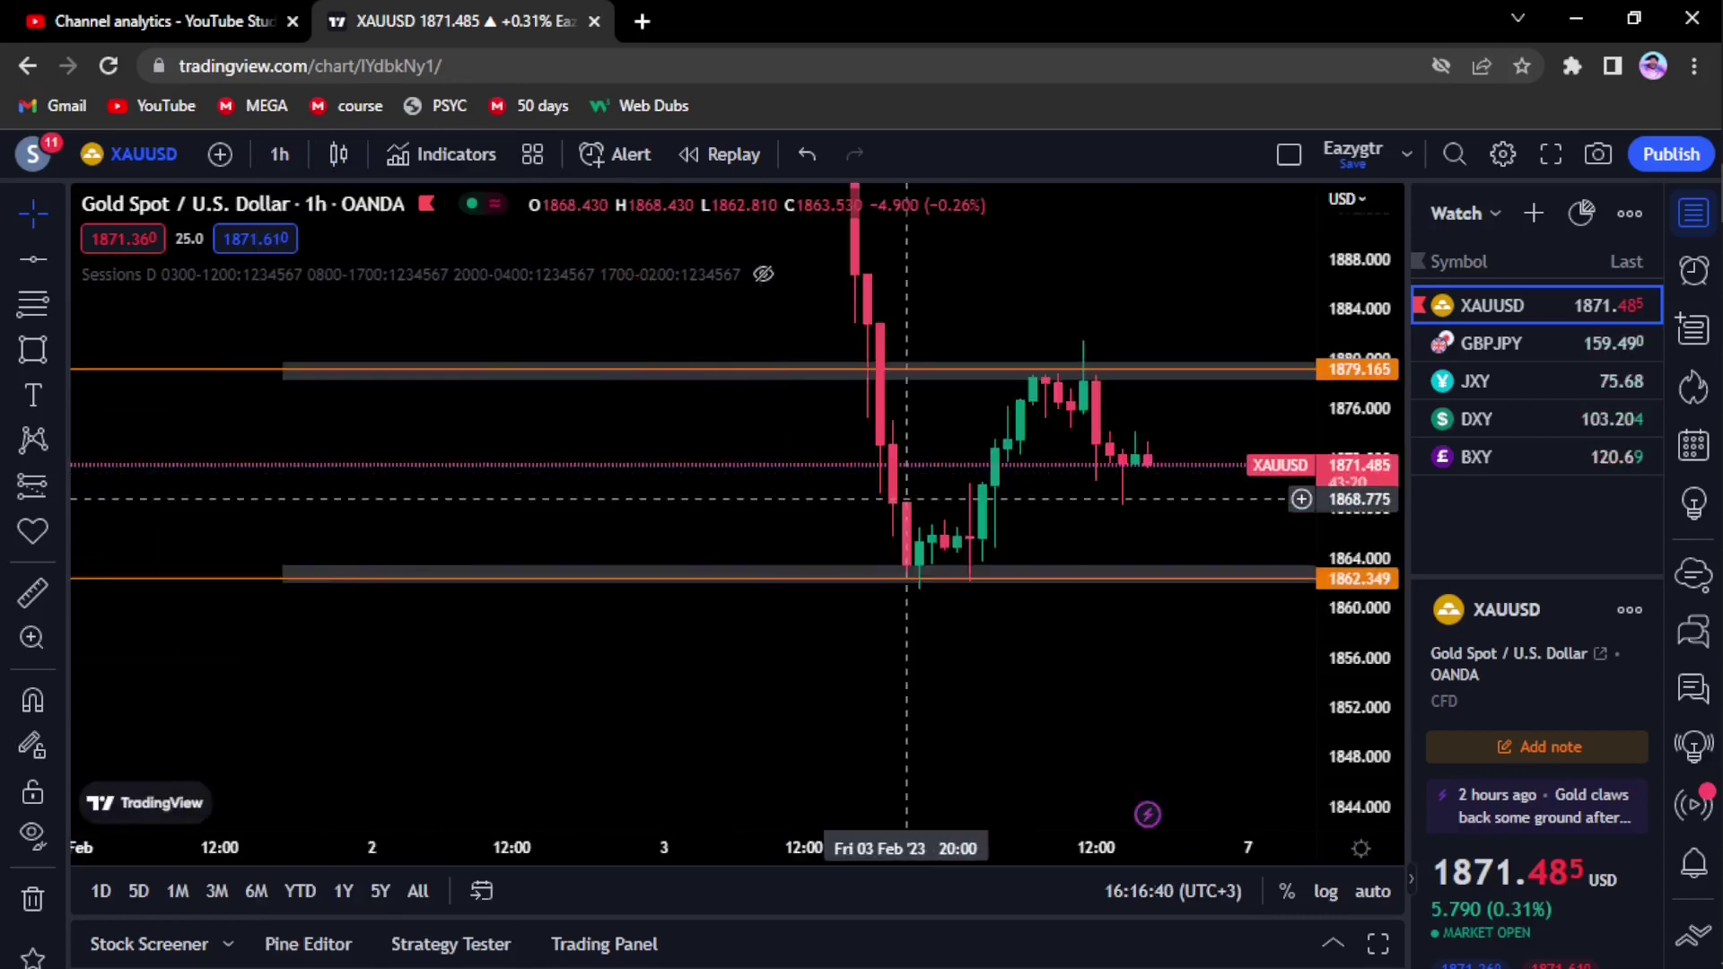
left_click_drag(1320, 476, 1186, 508)
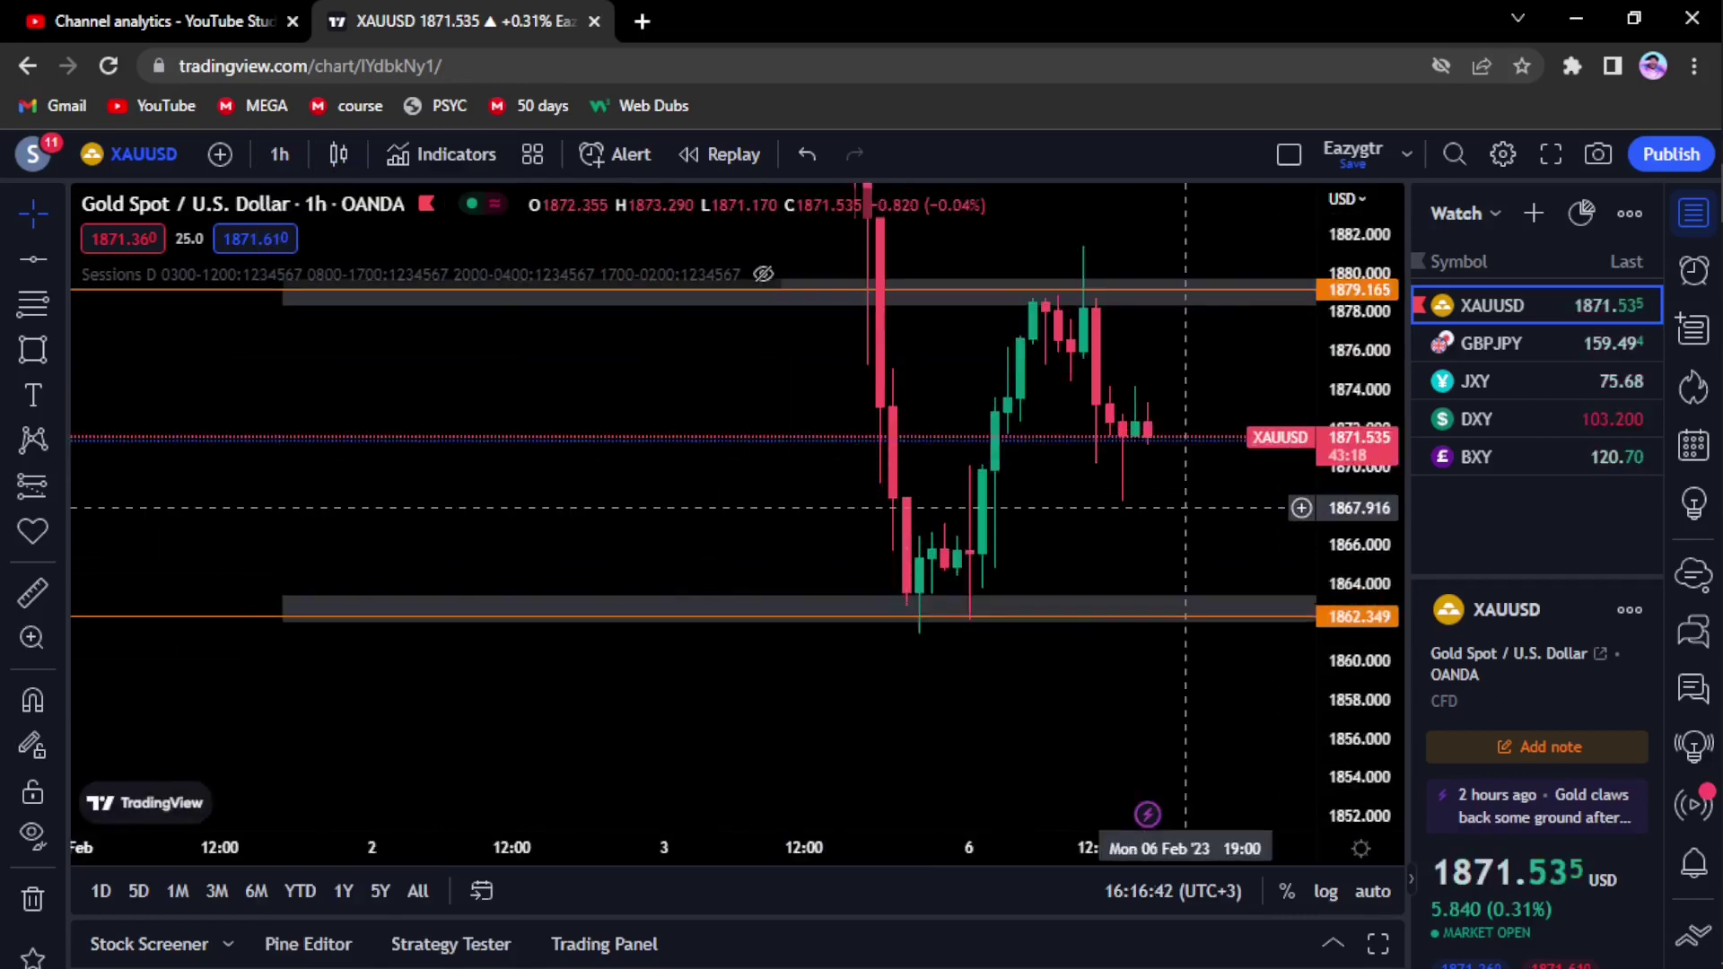
scroll(1185, 508, "up", 2)
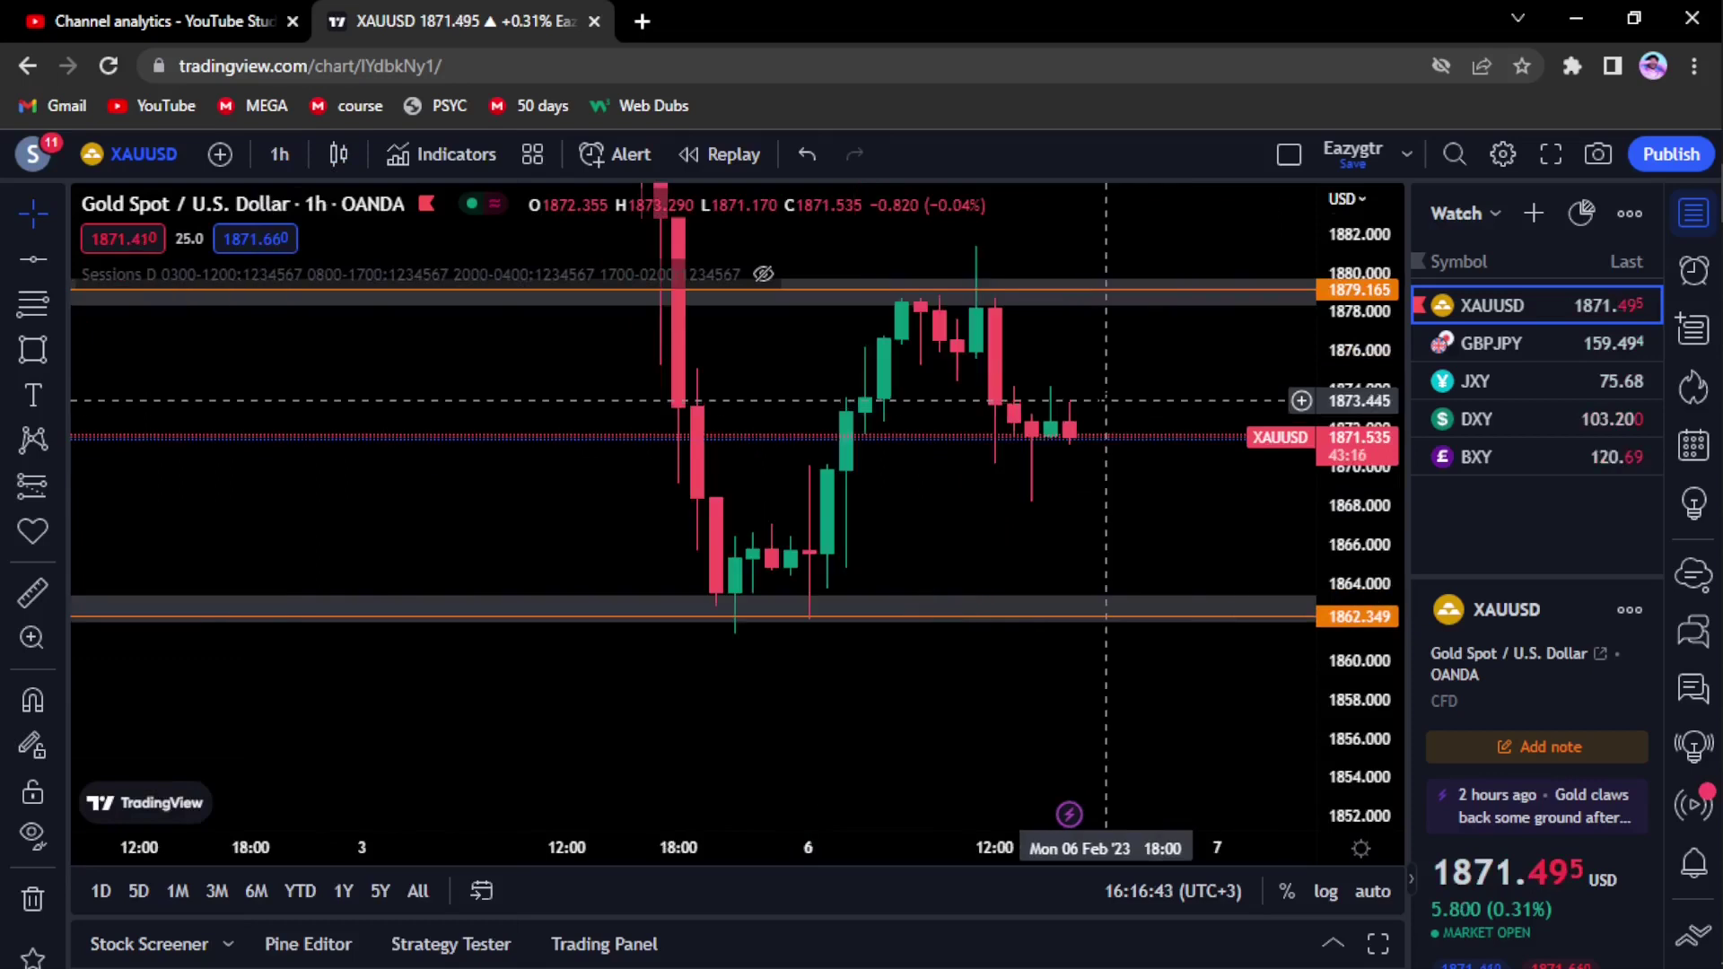
left_click_drag(1095, 403, 1094, 446)
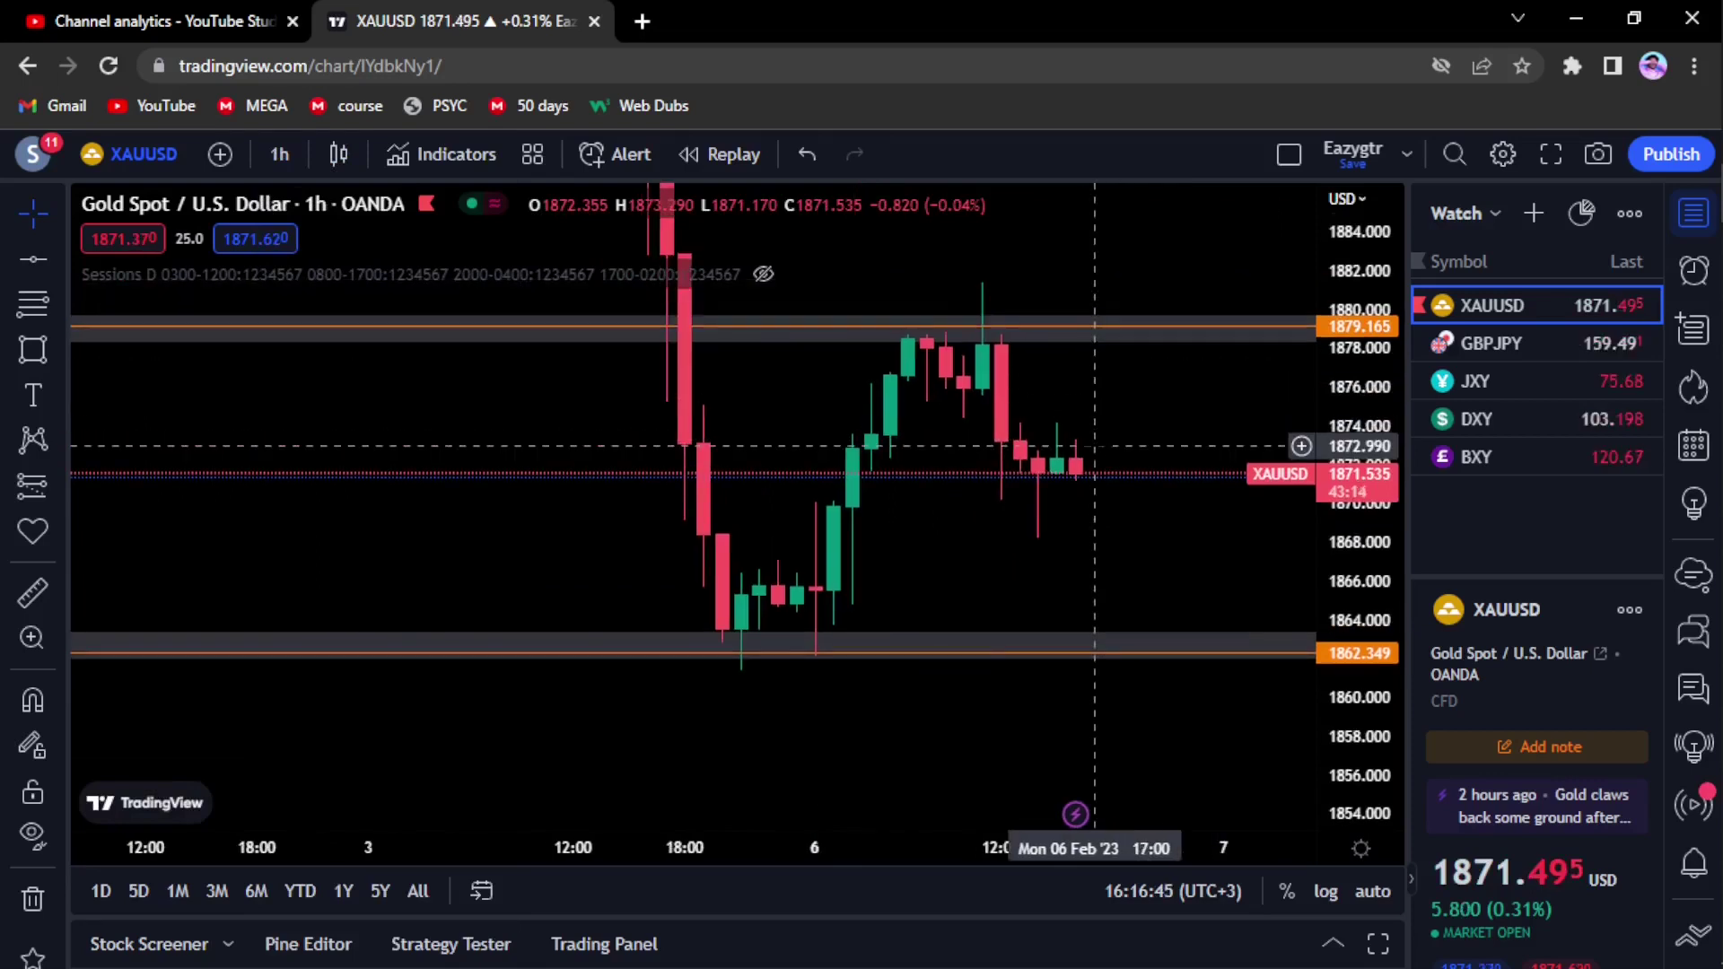
left_click_drag(915, 351, 904, 423)
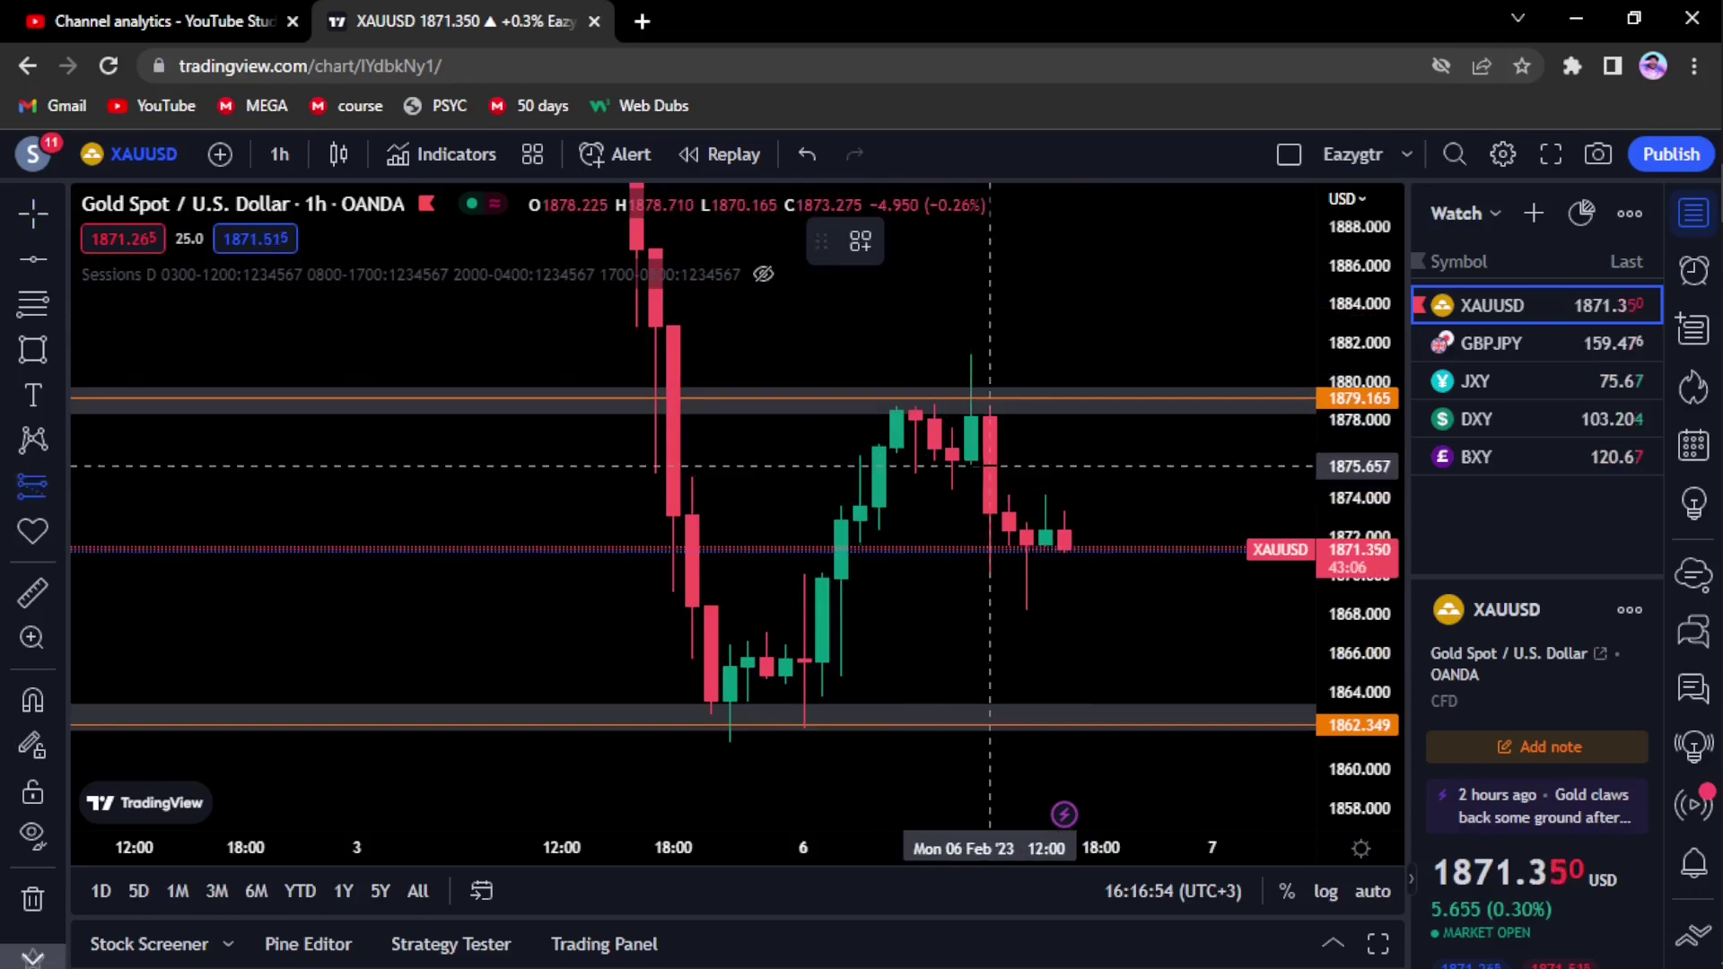
Place a short position with entry 1875.657, stop 1879.472 and target 1872.273.
left_click(990, 466)
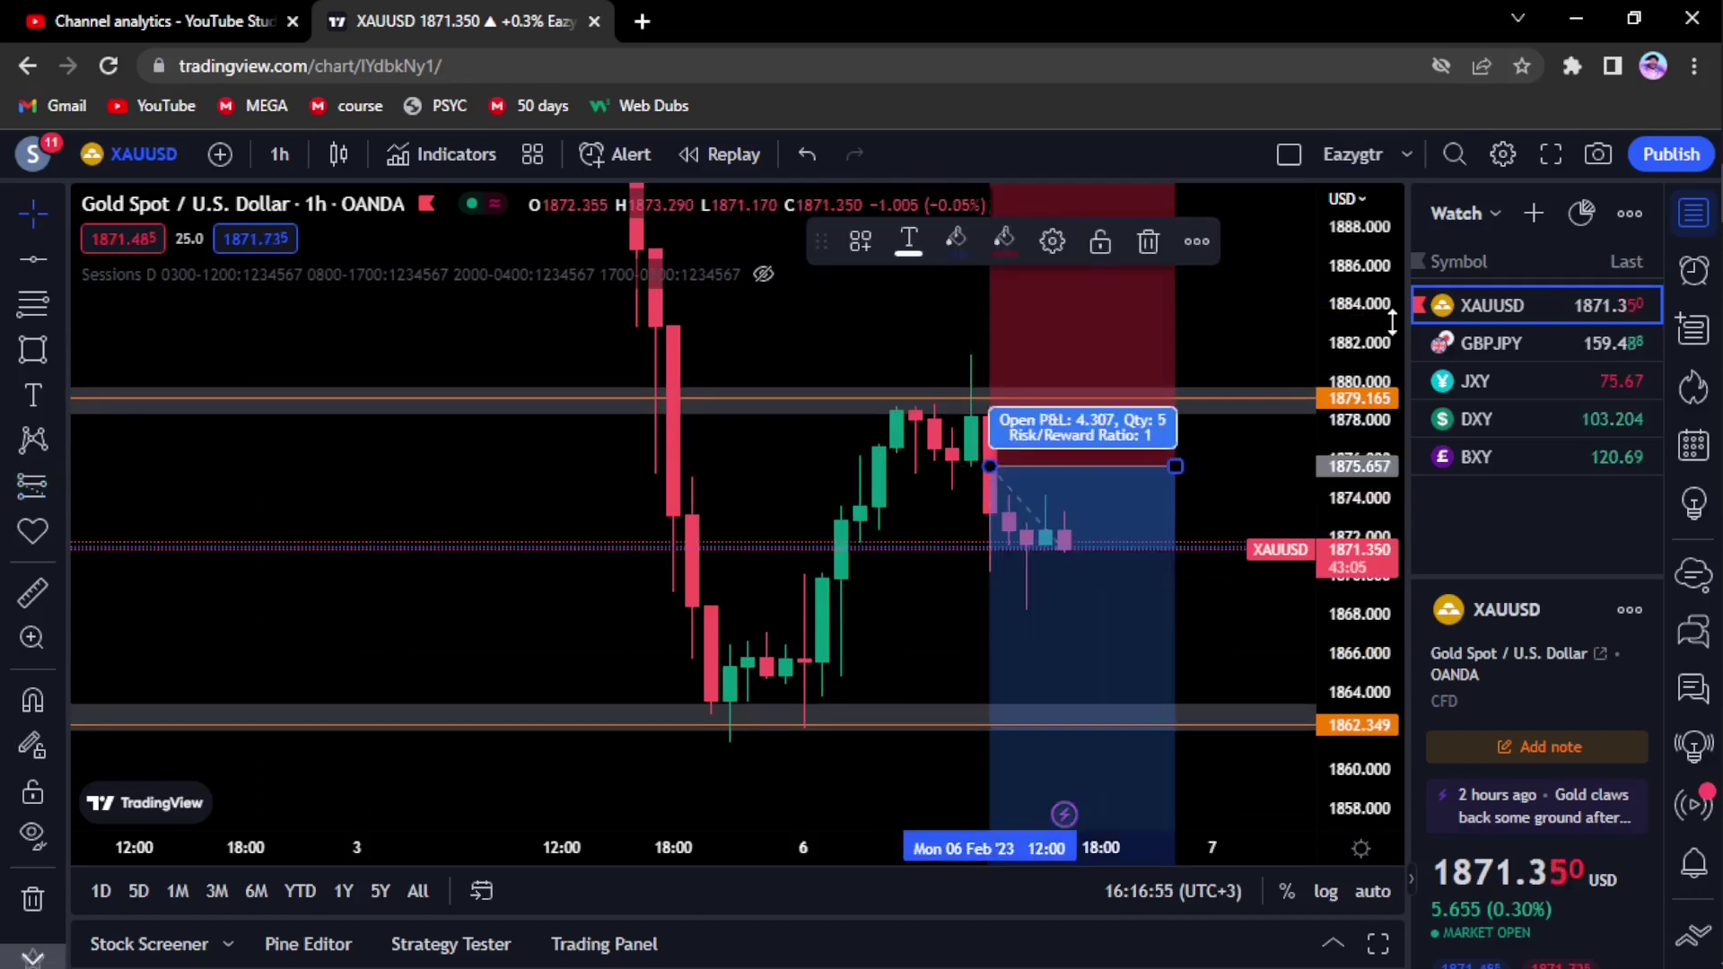
left_click_drag(1392, 322, 1392, 377)
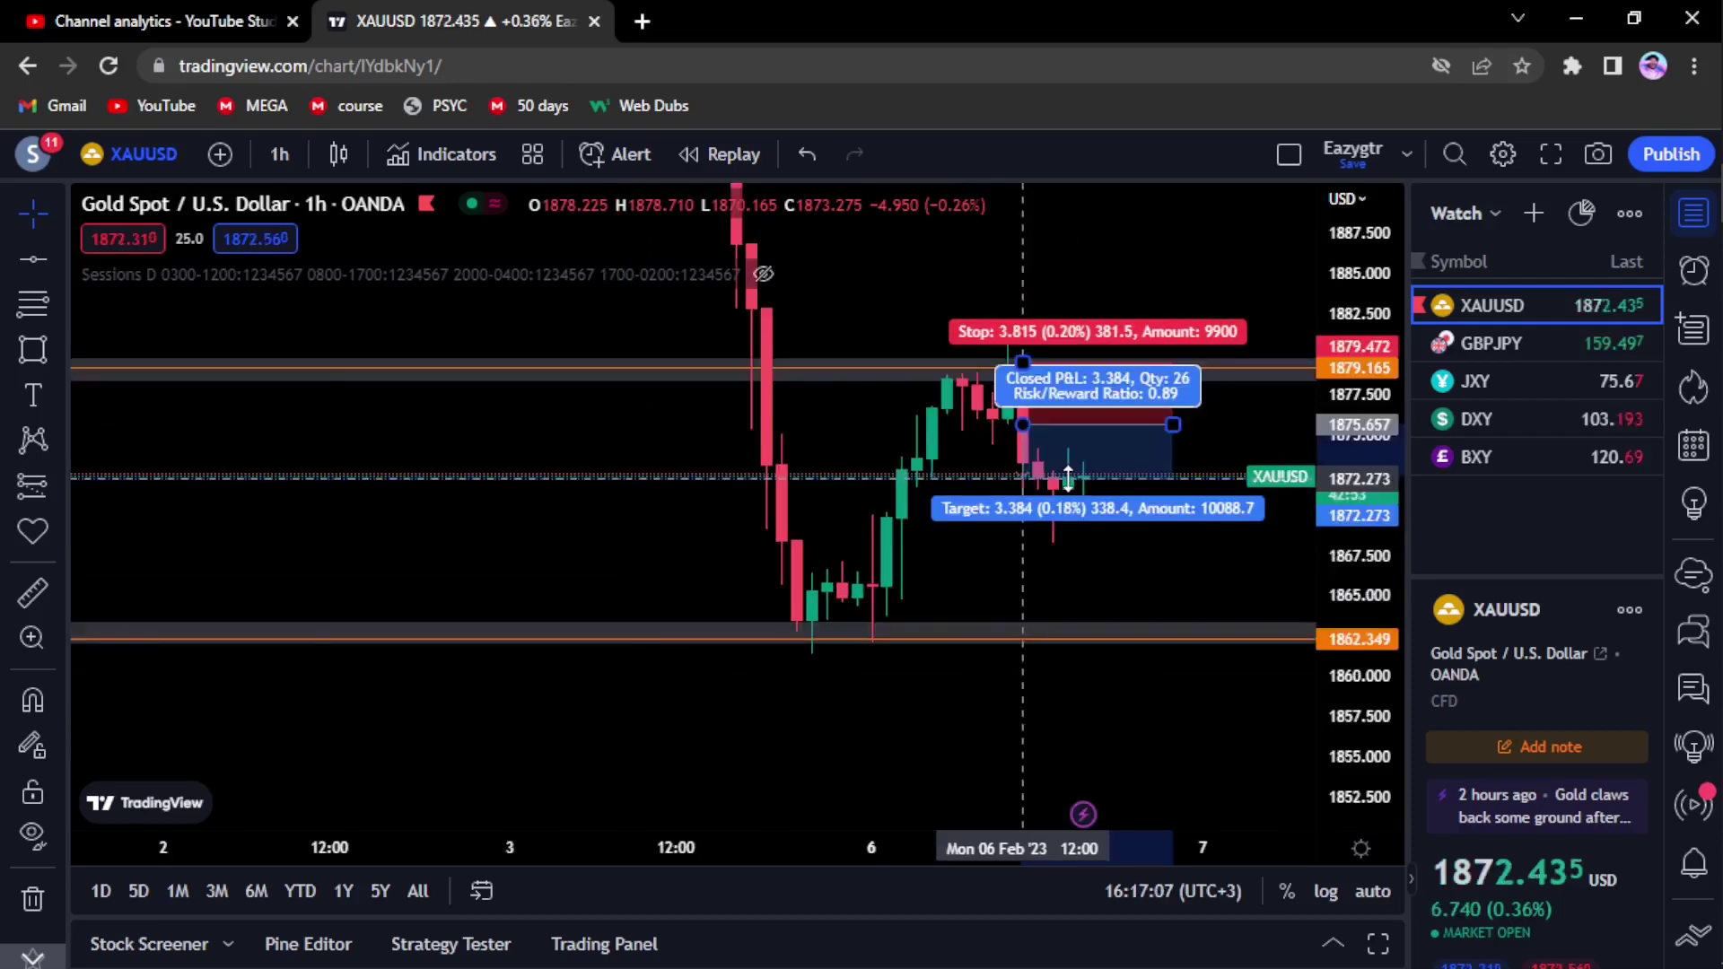
left_click(1068, 476)
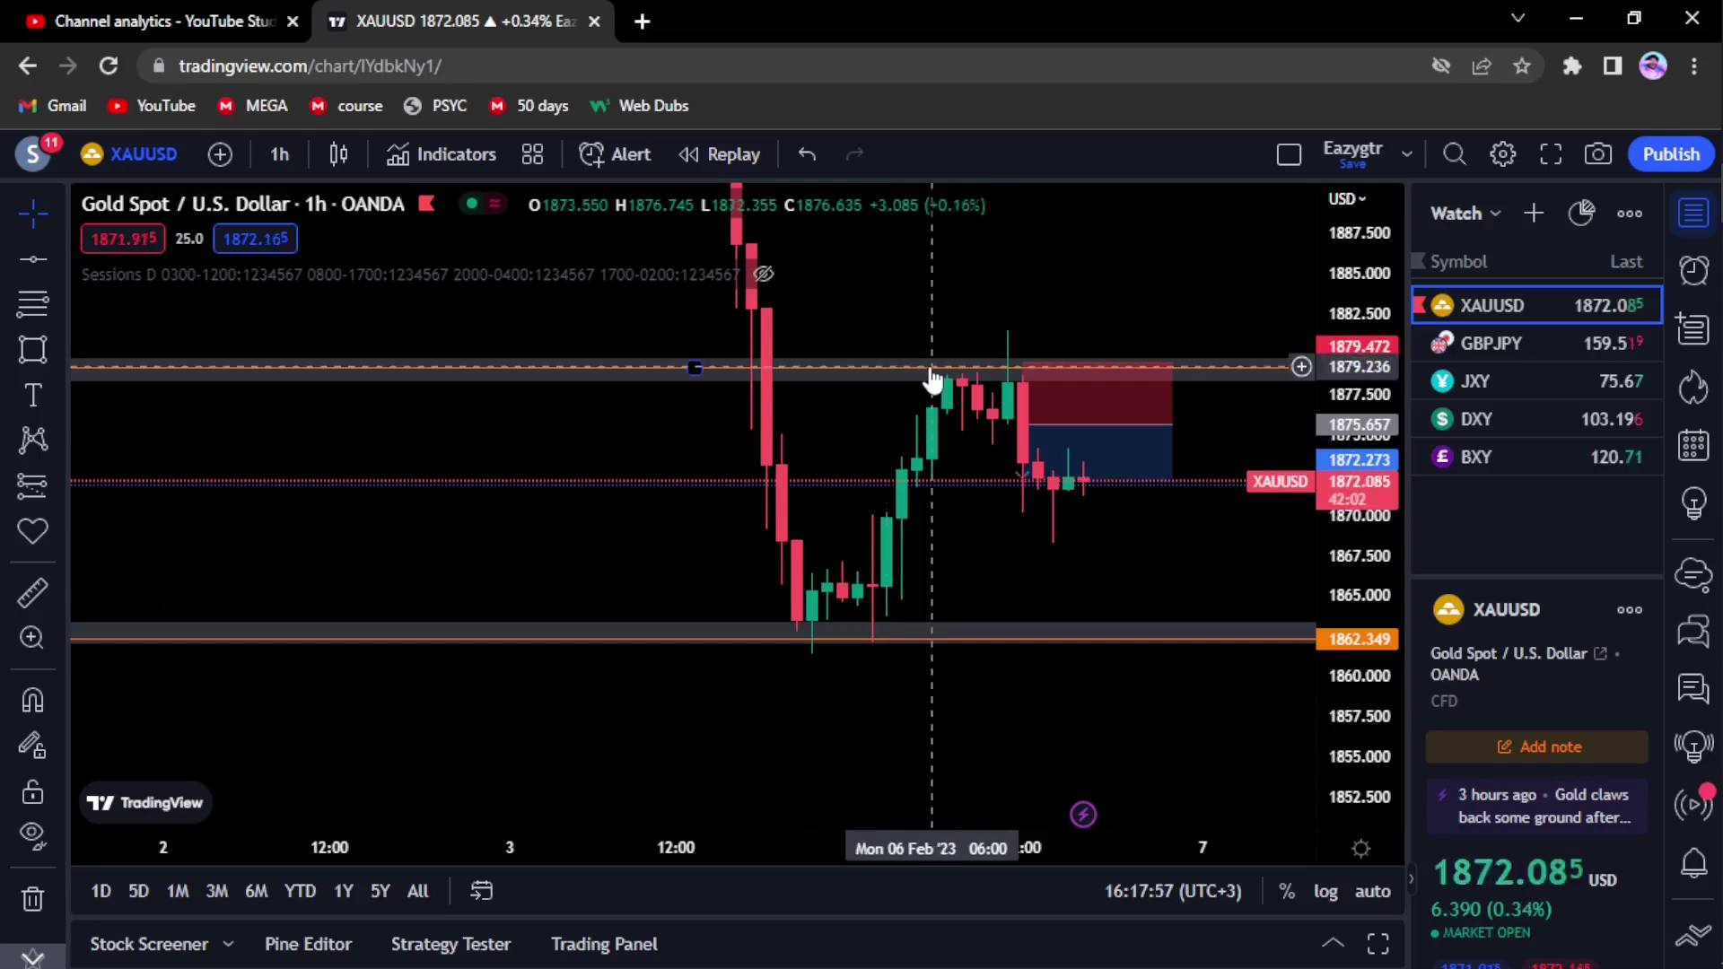
left_click_drag(931, 377, 1152, 533)
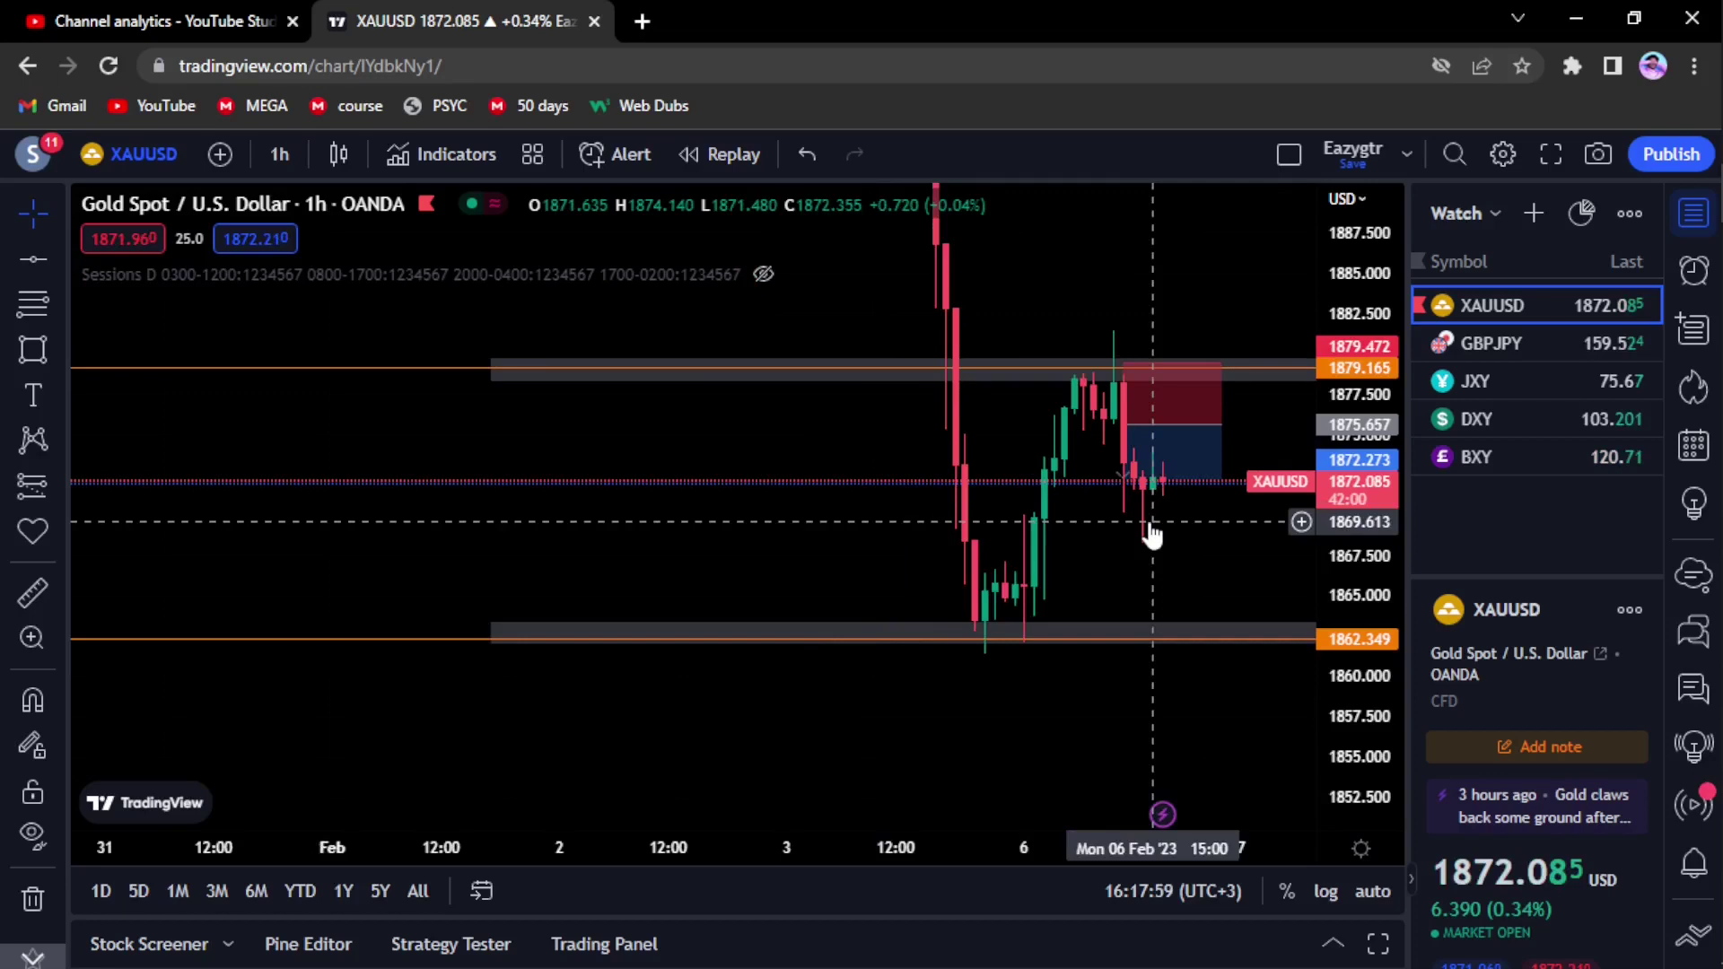